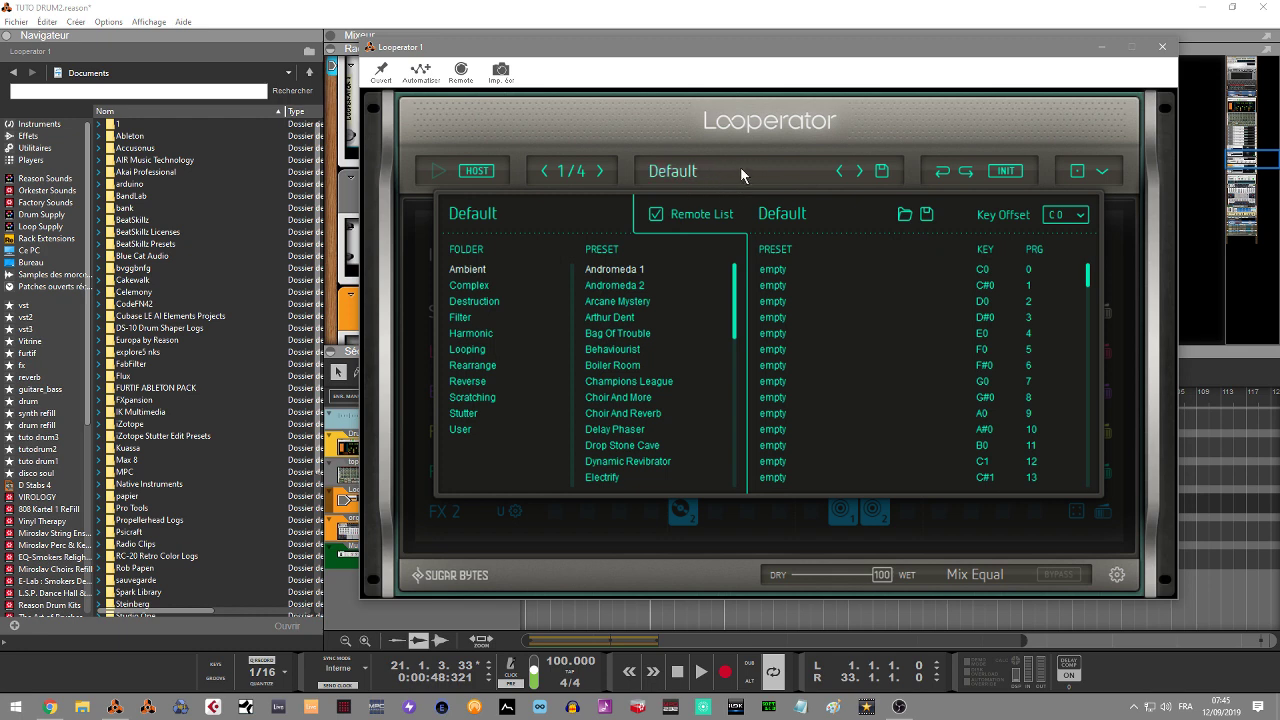
# Step: Assign the User presets Default, furtif, furtif1 and furtif2 to keys C1, C#1, D1 and D#1 in Looperator's remote list
pyautogui.click(655, 215)
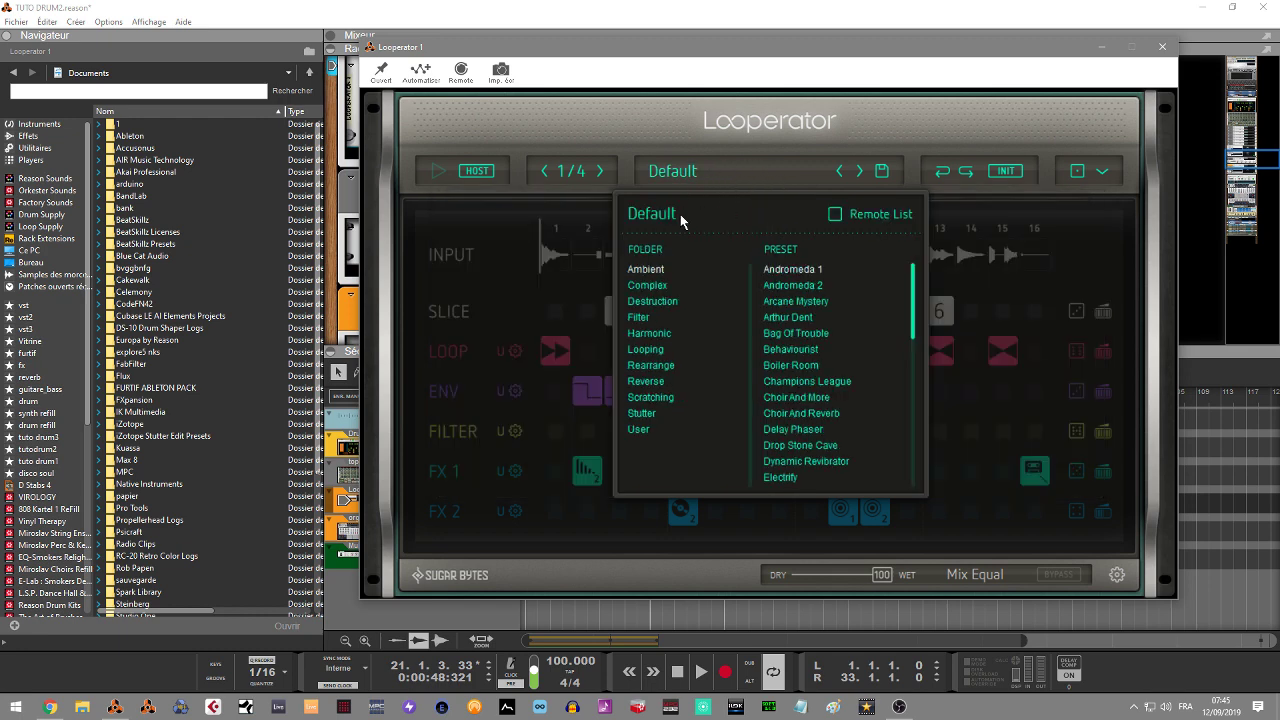
pyautogui.click(834, 215)
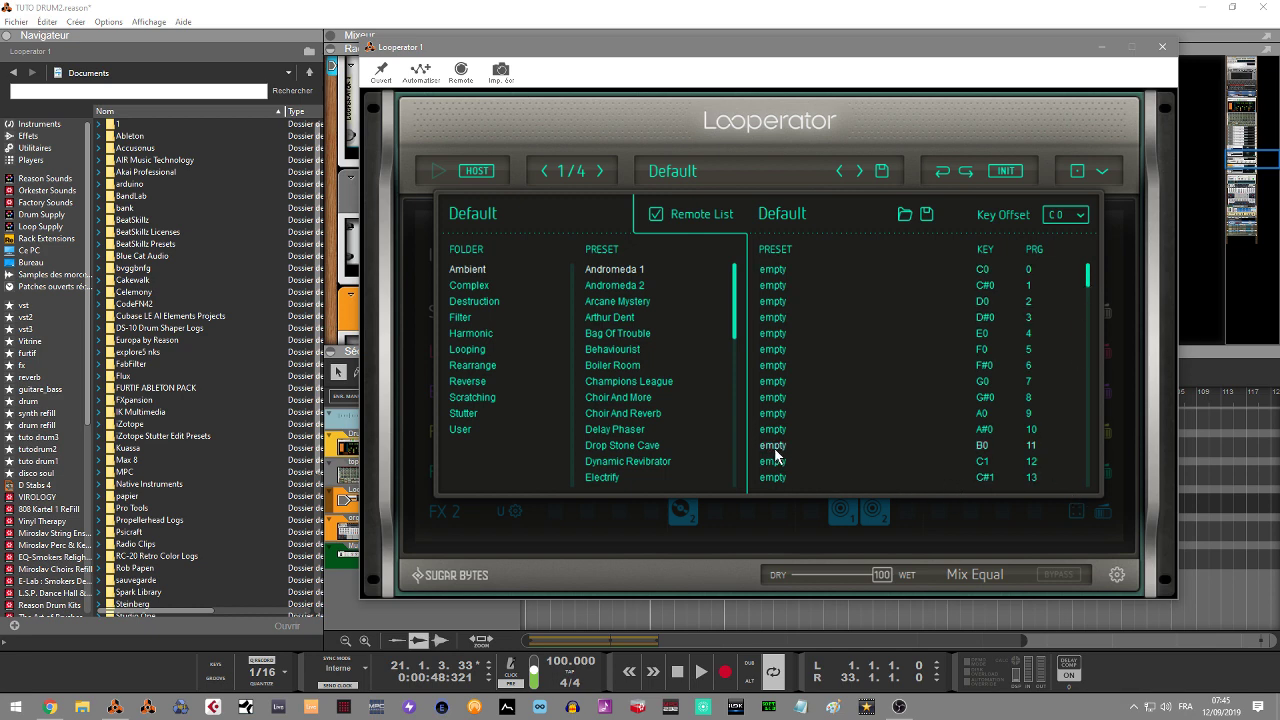
pyautogui.click(466, 430)
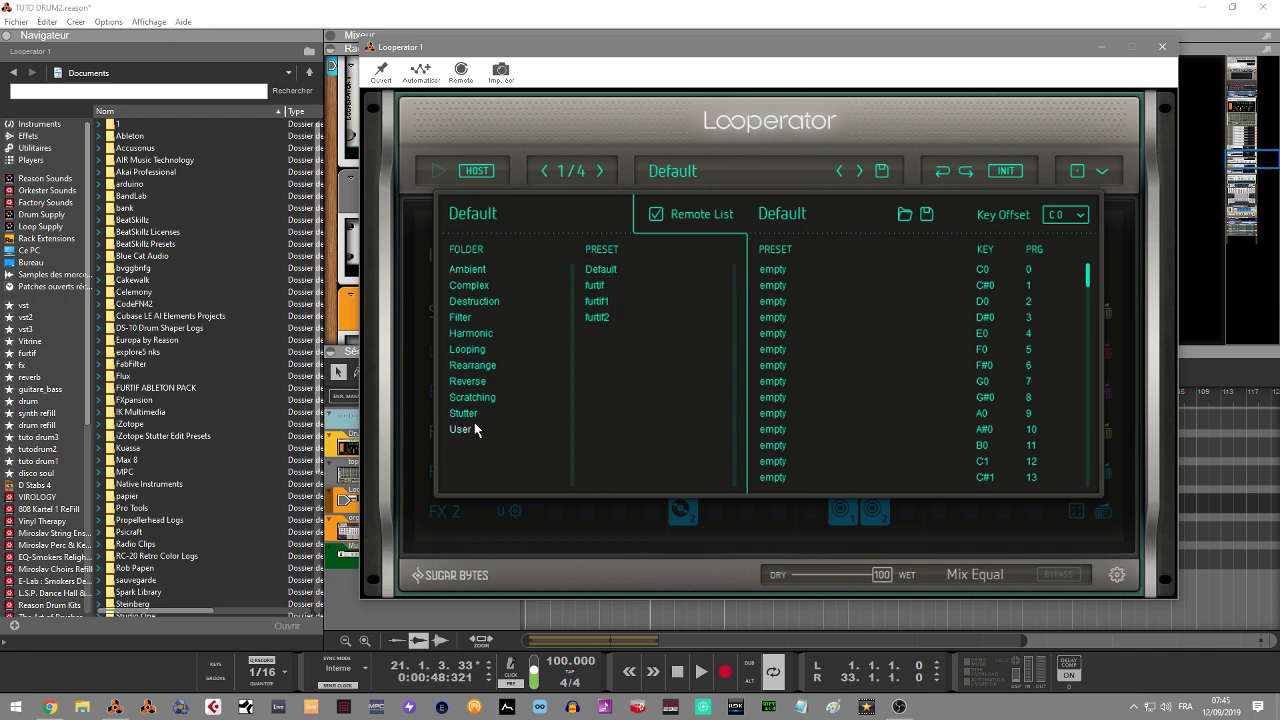
pyautogui.click(473, 270)
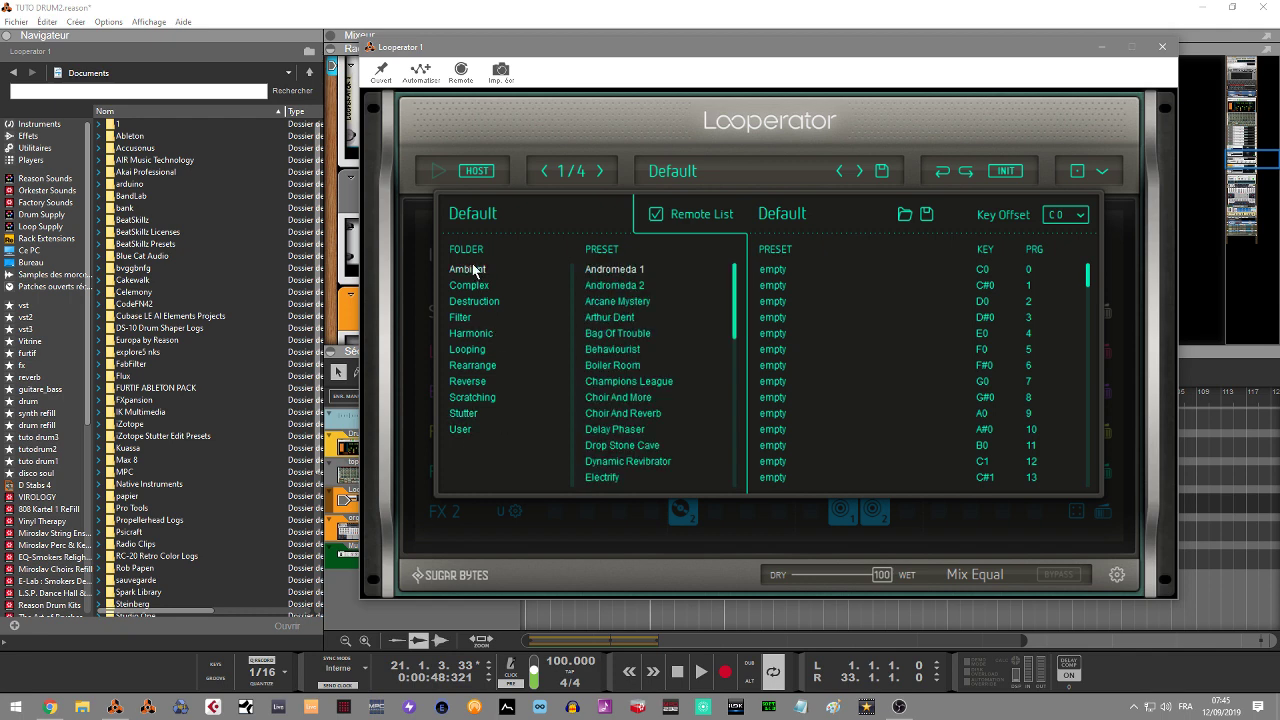
pyautogui.click(466, 432)
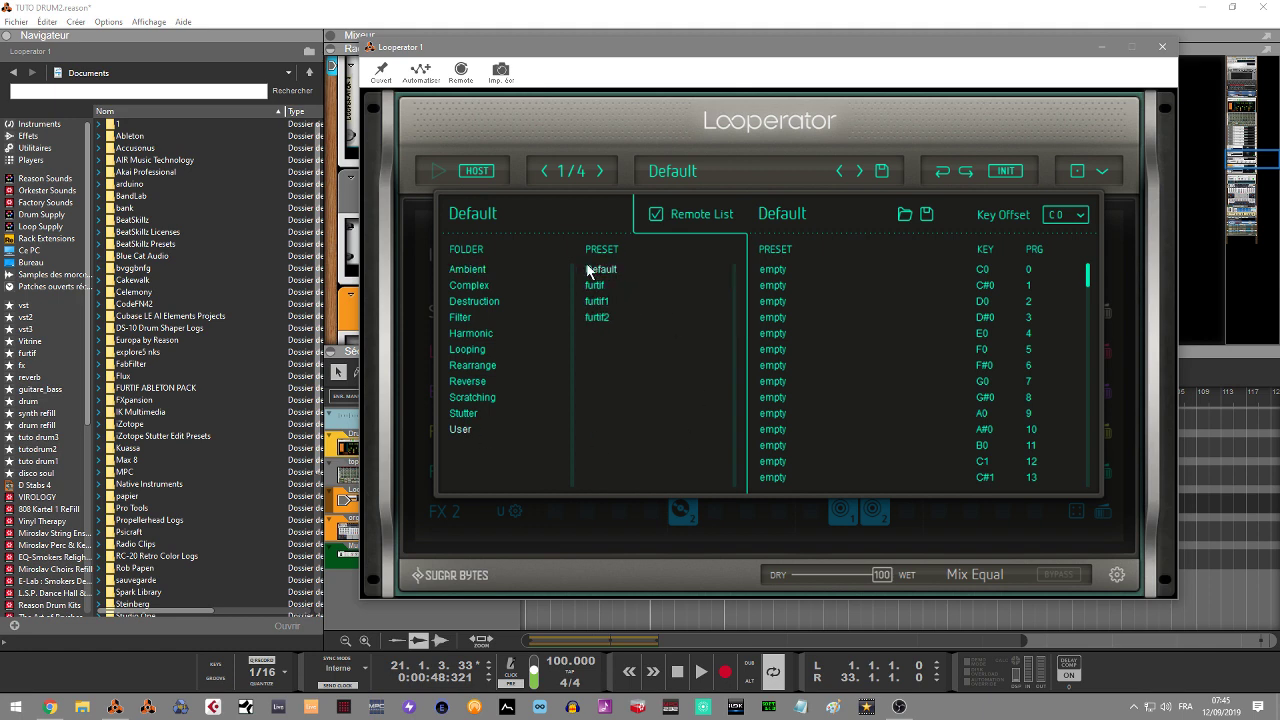
pyautogui.moveTo(590, 269); pyautogui.dragTo(772, 462)
pyautogui.moveTo(712, 434); pyautogui.dragTo(776, 389)
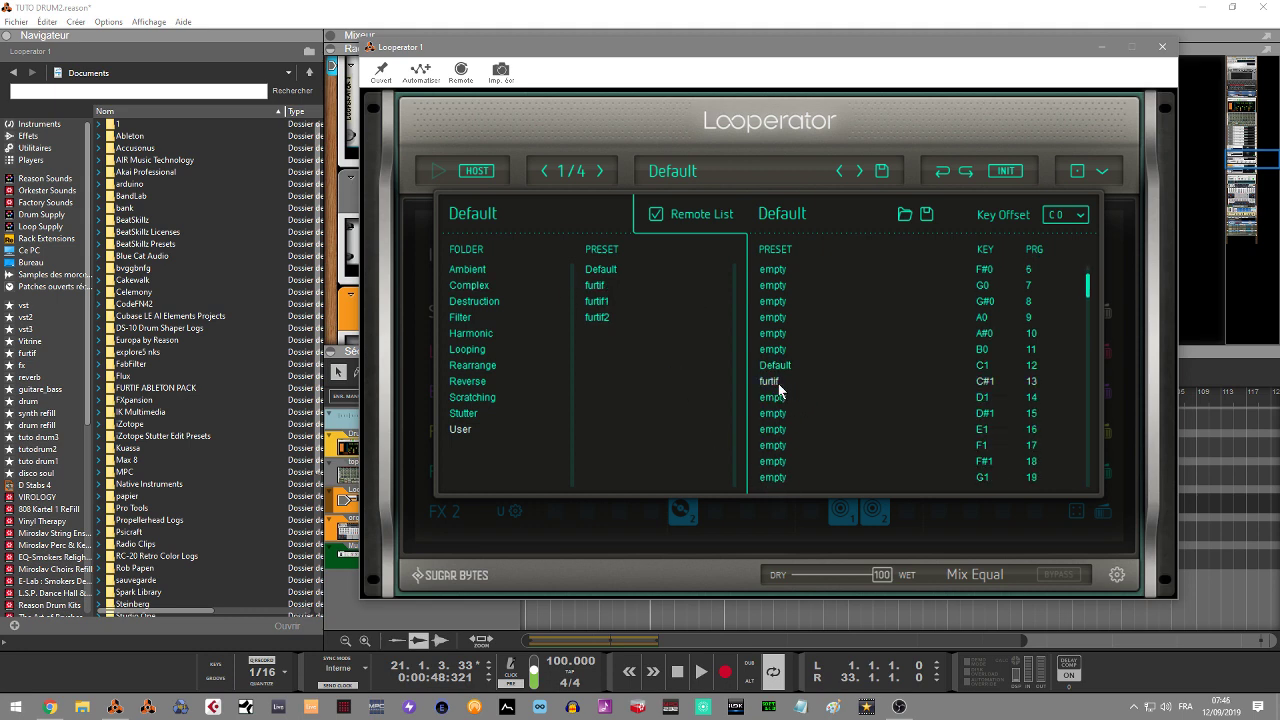
pyautogui.moveTo(600, 302); pyautogui.dragTo(772, 413)
pyautogui.click(843, 120)
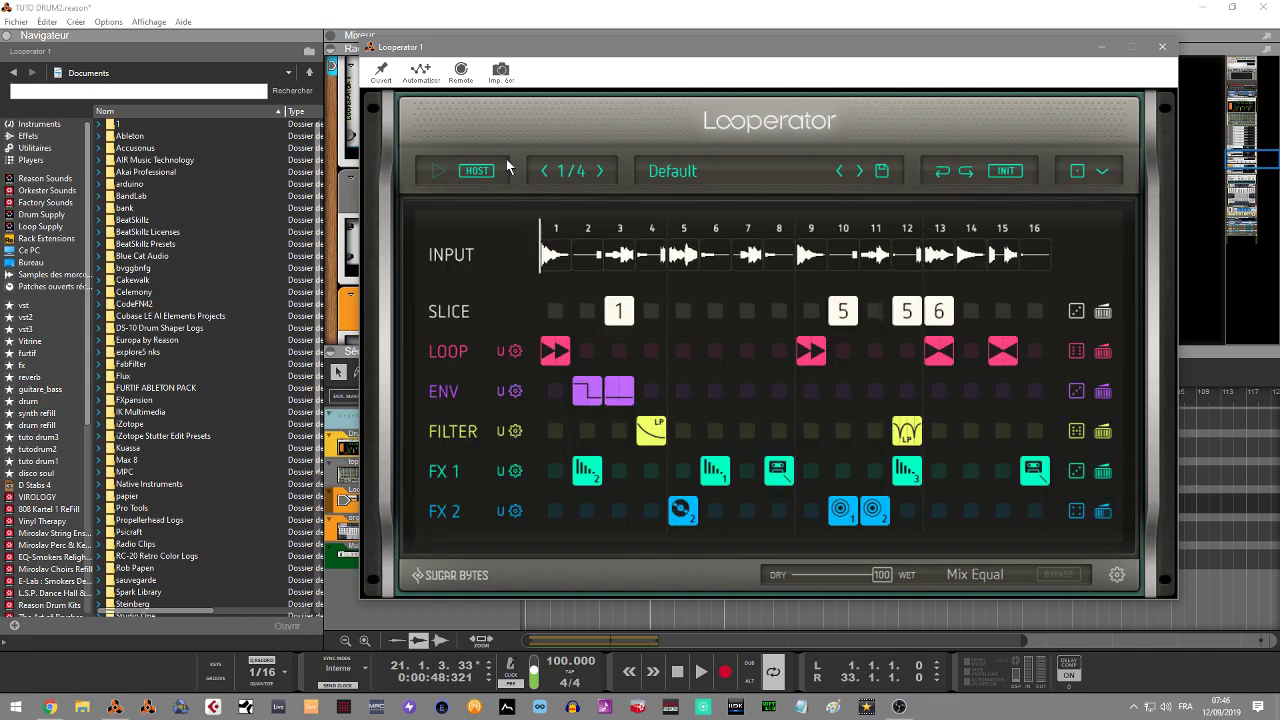
# Step: Turn off host sync, audition the presets by triggering their remote keys, and review the key assignments in the remote list
pyautogui.click(477, 172)
pyautogui.click(435, 170)
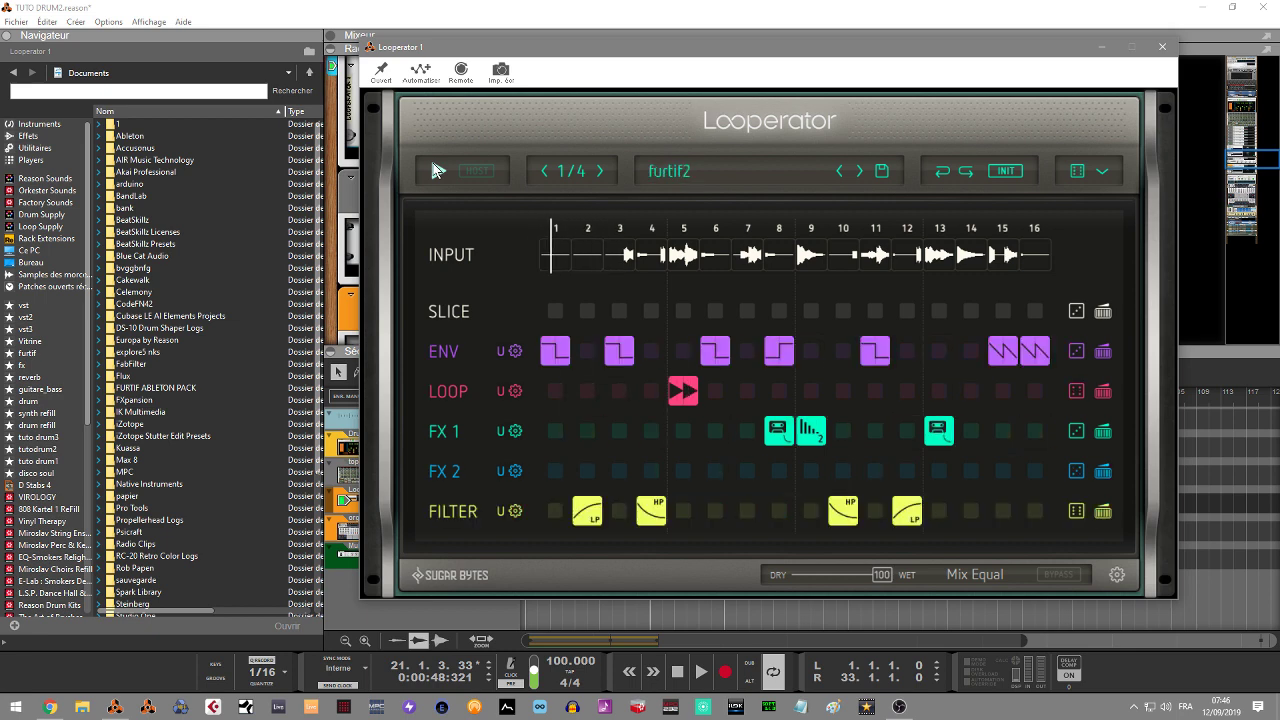
pyautogui.click(435, 170)
pyautogui.click(735, 171)
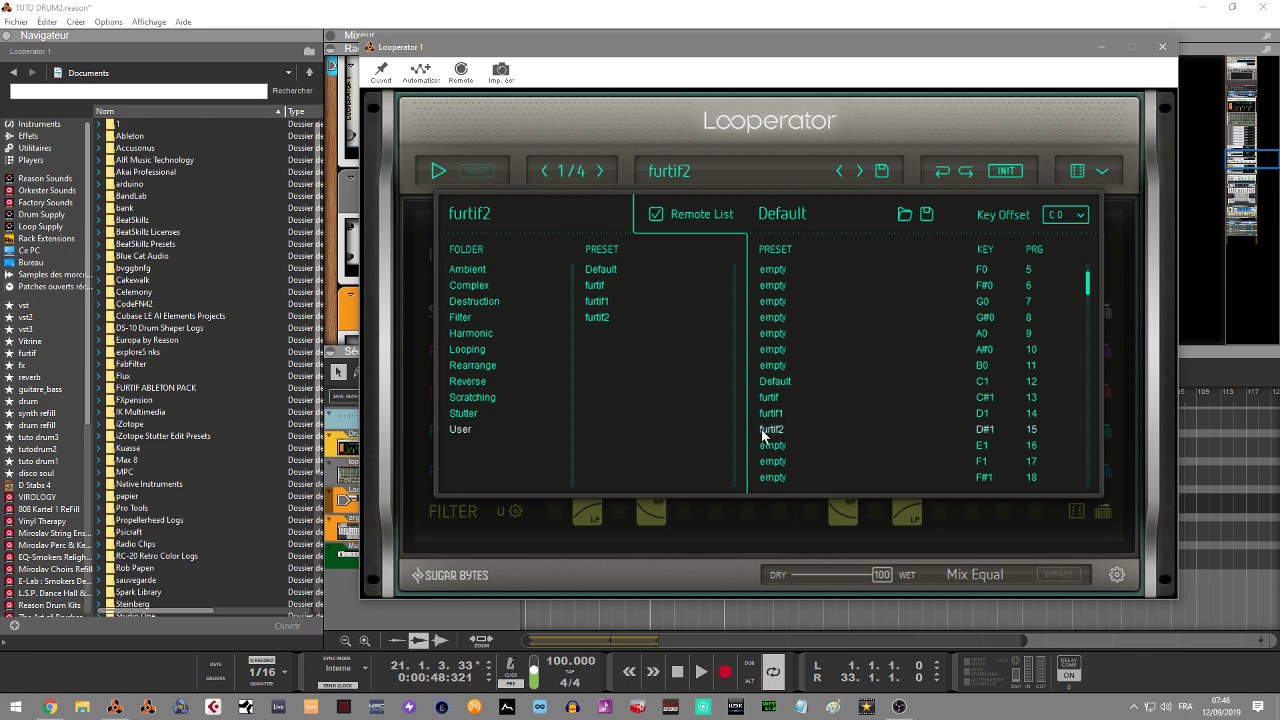
pyautogui.click(838, 122)
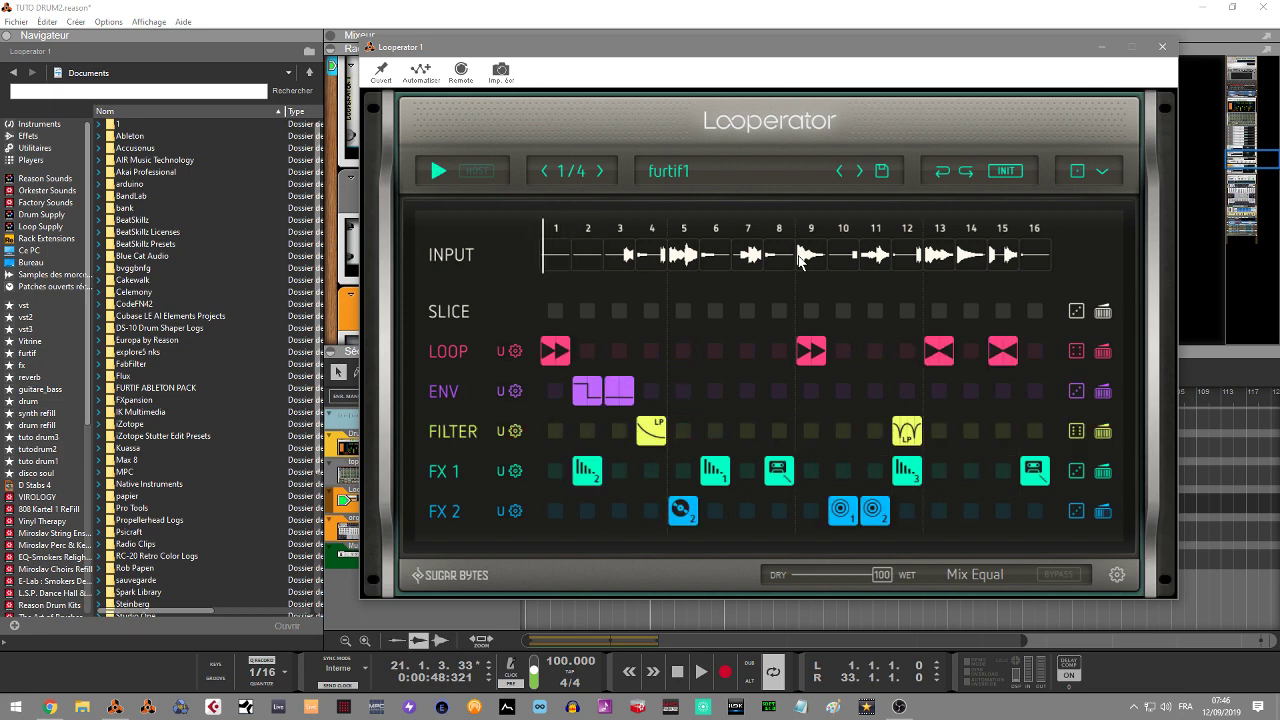
pyautogui.press('space')
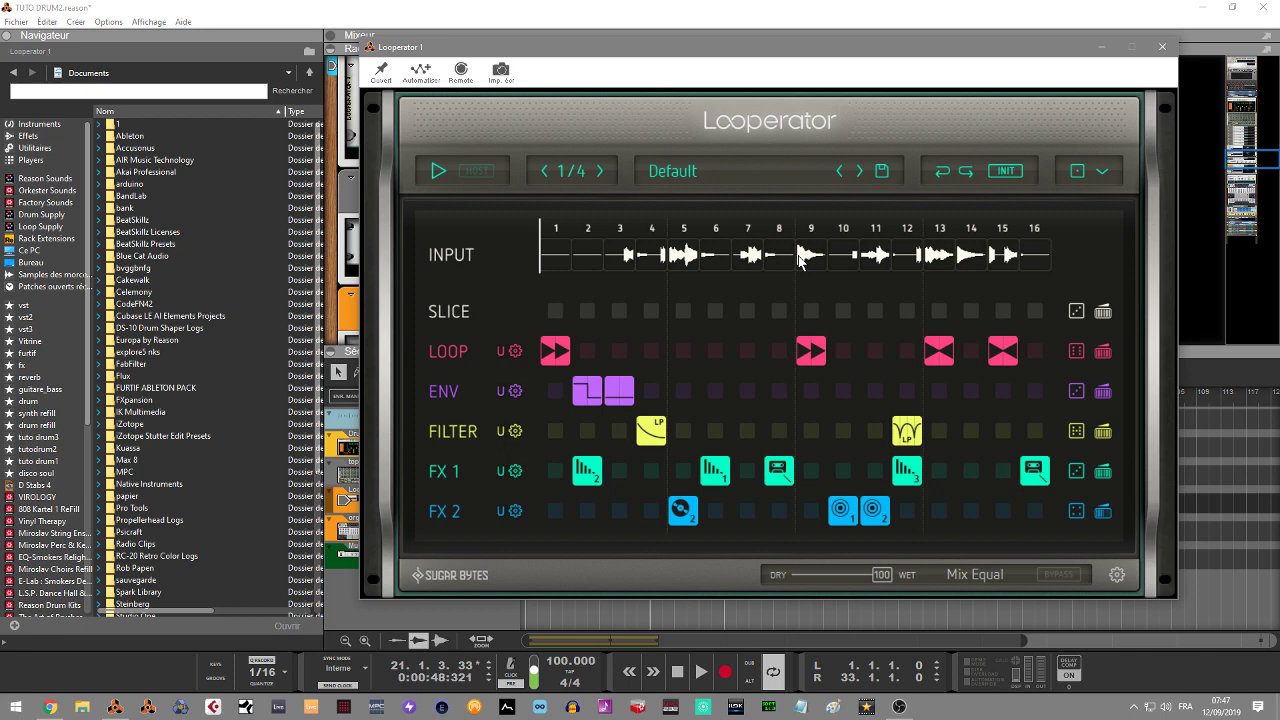
# Step: Try Looperator with host sync enabled while the song plays, and switch host sync back off
pyautogui.click(477, 171)
pyautogui.click(704, 678)
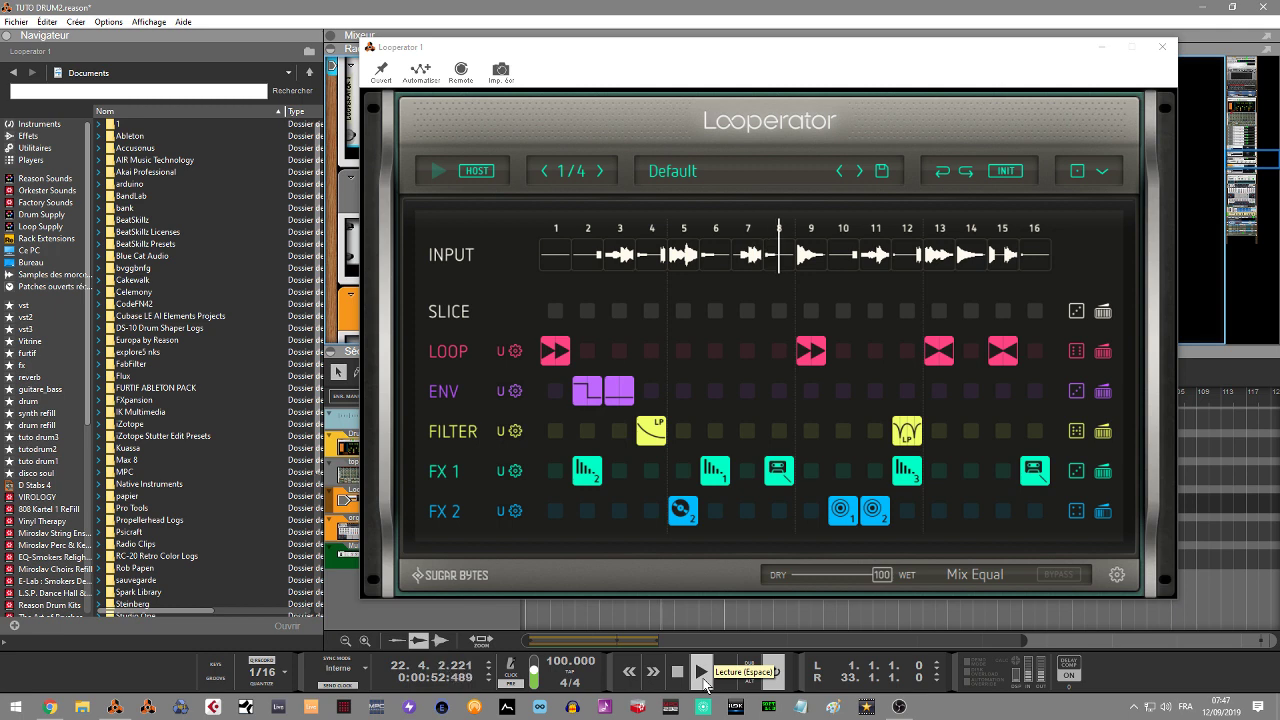
pyautogui.click(485, 175)
pyautogui.click(485, 175)
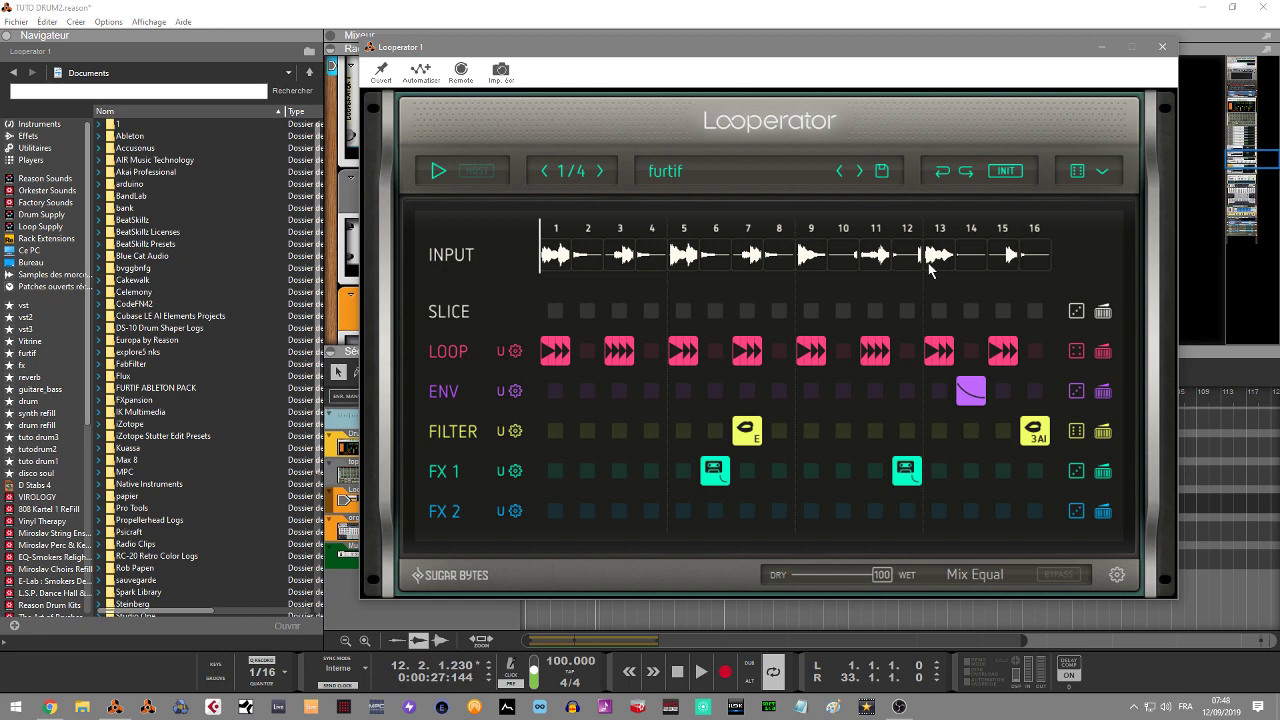
pyautogui.click(1162, 46)
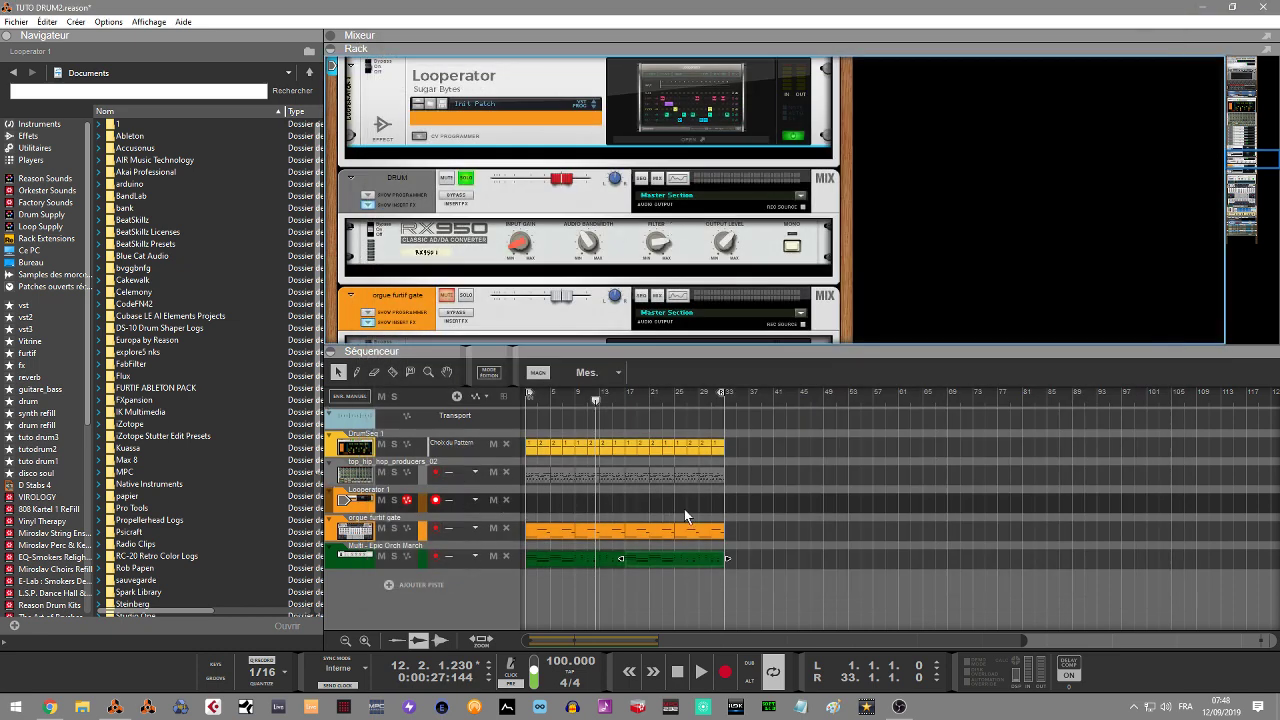
pyautogui.moveTo(595, 404); pyautogui.dragTo(515, 413)
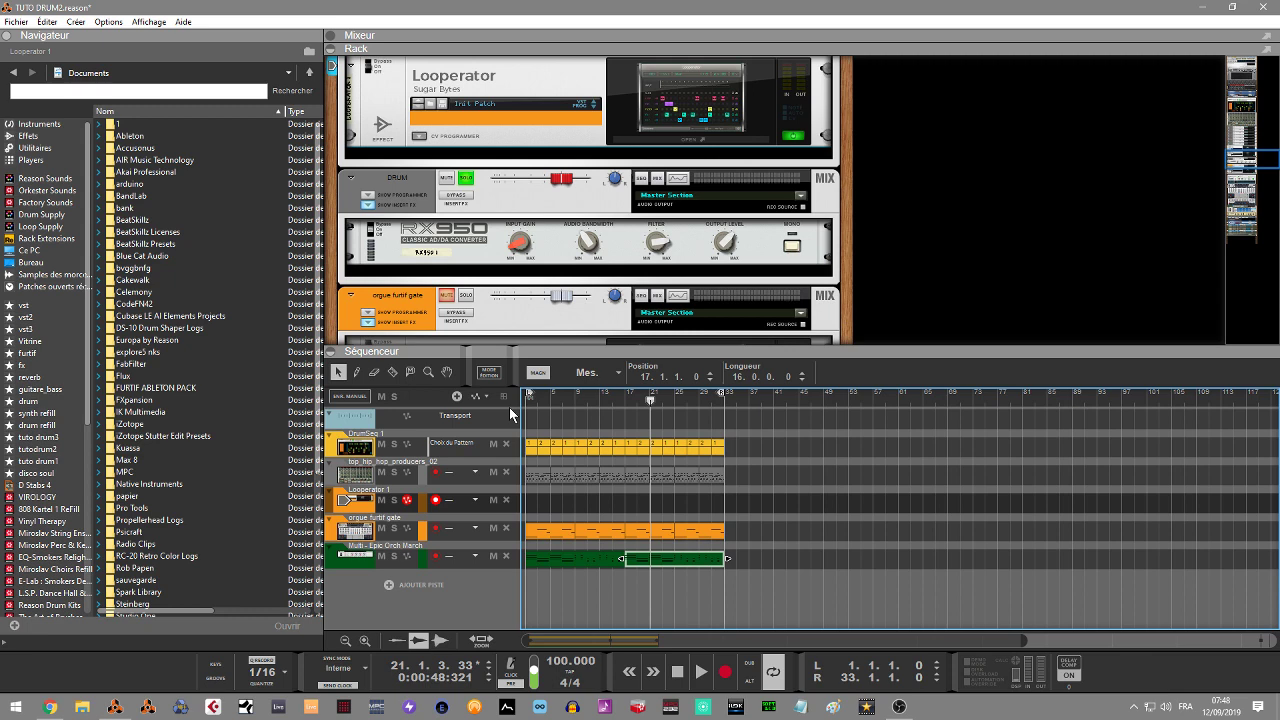
pyautogui.hotkey('ctrl', 'Return')
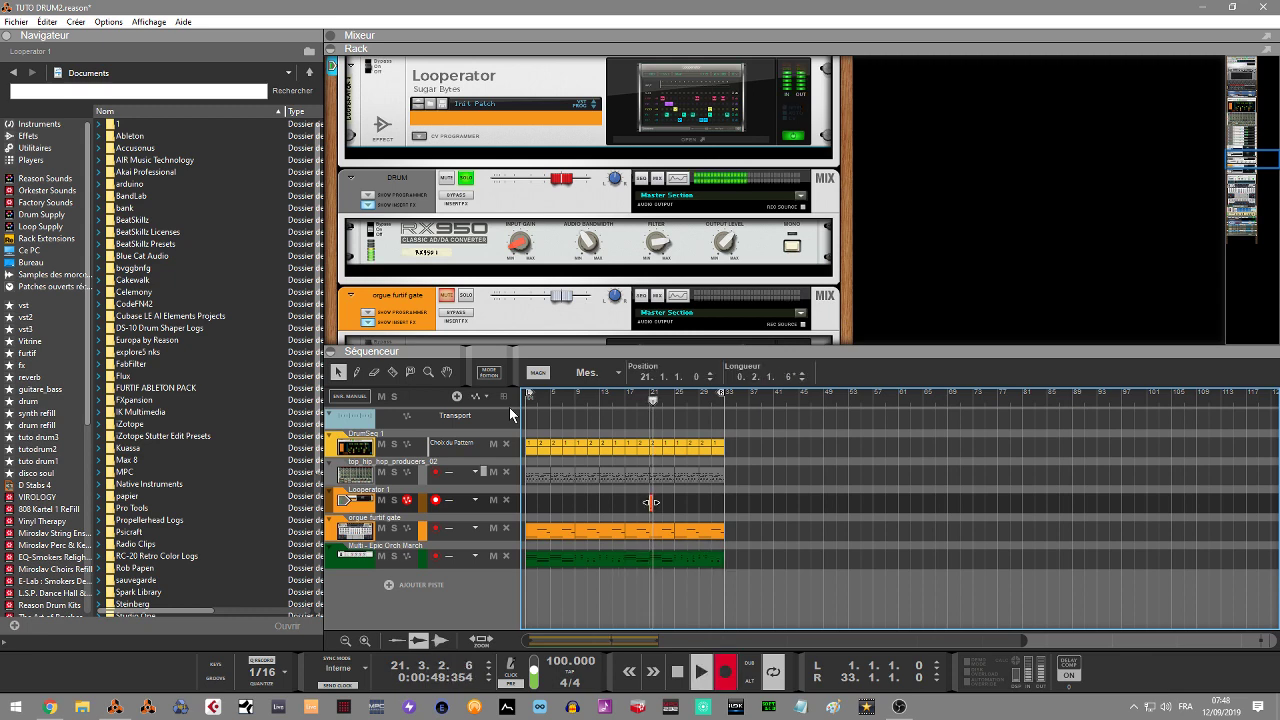
pyautogui.press('space')
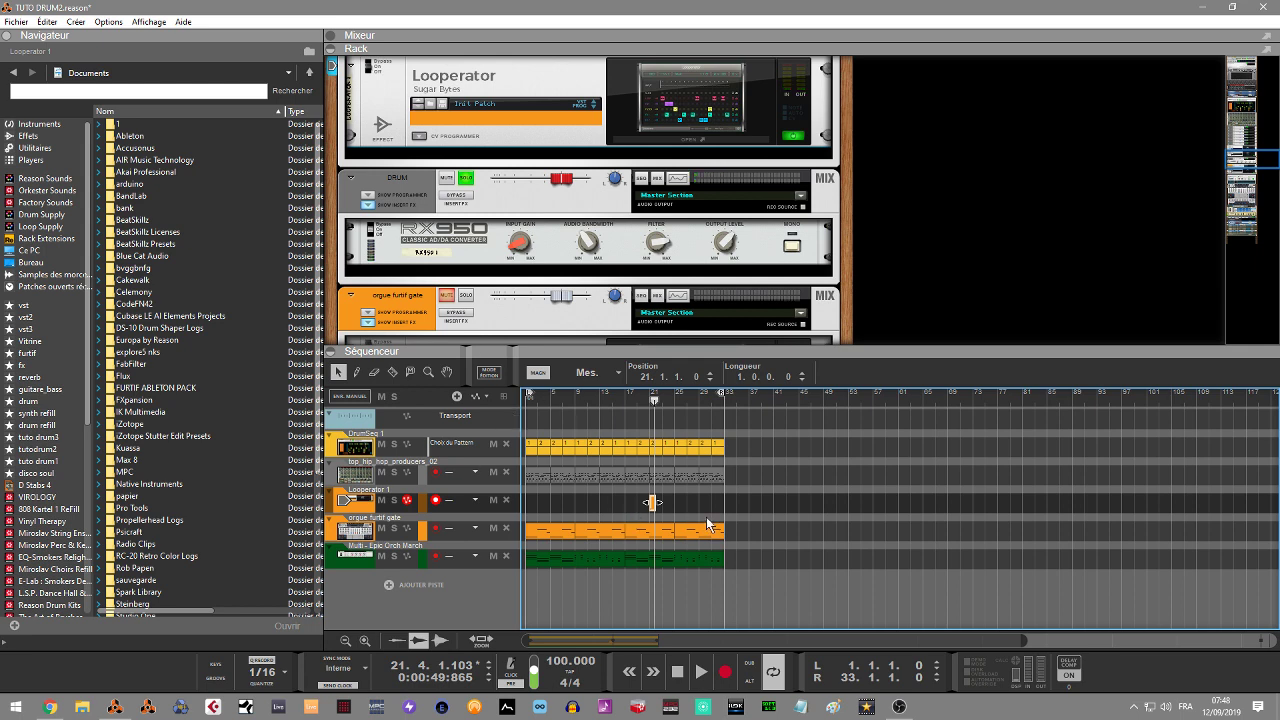
pyautogui.moveTo(706, 518); pyautogui.dragTo(627, 500)
pyautogui.press('Delete')
# Step: Record an 11-bar clip of preset-switching notes on the Looperator 1 track from the song start
pyautogui.press('Home')
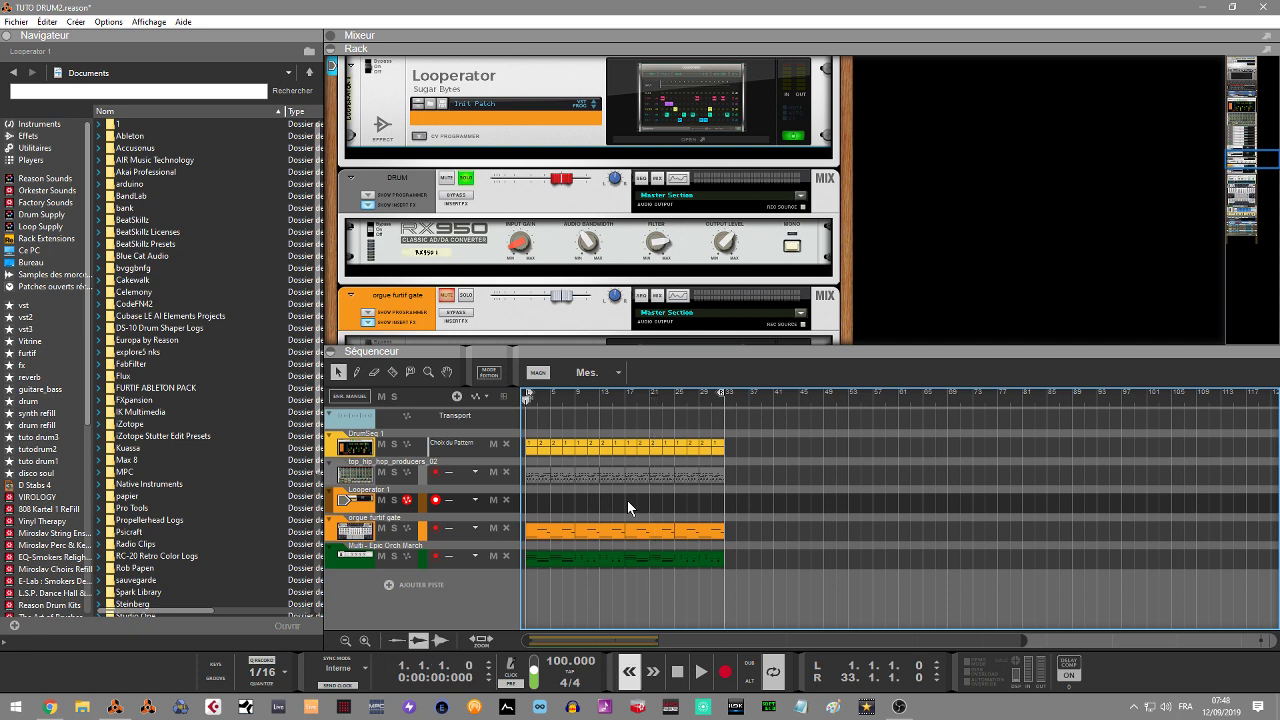
pyautogui.press('space')
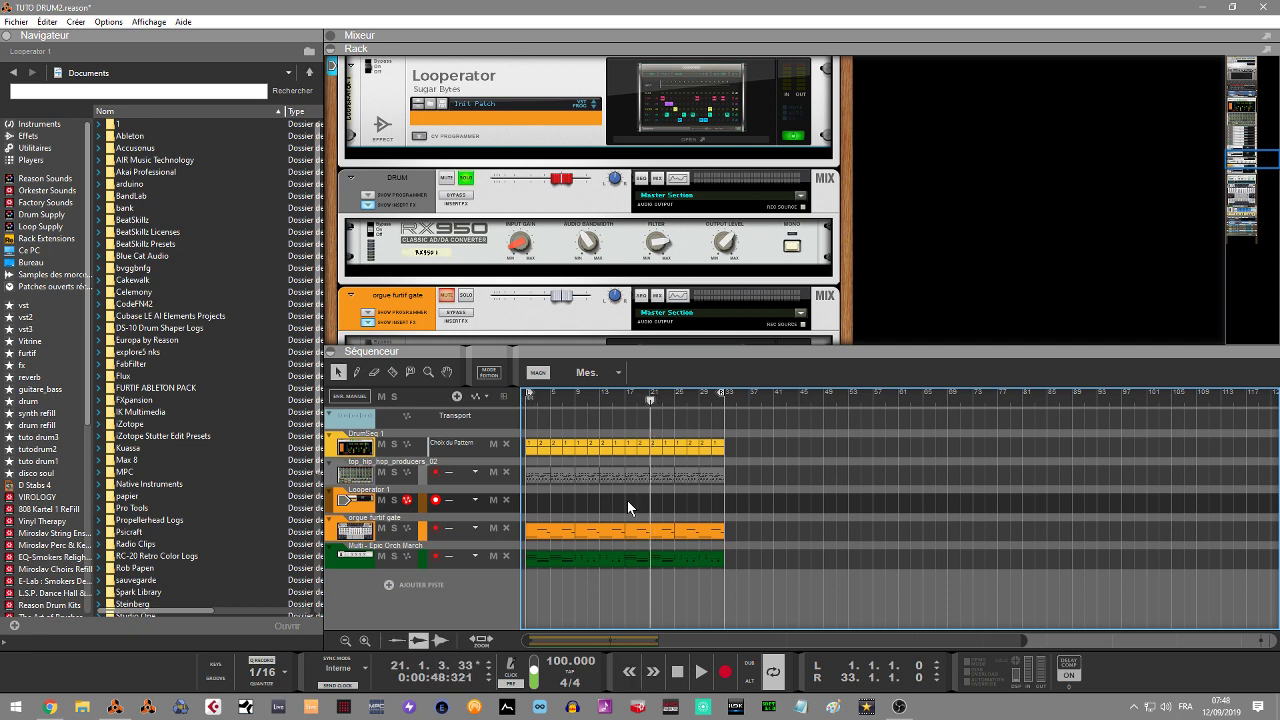
pyautogui.press('Home')
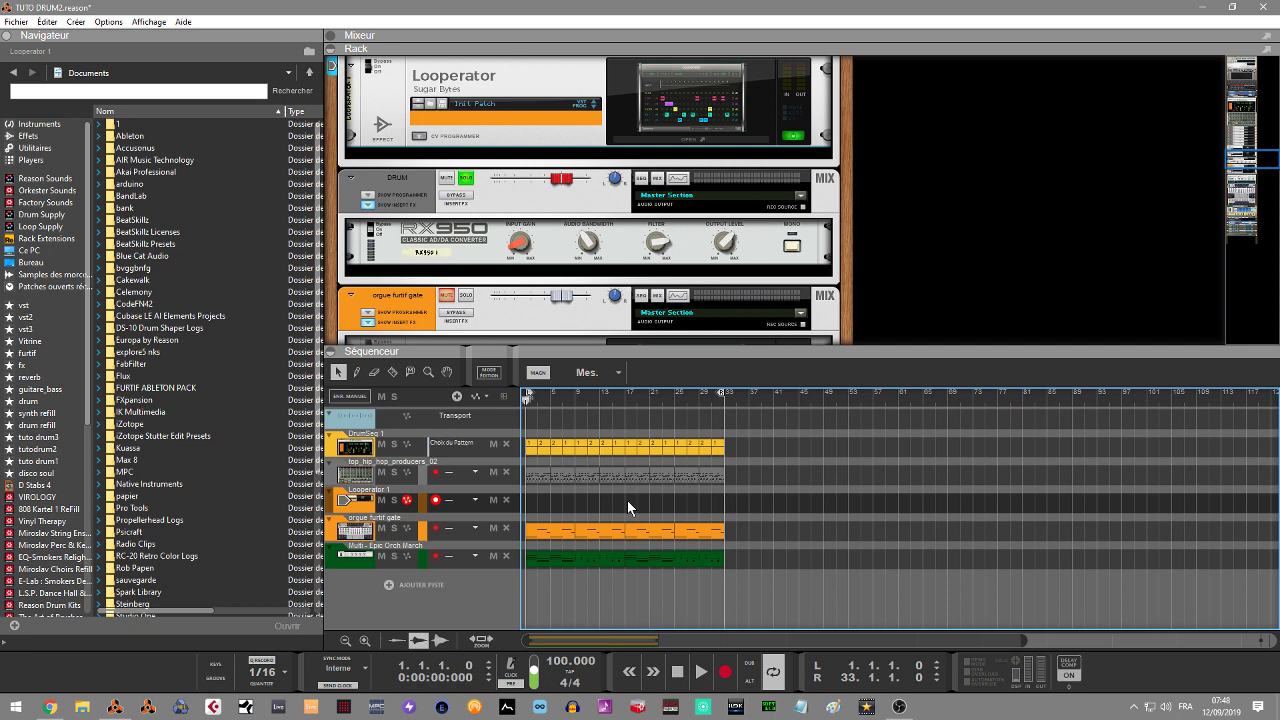
pyautogui.hotkey('ctrl', 'Return')
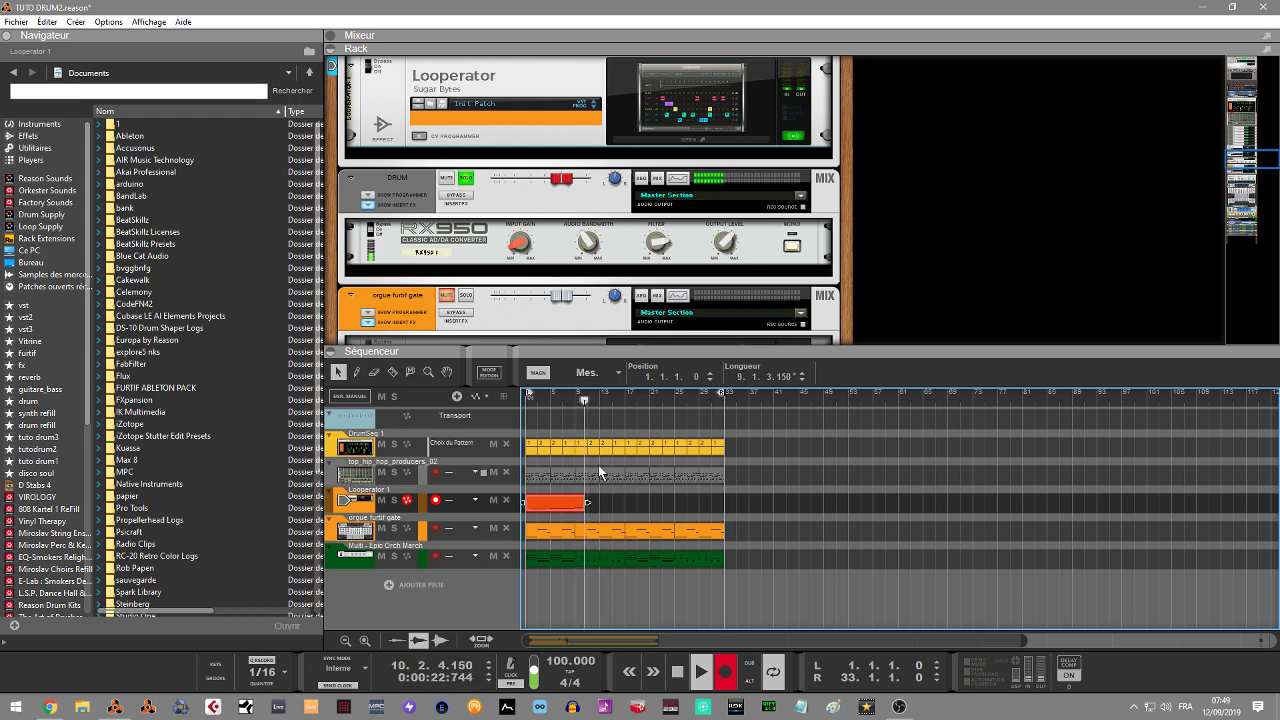
pyautogui.press('space')
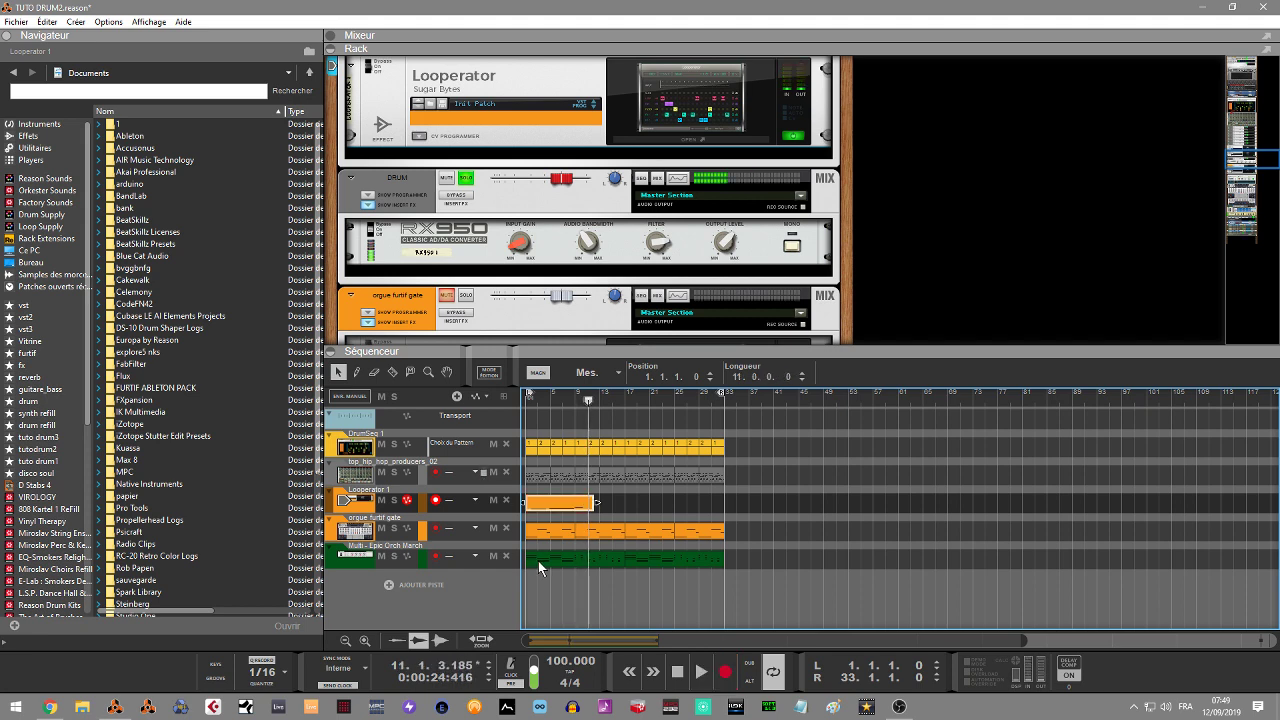
# Step: Inspect the notes in the recorded Looperator clip and play it back while watching the preset changes in the plugin window
pyautogui.doubleClick(566, 504)
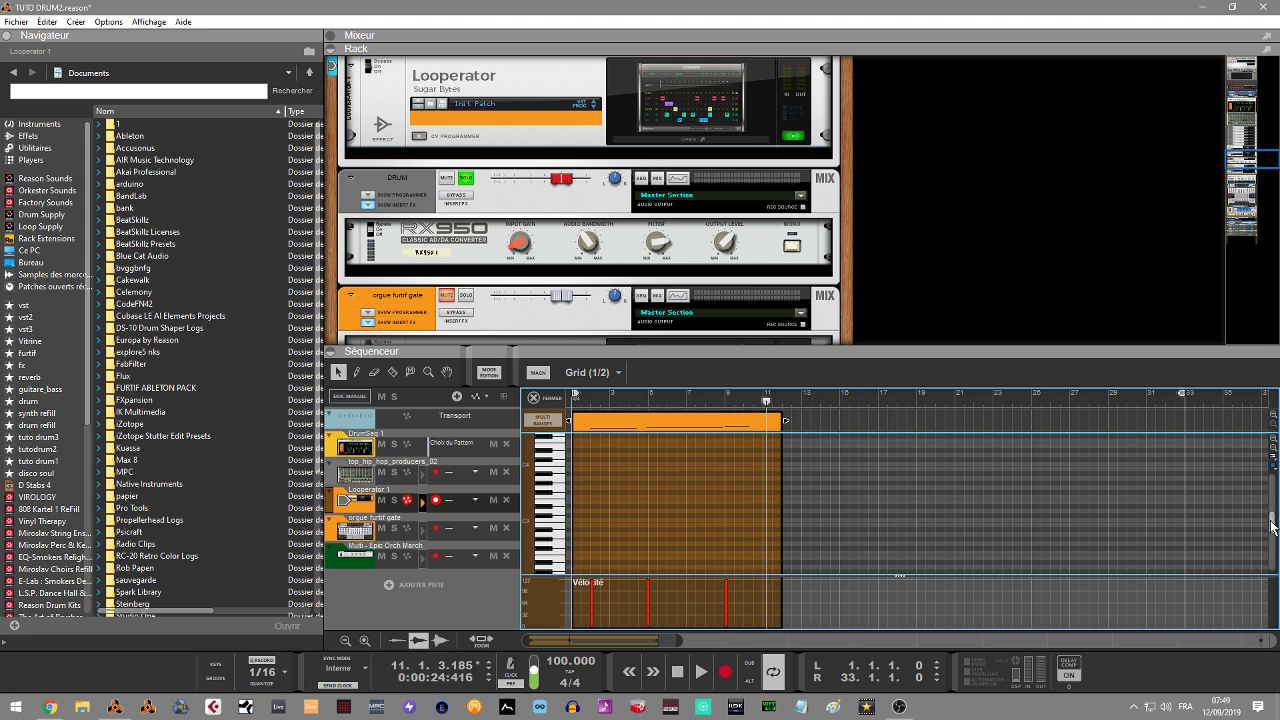
pyautogui.scroll(-5, 1270, 518)
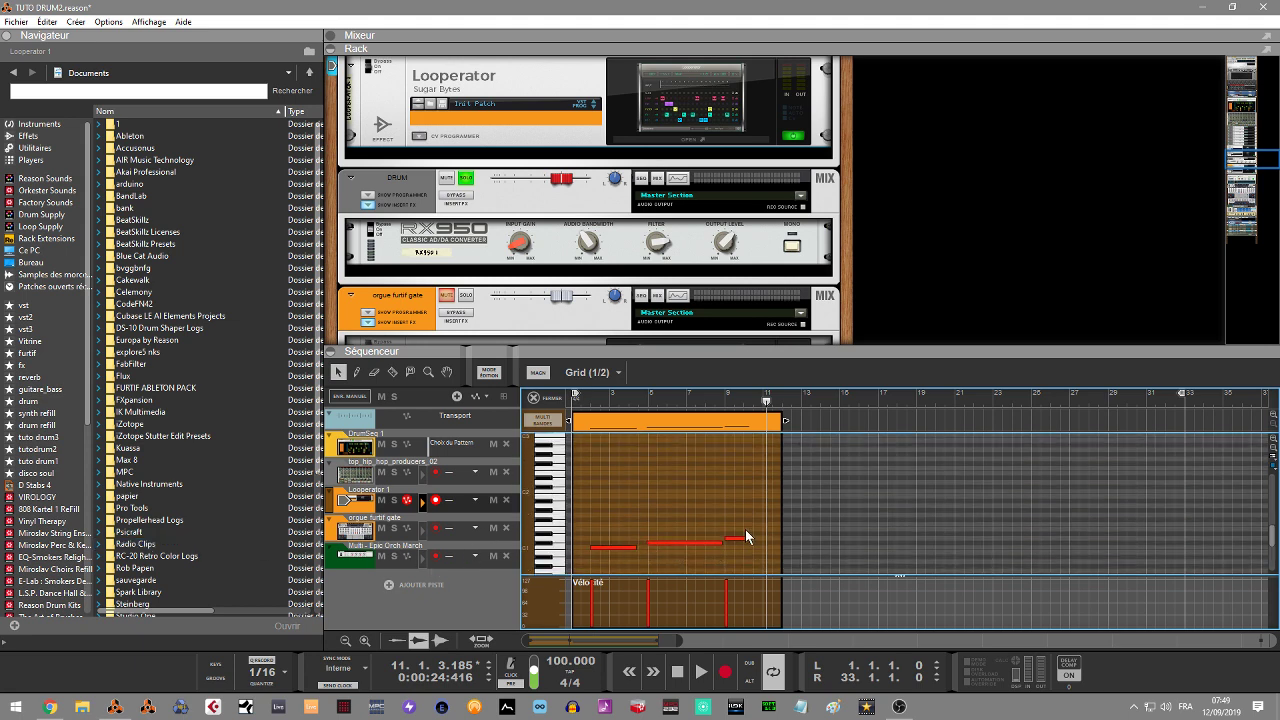
pyautogui.click(664, 121)
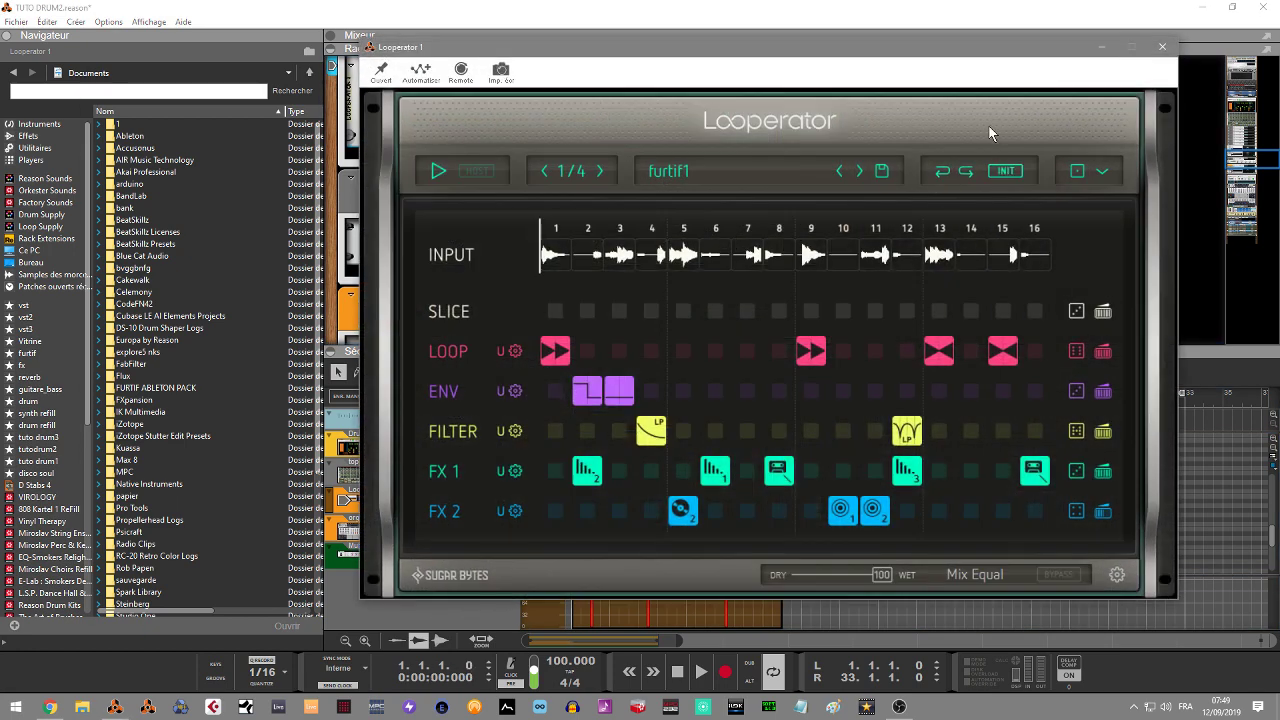
pyautogui.press('space')
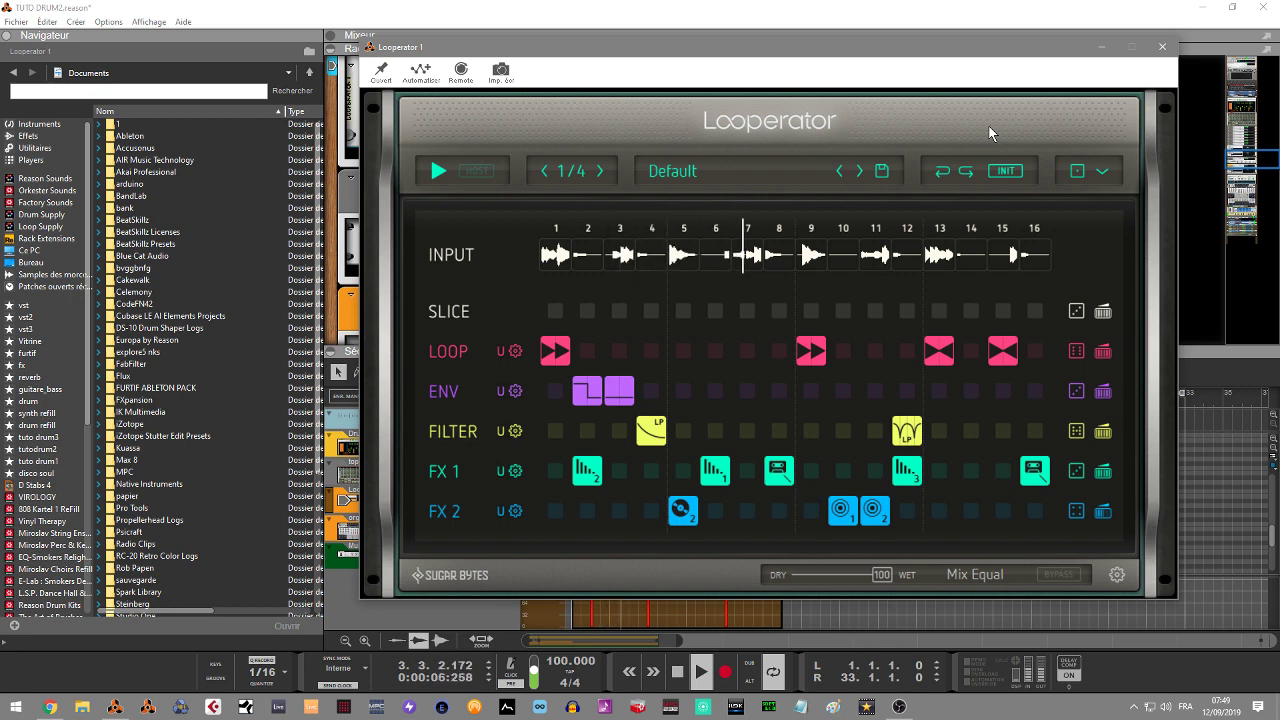
pyautogui.press('space')
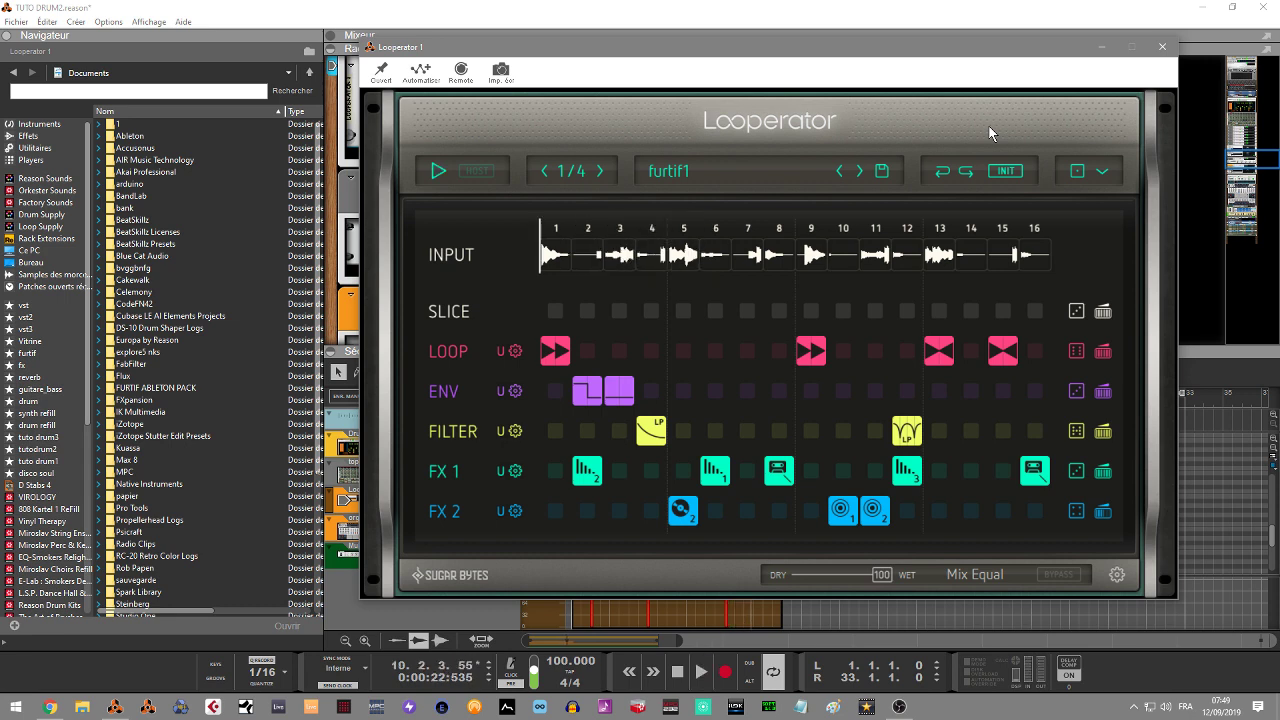
pyautogui.click(1162, 47)
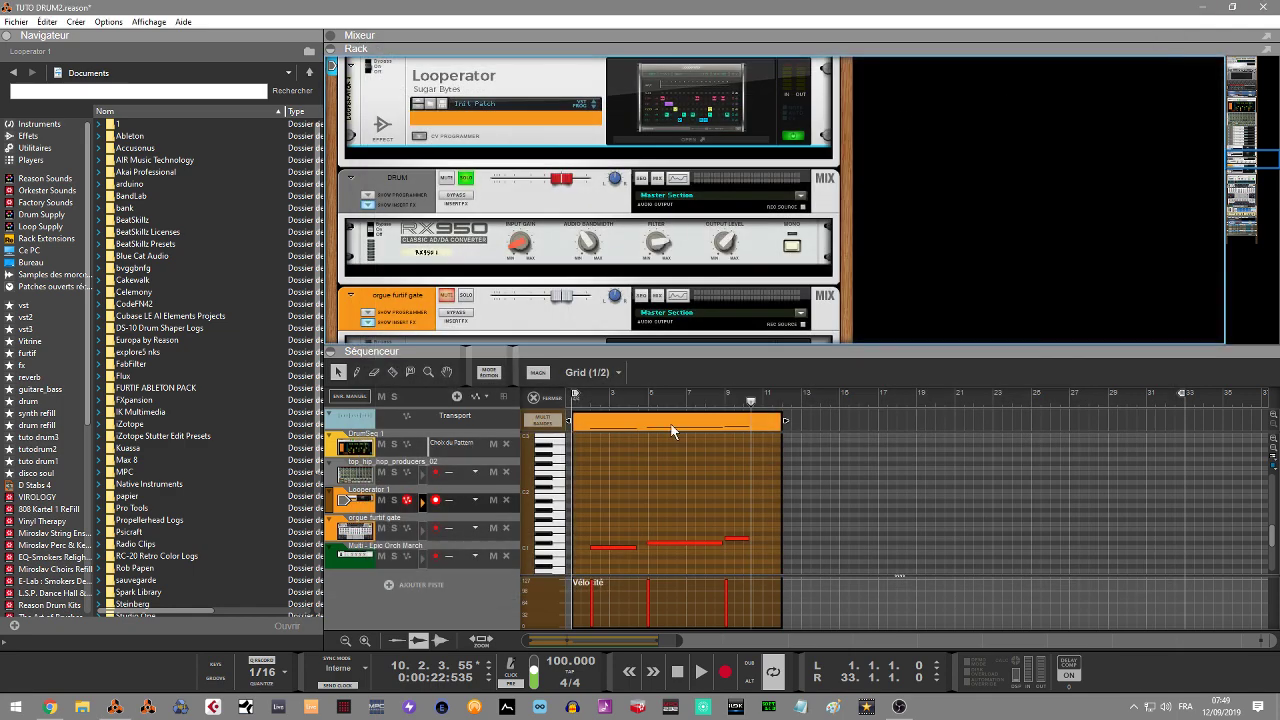
pyautogui.click(533, 398)
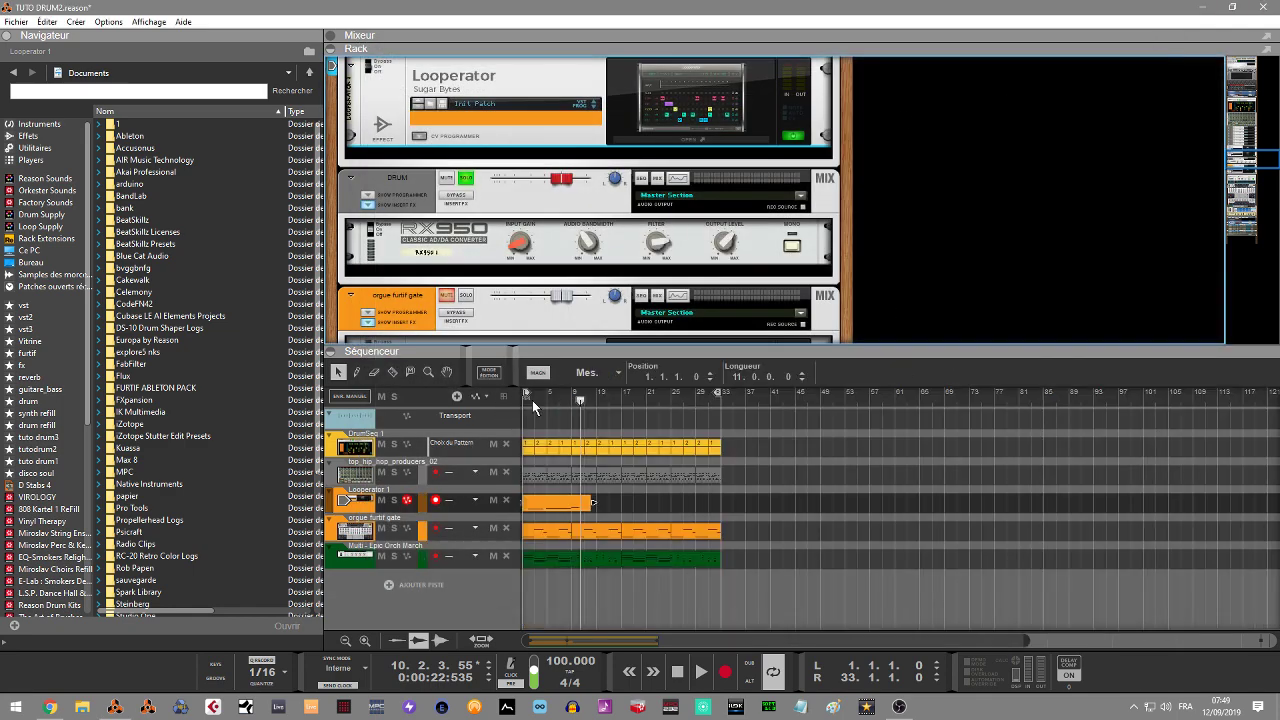
# Step: Enlarge the rack, solo the orgue furtif gate channel and start playback
pyautogui.click(333, 353)
pyautogui.moveTo(1266, 162); pyautogui.dragTo(1243, 186)
pyautogui.click(465, 81)
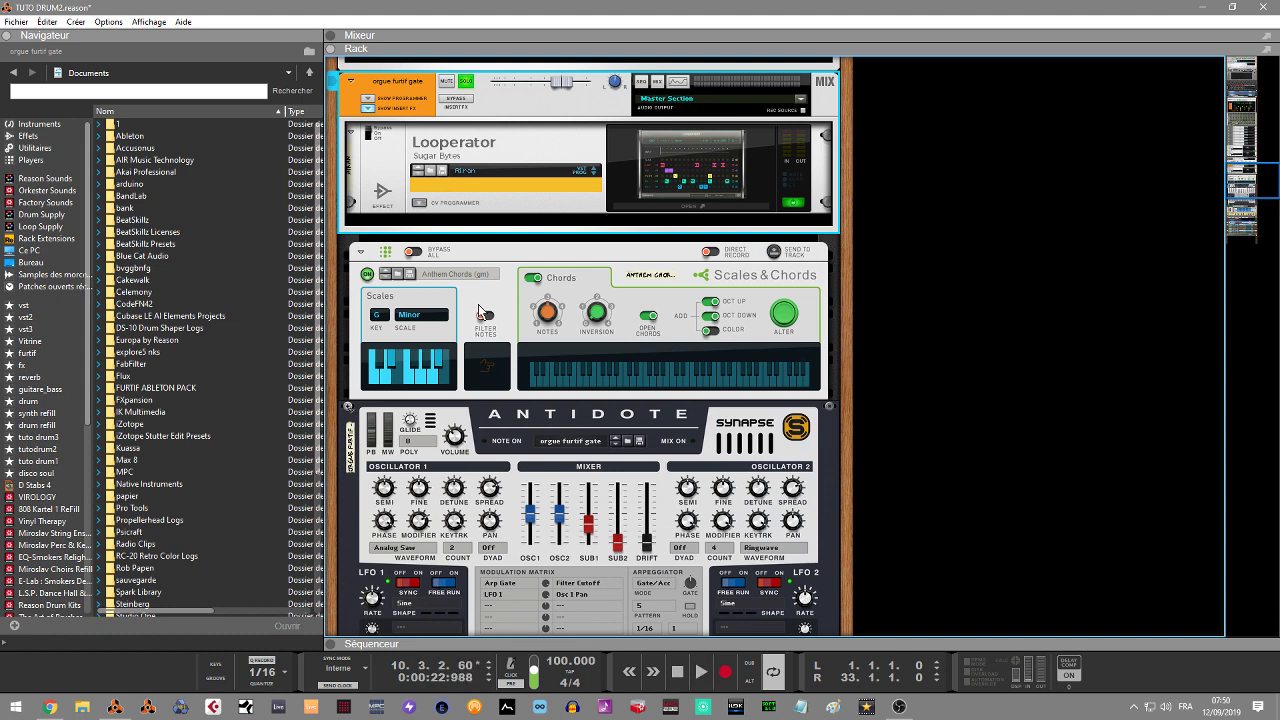
pyautogui.press('space')
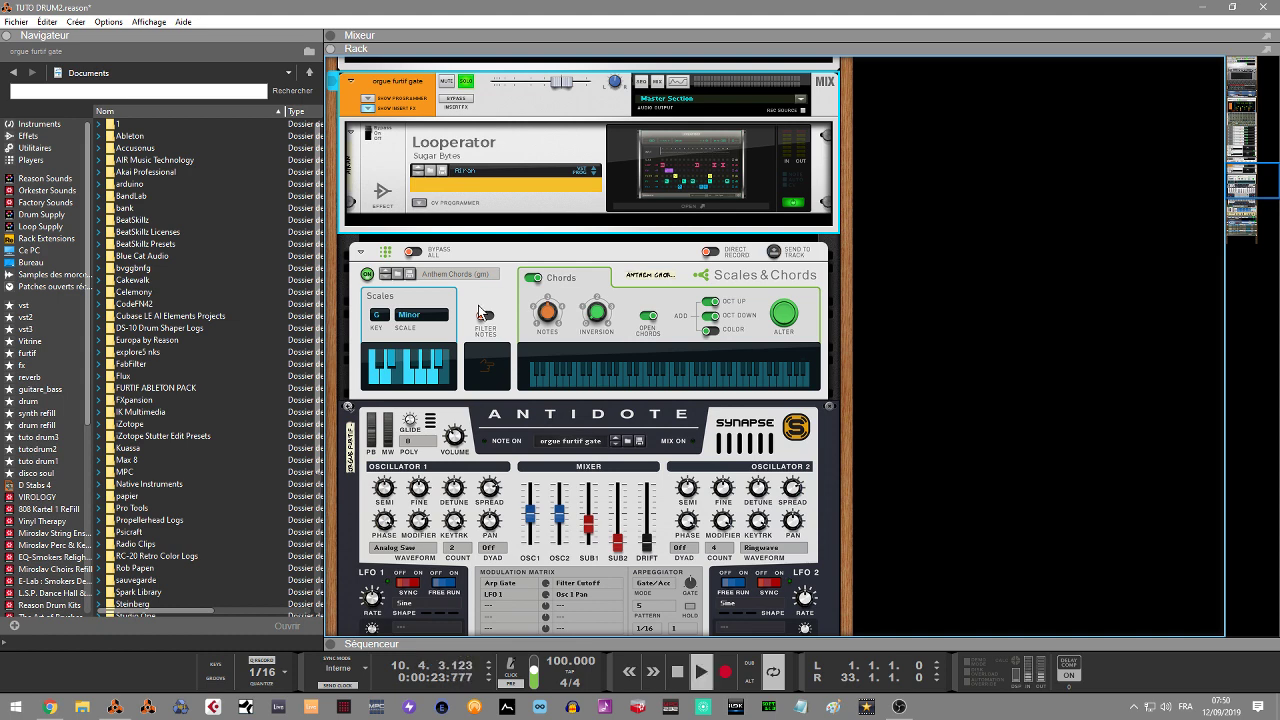
# Step: Open the organ's Looperator with the Airan preset, pin its window open, and audition the sound using the device's enable switch
pyautogui.click(702, 207)
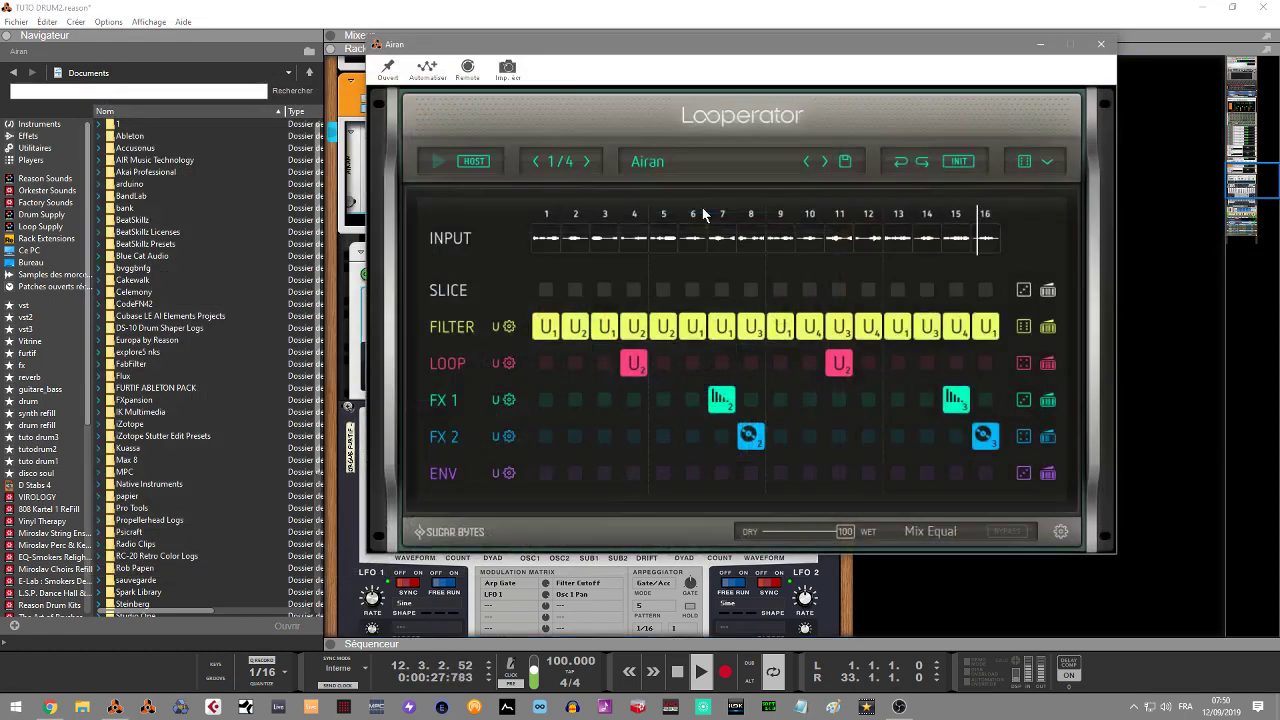
pyautogui.moveTo(634, 47); pyautogui.dragTo(746, 54)
pyautogui.click(499, 76)
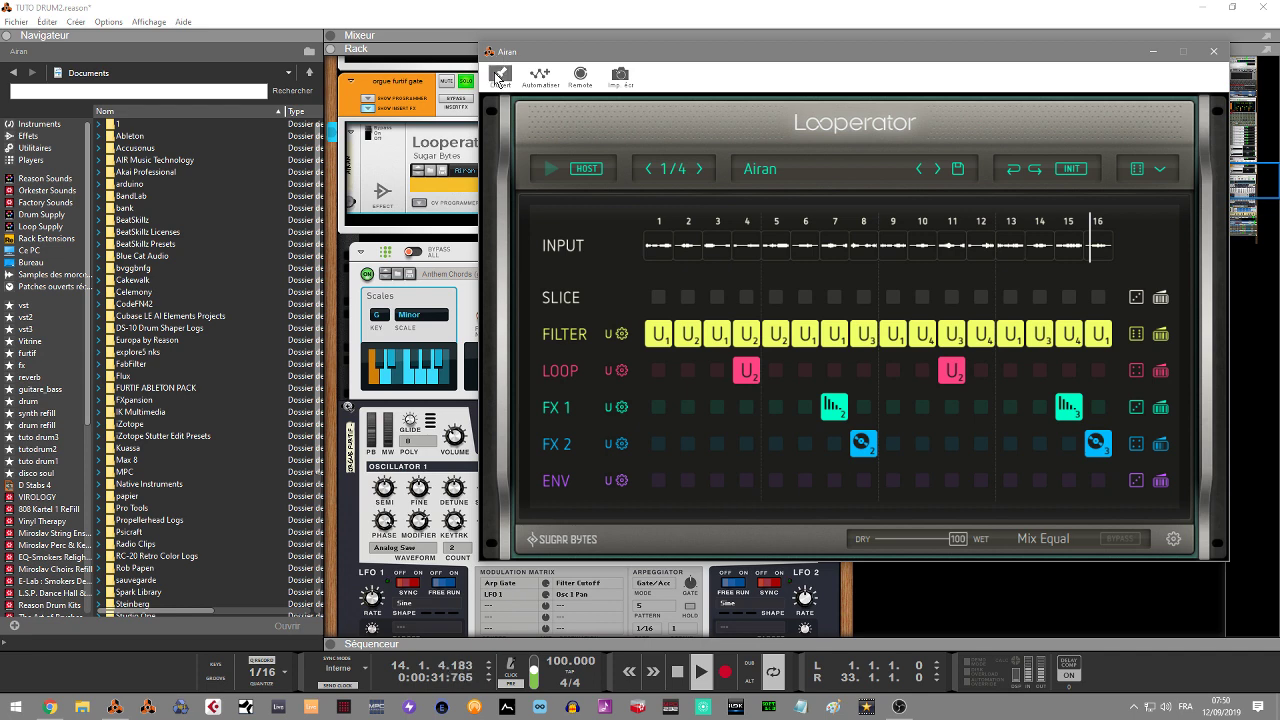
pyautogui.click(372, 134)
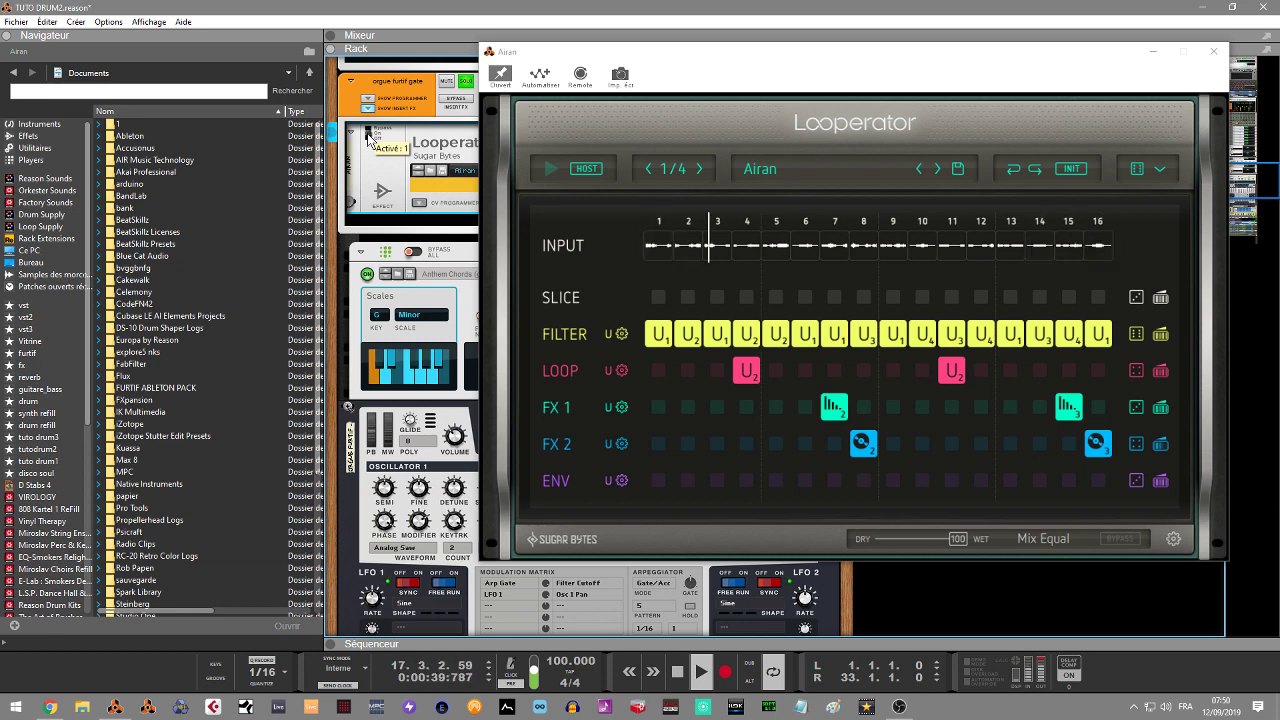
pyautogui.press('space')
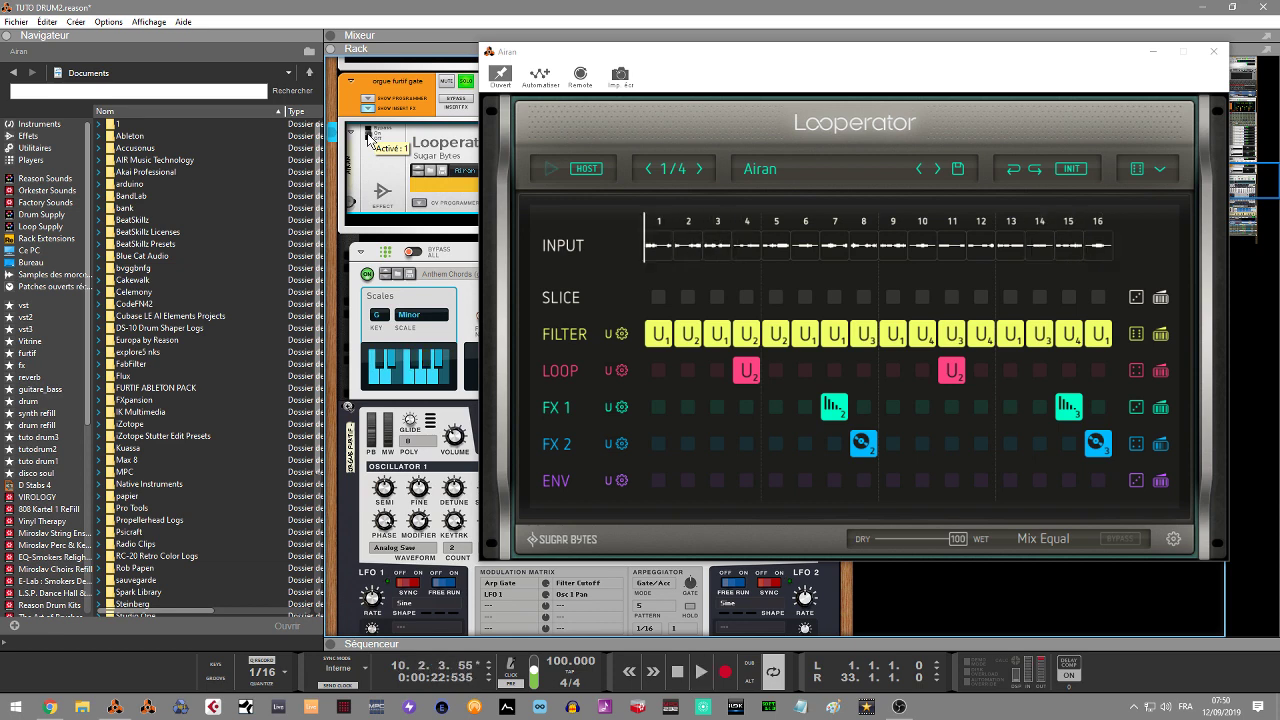
# Step: Audition the organ through Looperator's Airan preset during playback and switch to the Alta Falta preset
pyautogui.press('space')
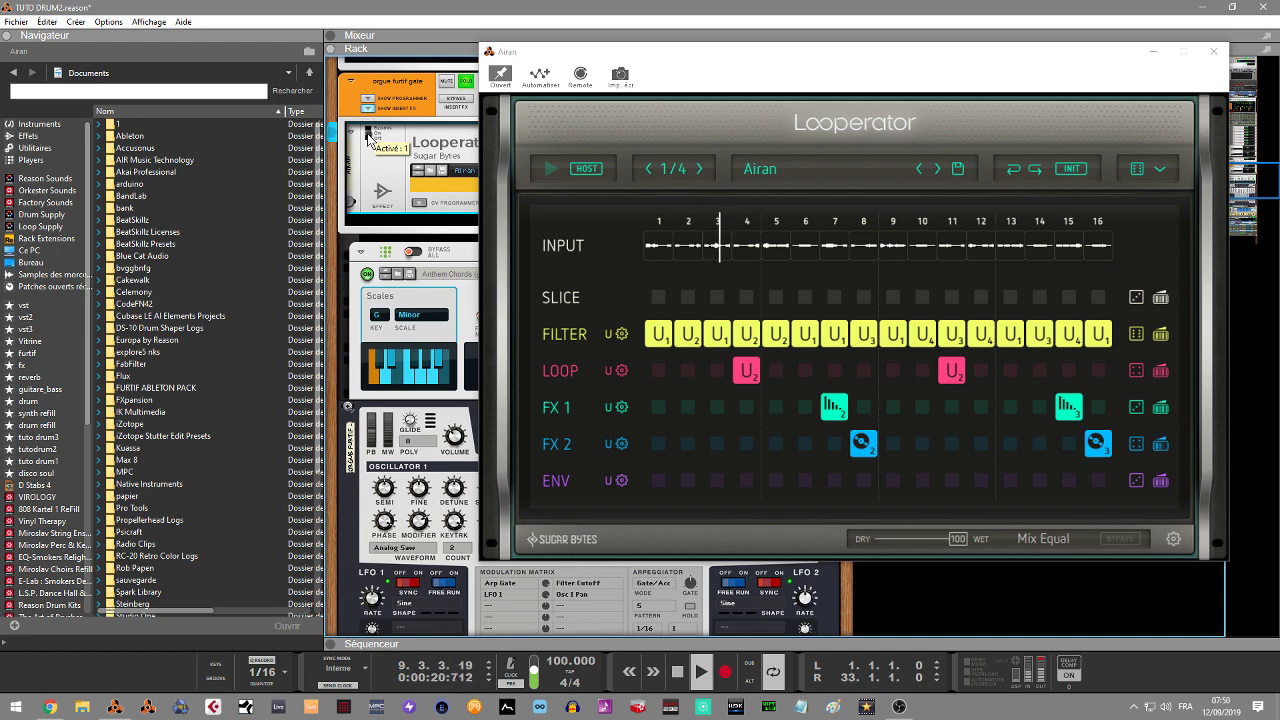
pyautogui.press('space')
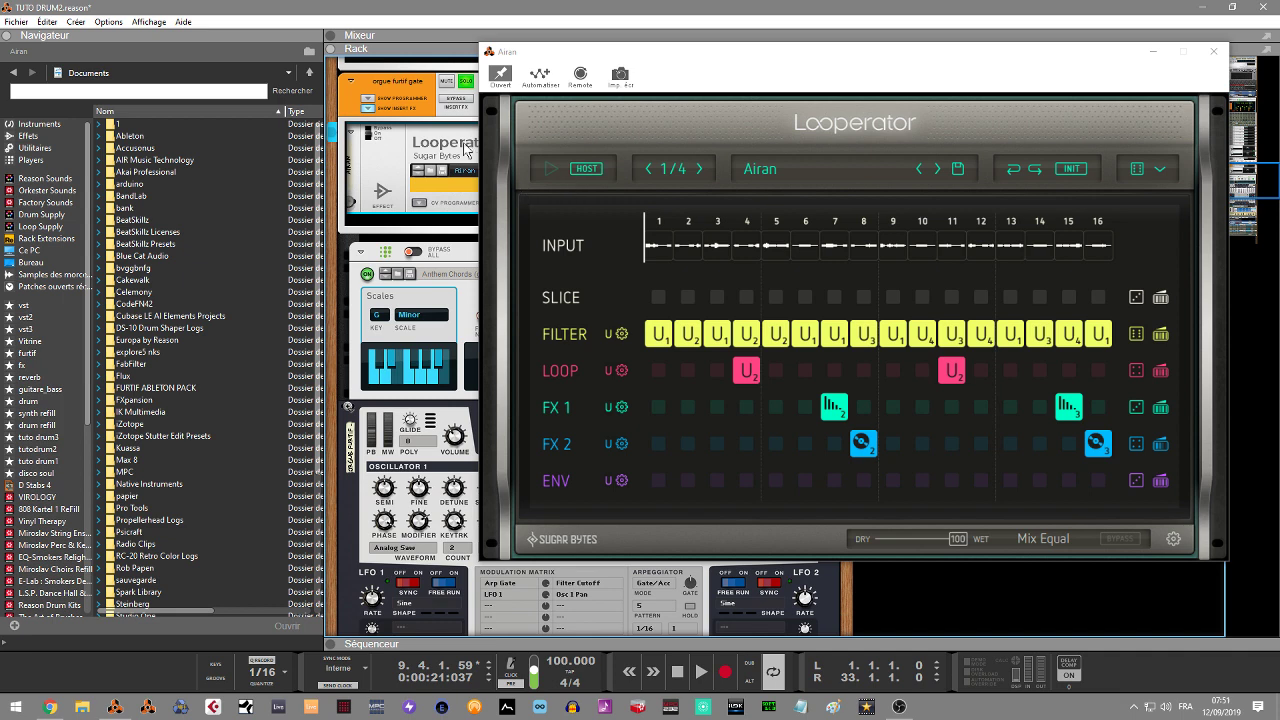
pyautogui.press('space')
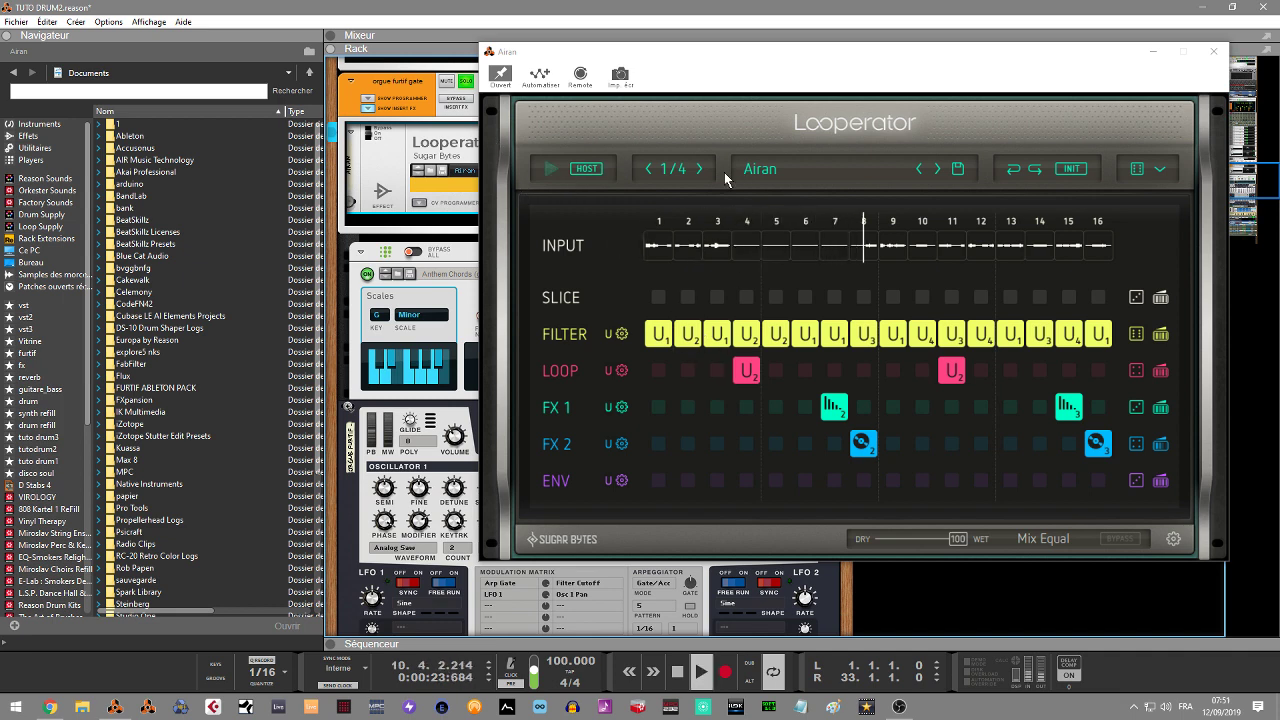
pyautogui.click(937, 172)
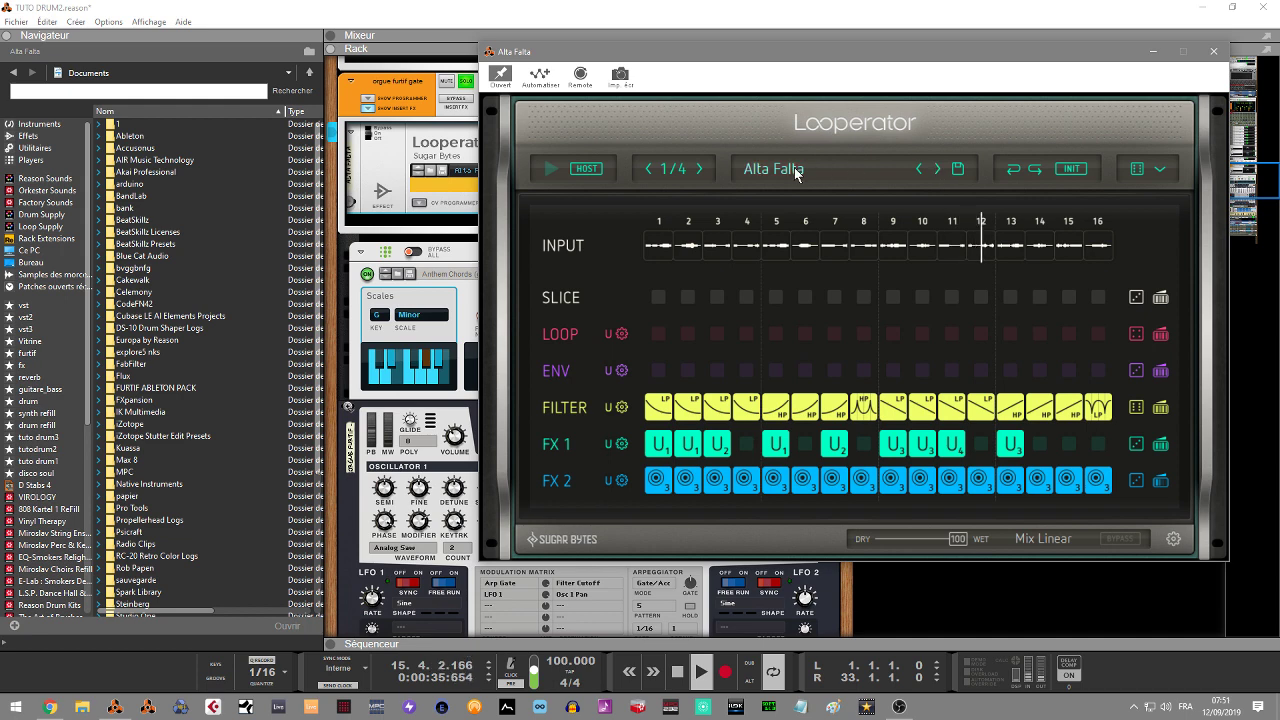
# Step: Assign the Filter presets Airan, Alta Falta and Analphabet to keys C1, C#1 and D1 in Looperator's remote list
pyautogui.click(884, 176)
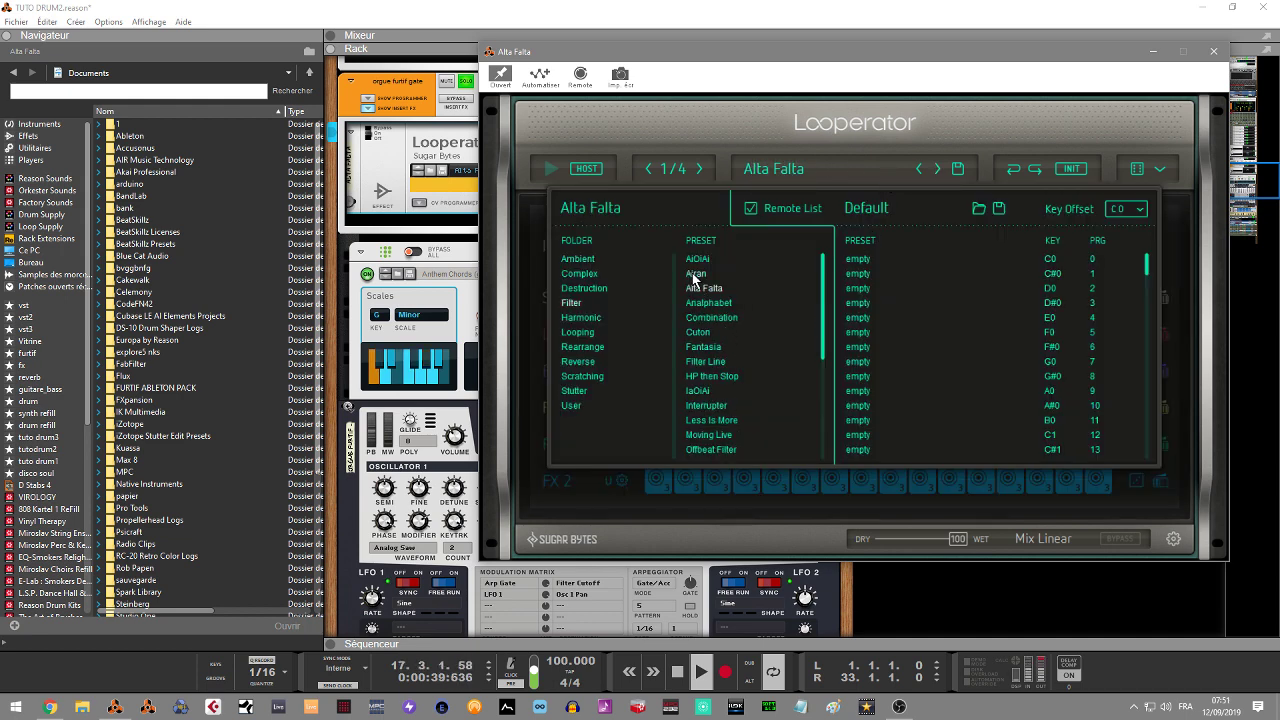
pyautogui.moveTo(693, 278); pyautogui.dragTo(862, 438)
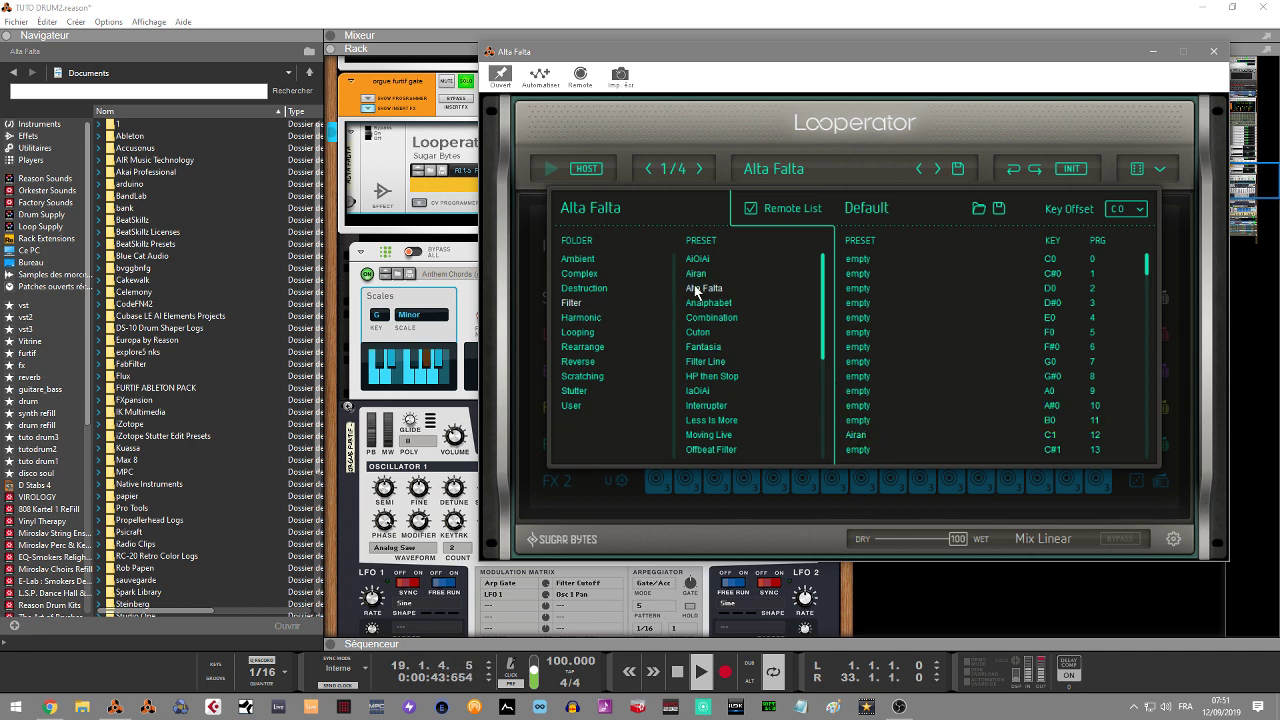
pyautogui.moveTo(697, 292); pyautogui.dragTo(816, 412)
pyautogui.moveTo(857, 452); pyautogui.dragTo(862, 367)
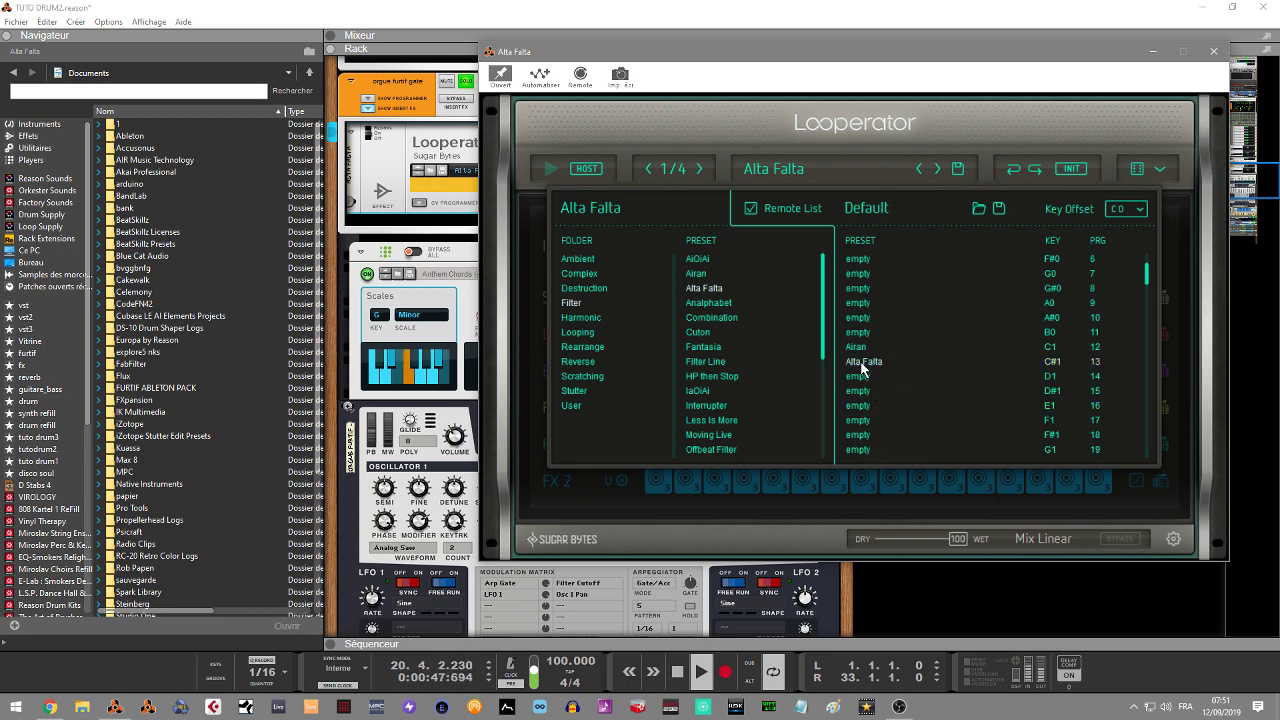
pyautogui.click(705, 303)
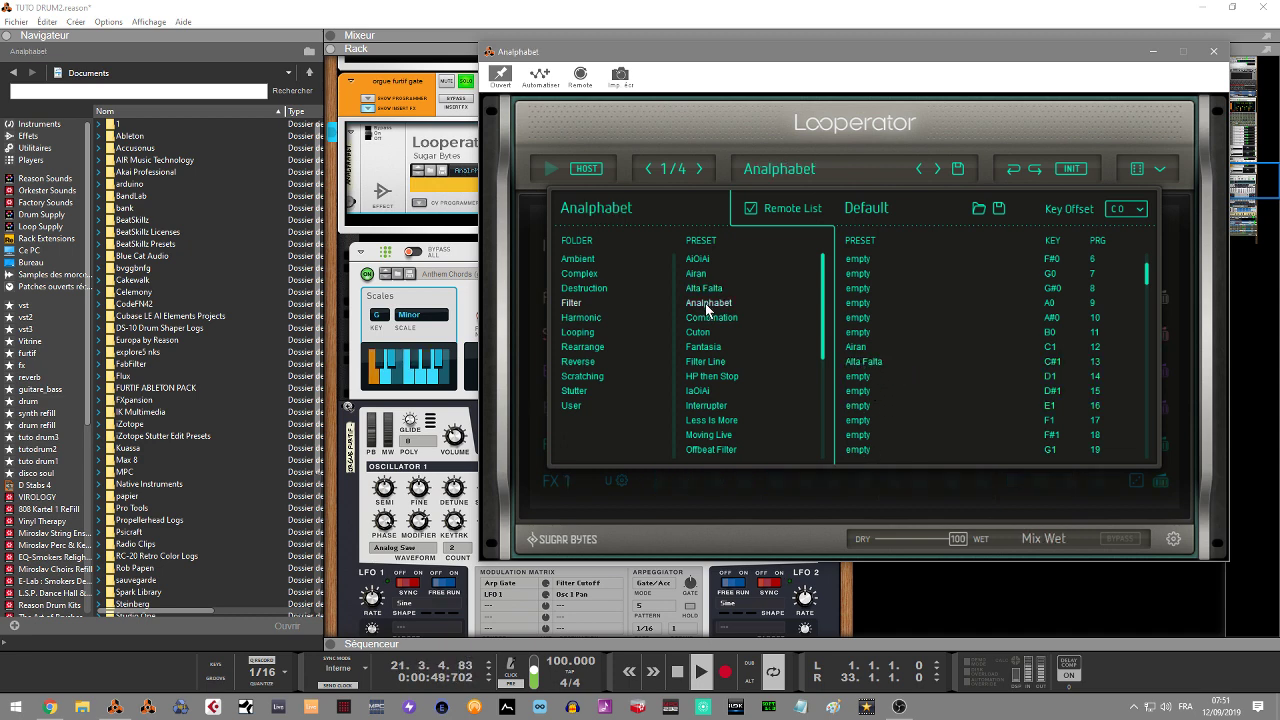
pyautogui.moveTo(705, 303); pyautogui.dragTo(857, 385)
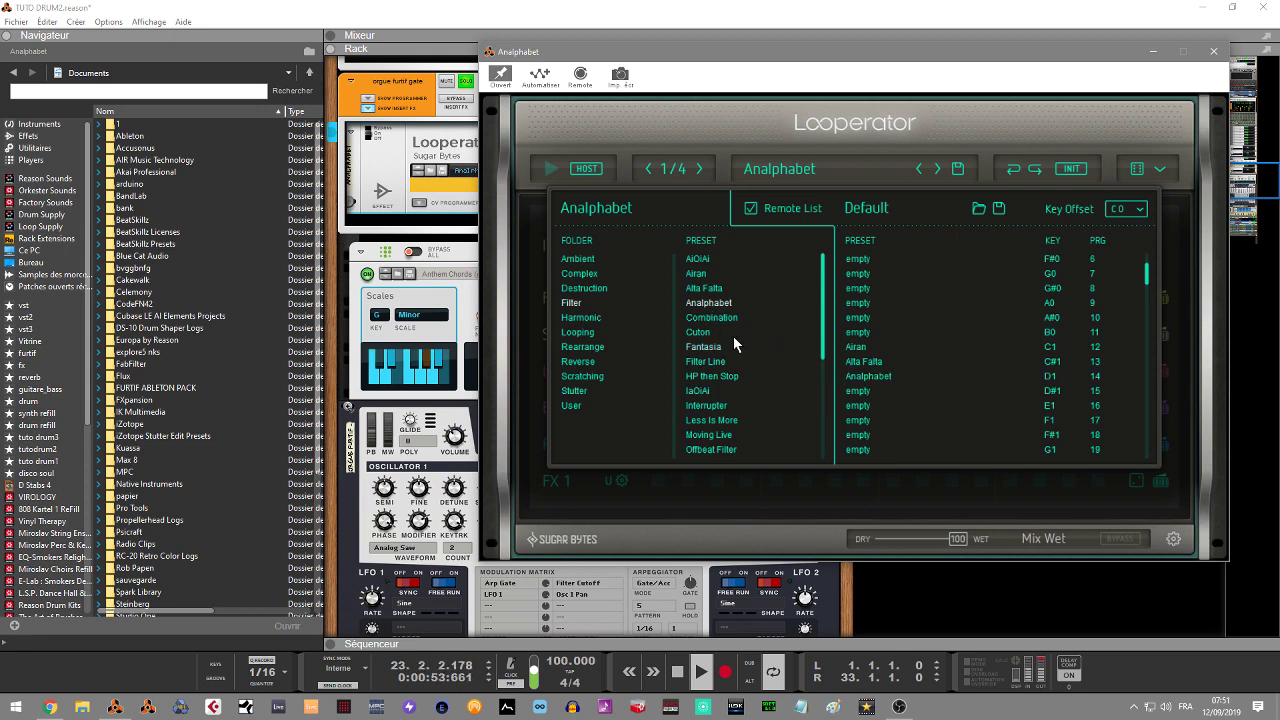
# Step: Audition the Filter presets Combination, Cuton and Fantasia on the playing organ
pyautogui.click(707, 319)
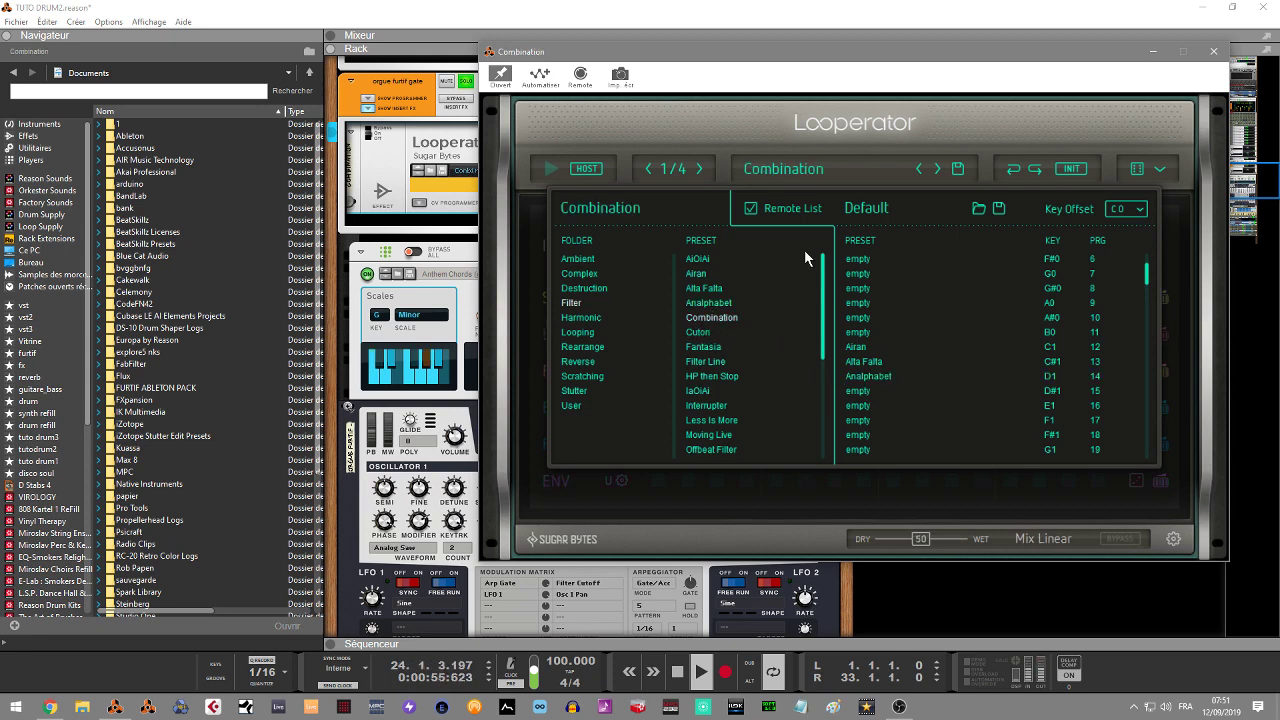
pyautogui.click(825, 137)
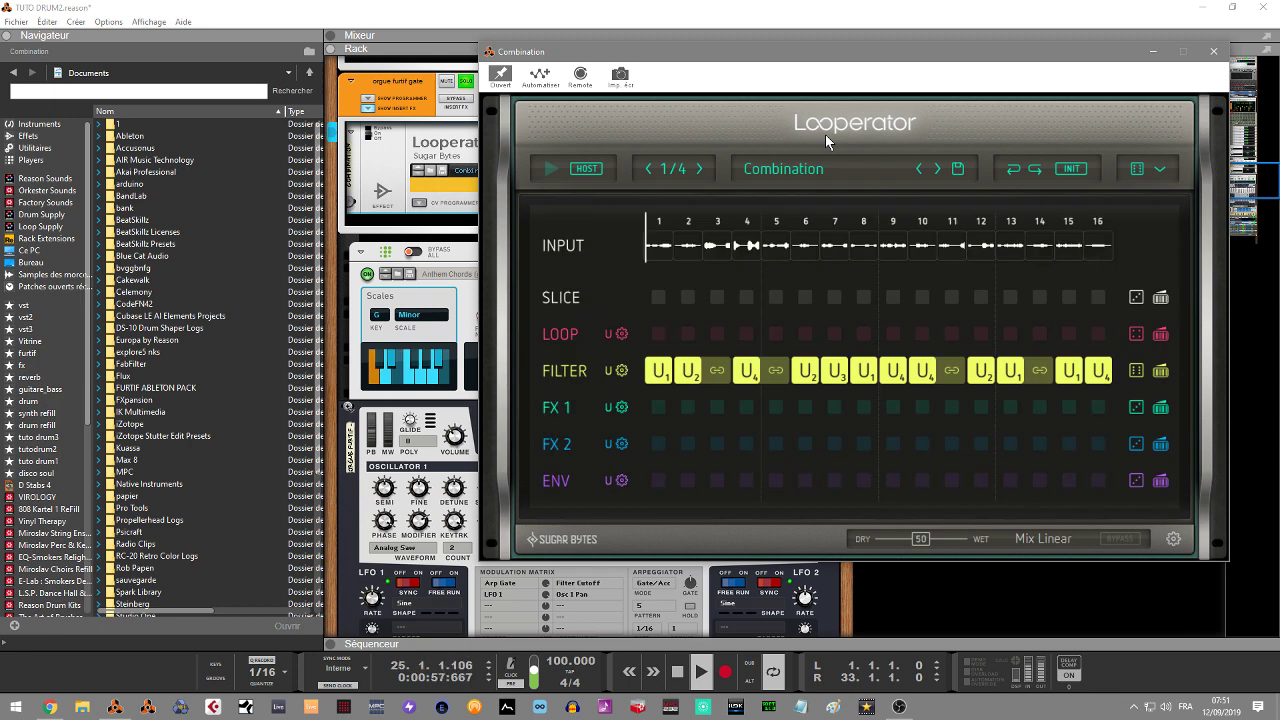
pyautogui.click(813, 170)
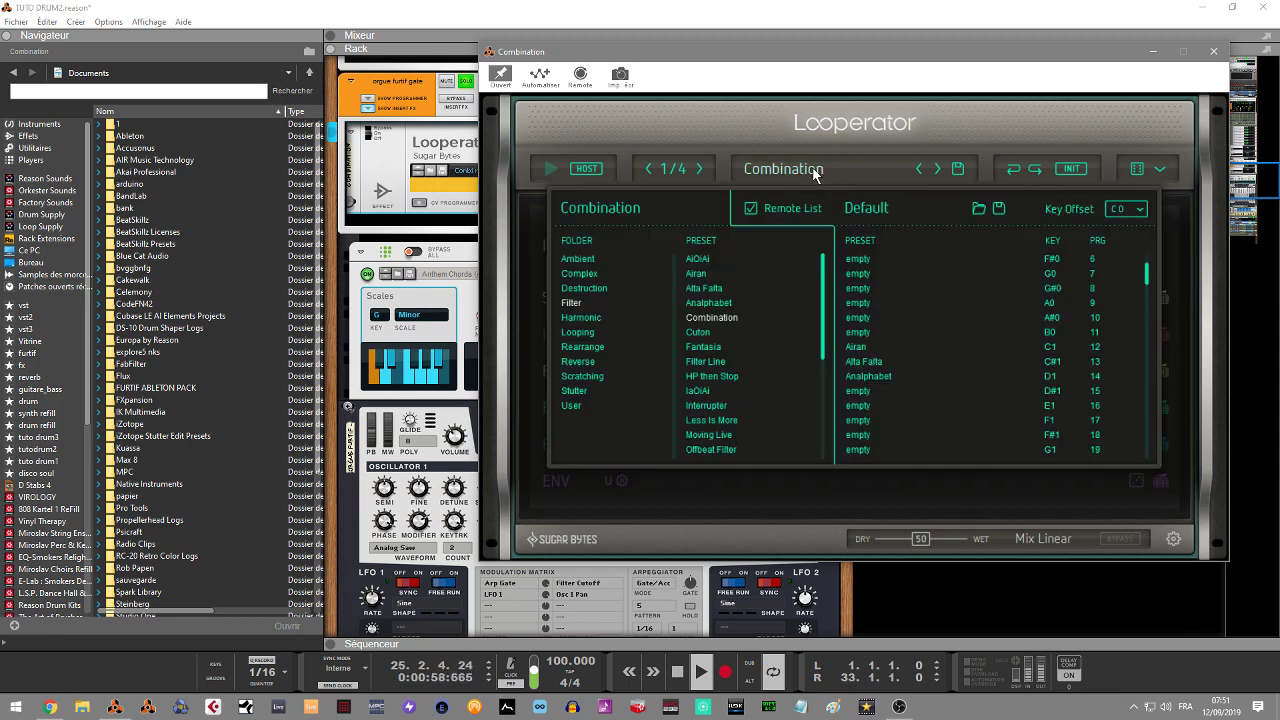
pyautogui.click(697, 333)
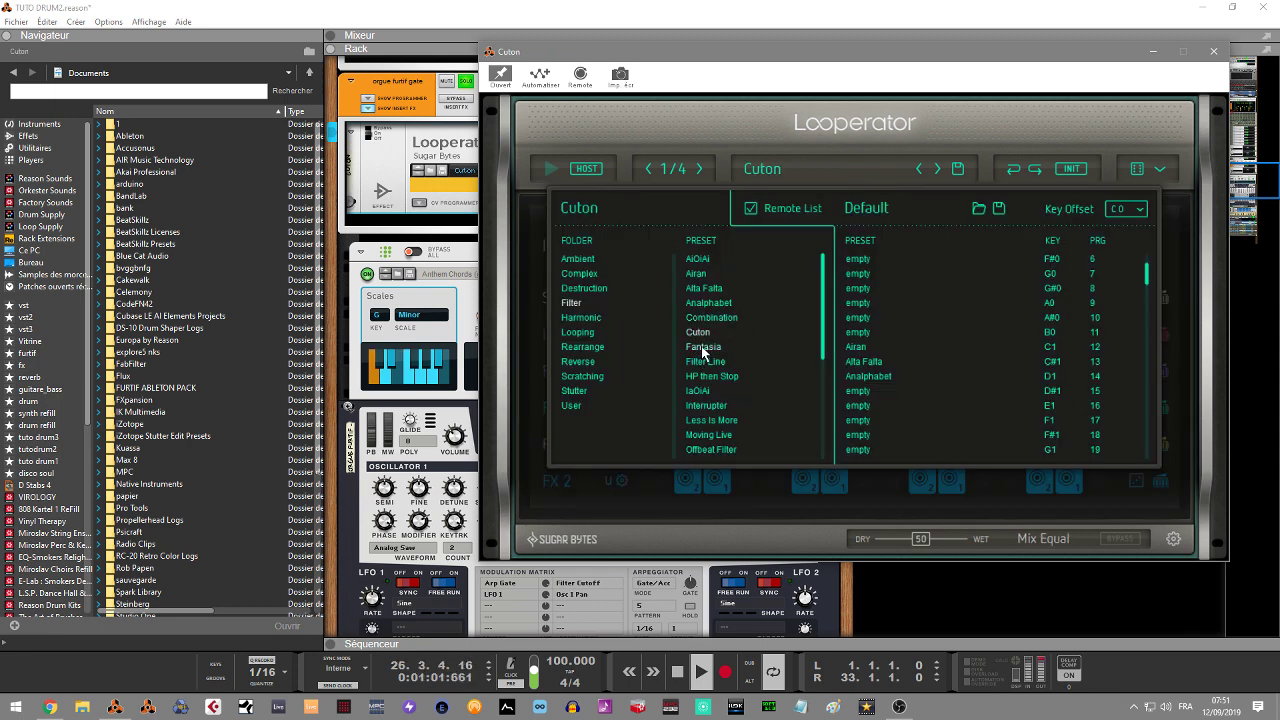
pyautogui.click(703, 347)
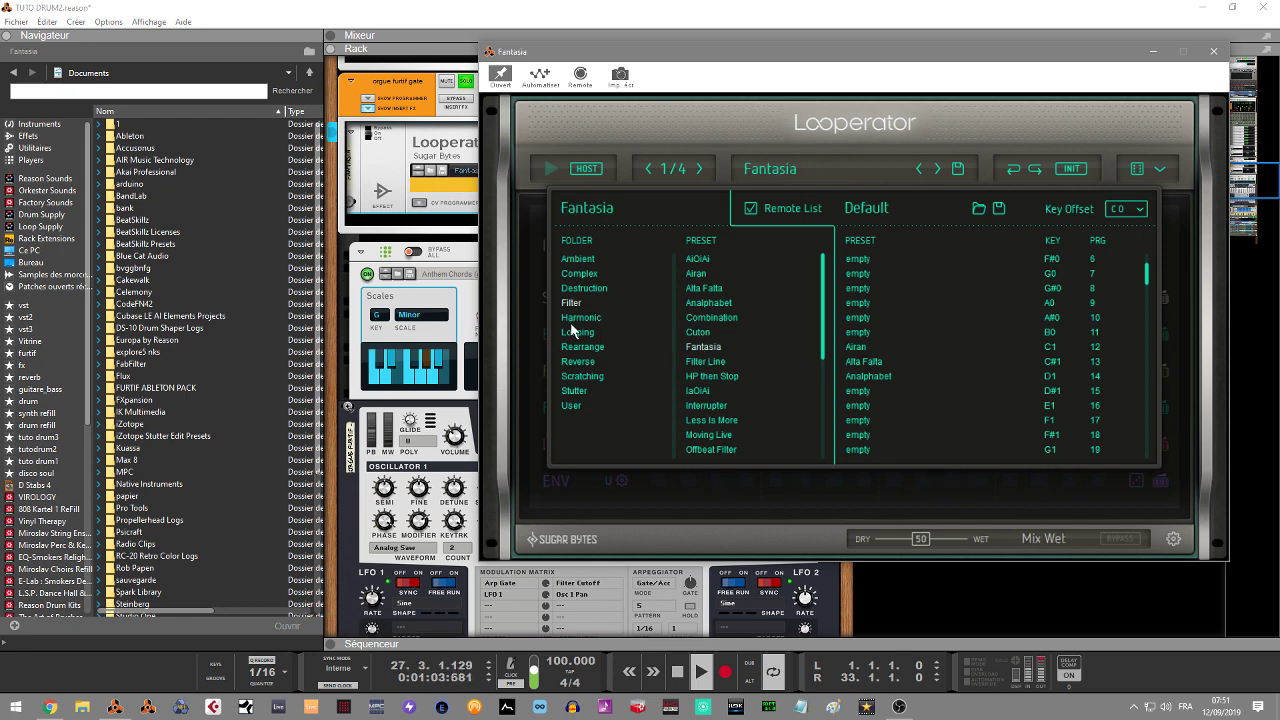
# Step: Audition the Rearrange presets BGCP3 and Blind Data on the playing organ
pyautogui.click(581, 347)
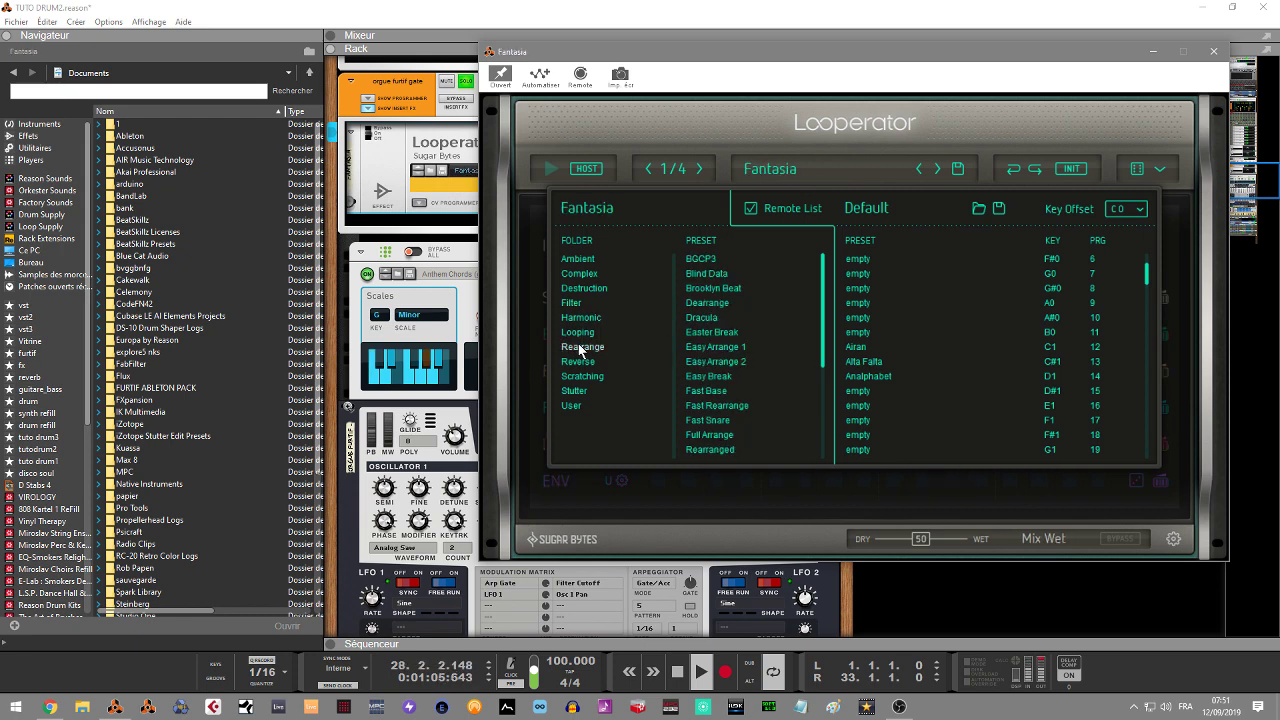
pyautogui.click(702, 260)
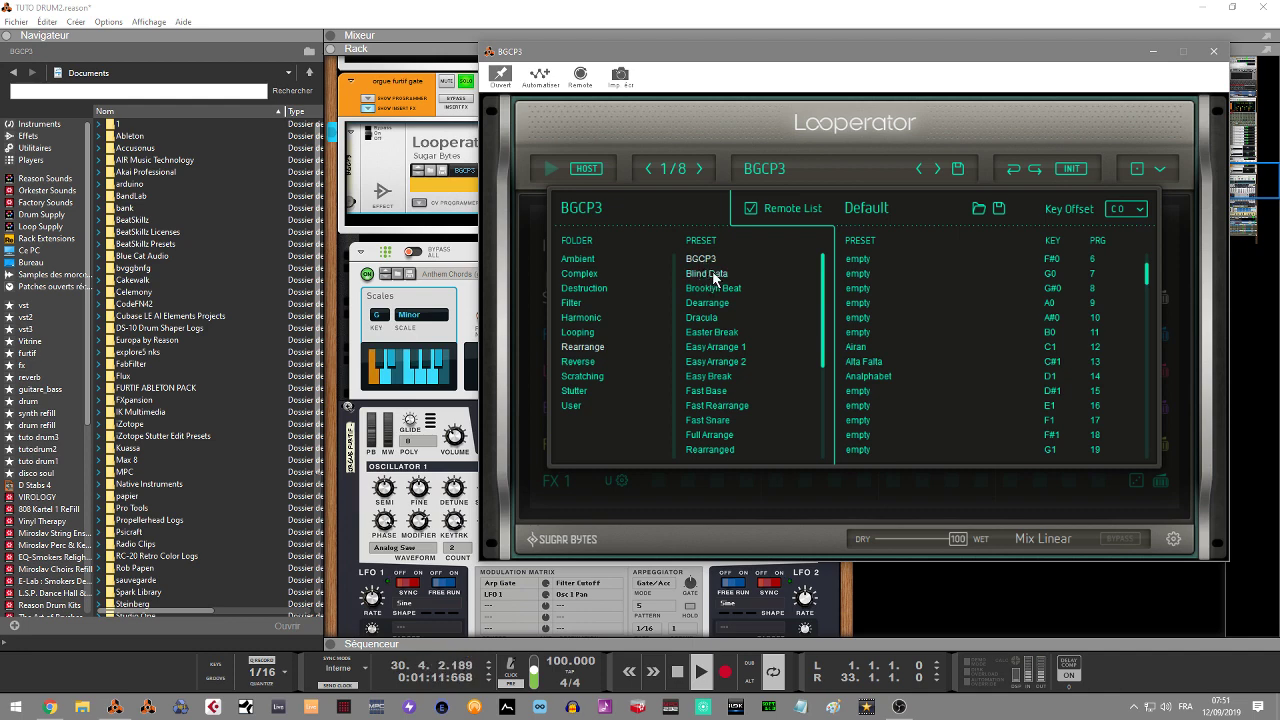
pyautogui.click(712, 272)
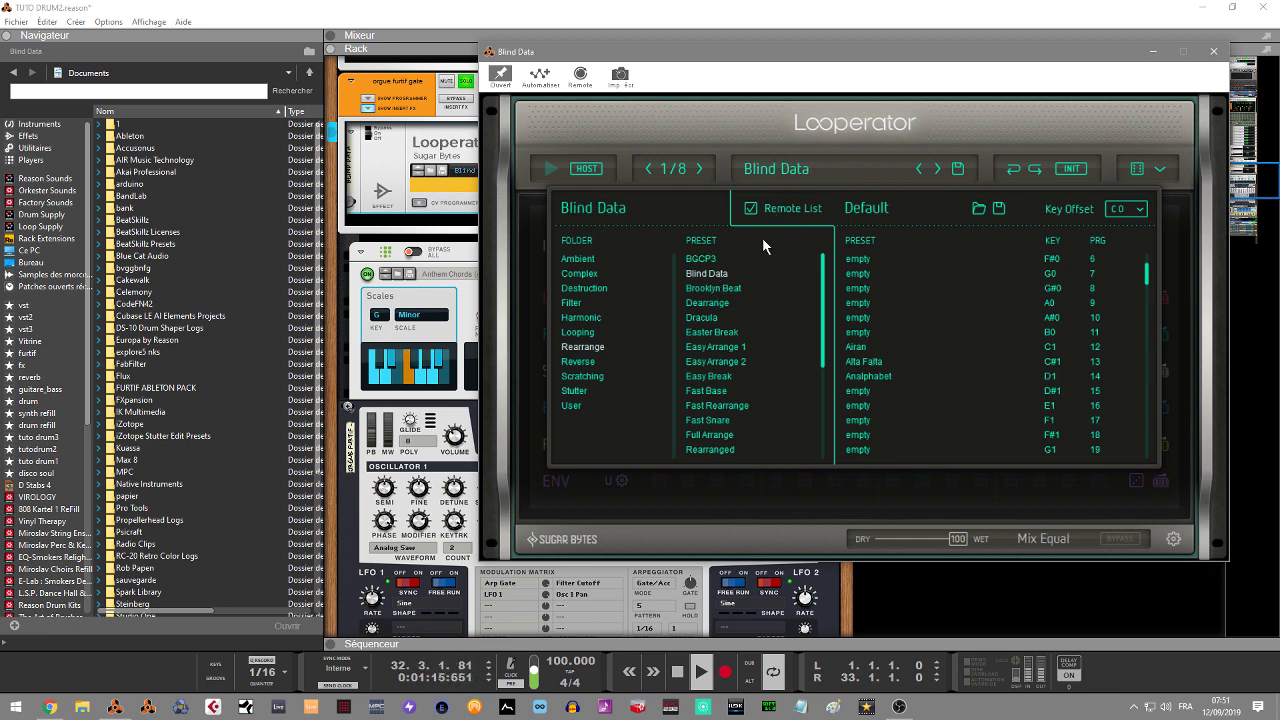
# Step: Load the Rearrange preset Brooklyn Beat, assign it to key D#1 in the remote list, and audition its pattern
pyautogui.click(714, 289)
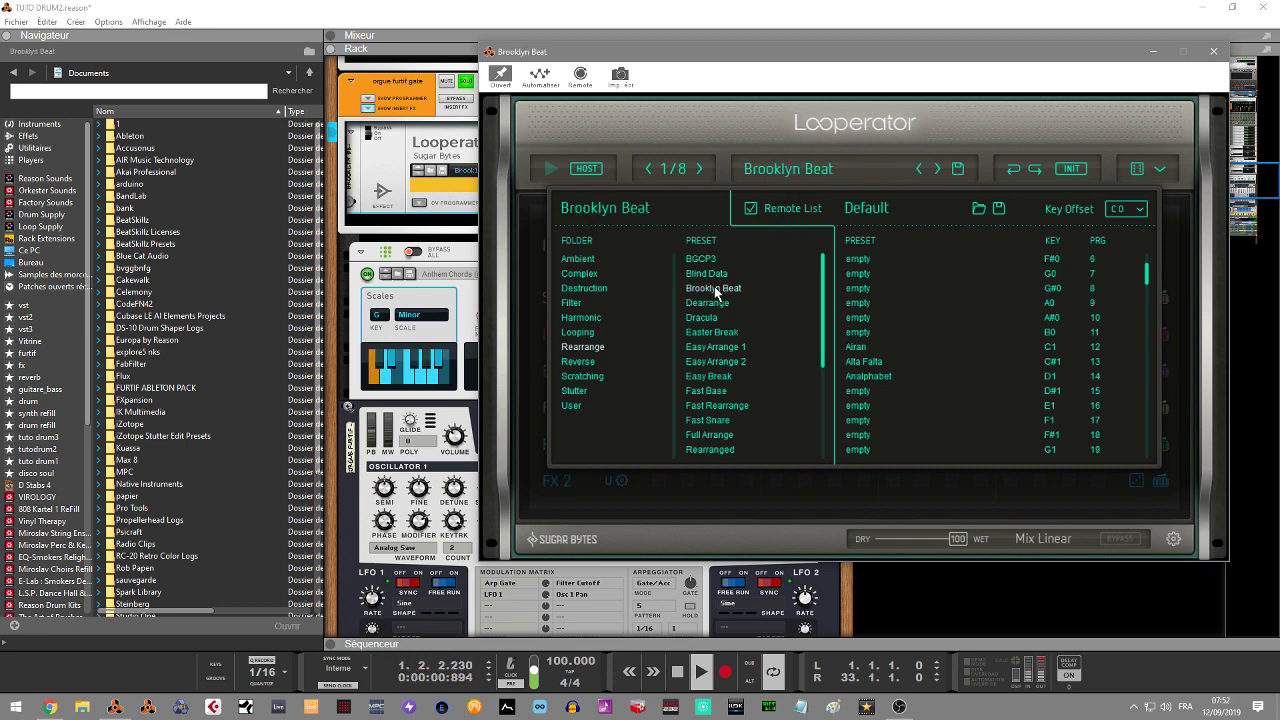
pyautogui.moveTo(714, 290); pyautogui.dragTo(861, 392)
pyautogui.click(812, 165)
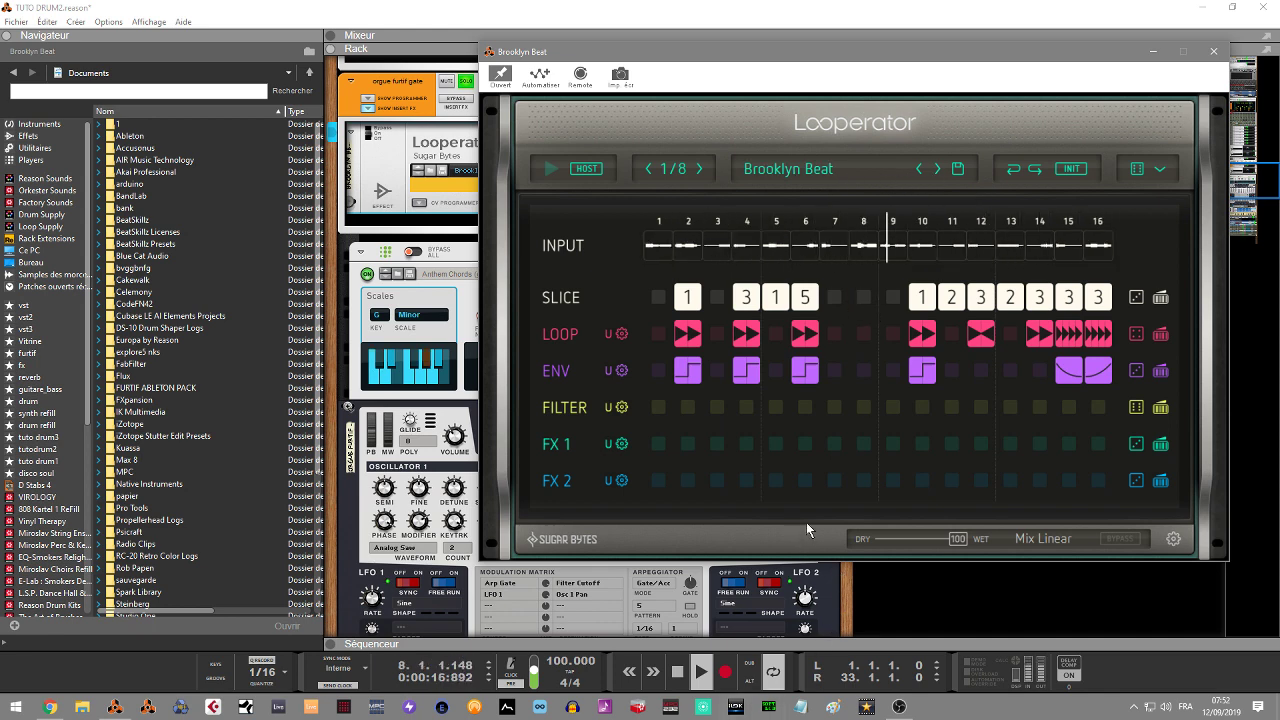
pyautogui.press('space')
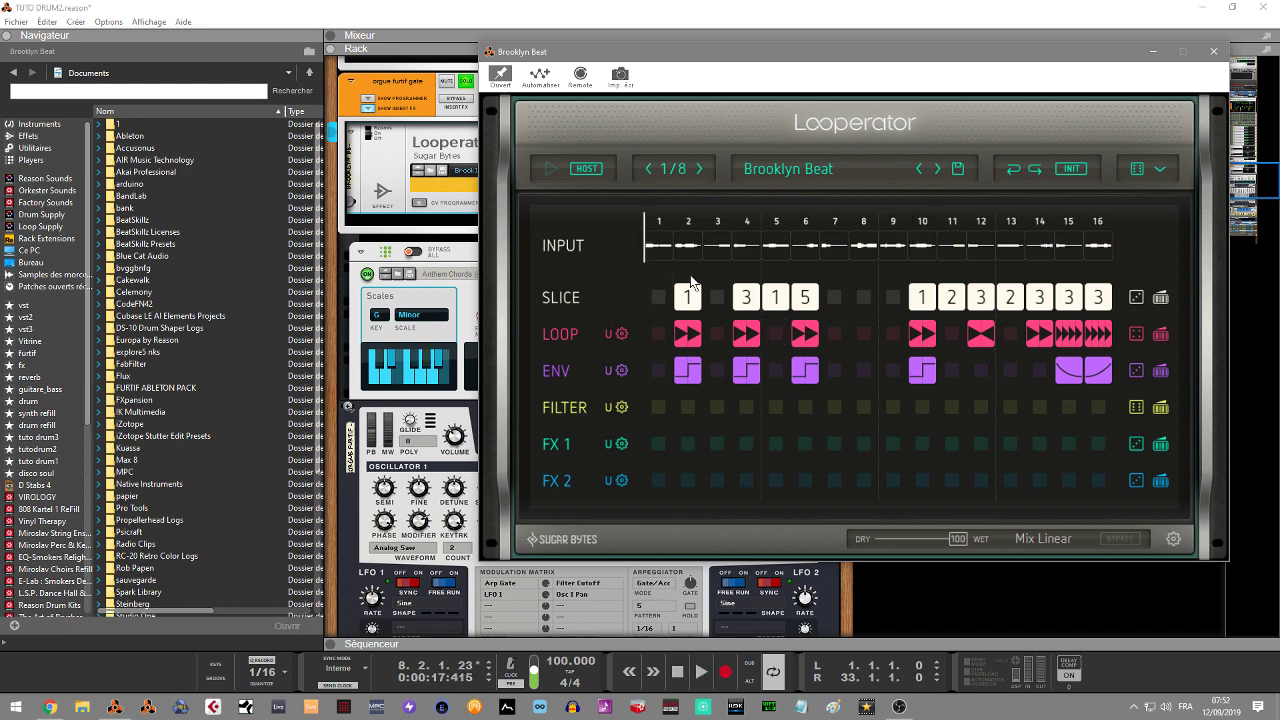
# Step: Turn off host sync in the organ's Looperator and create a sequencer track for the device
pyautogui.click(792, 175)
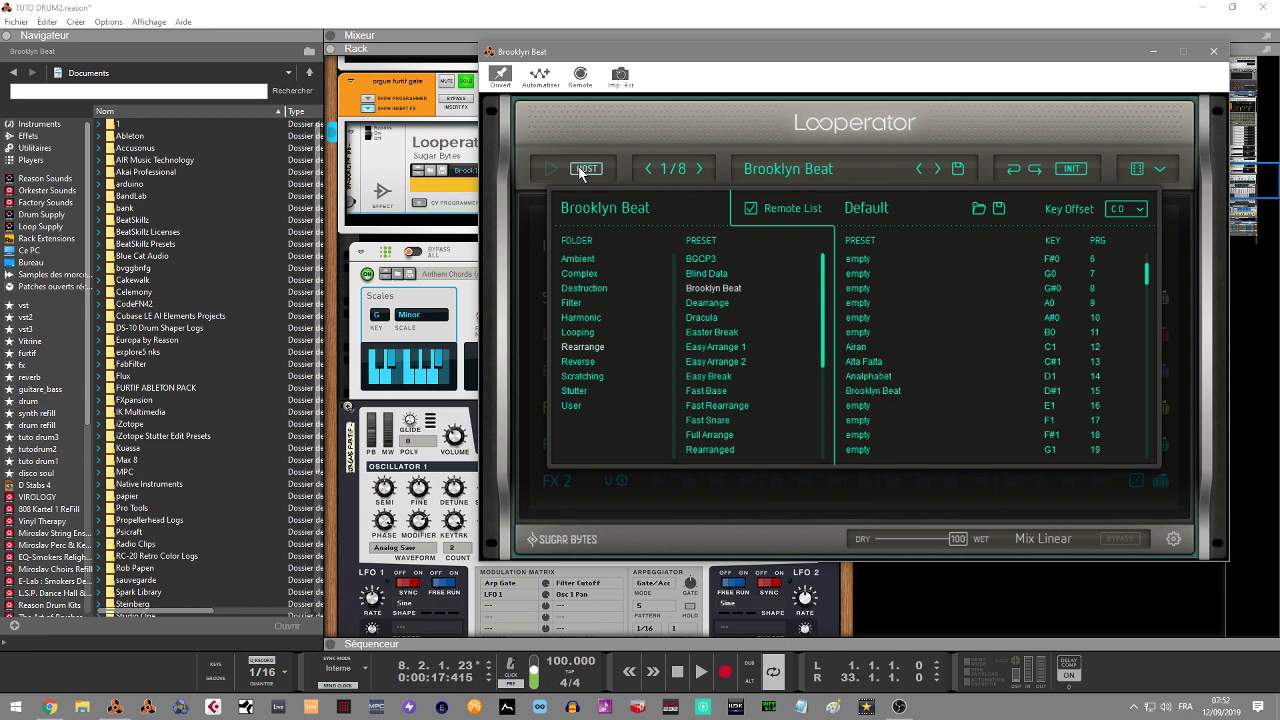
pyautogui.click(419, 150)
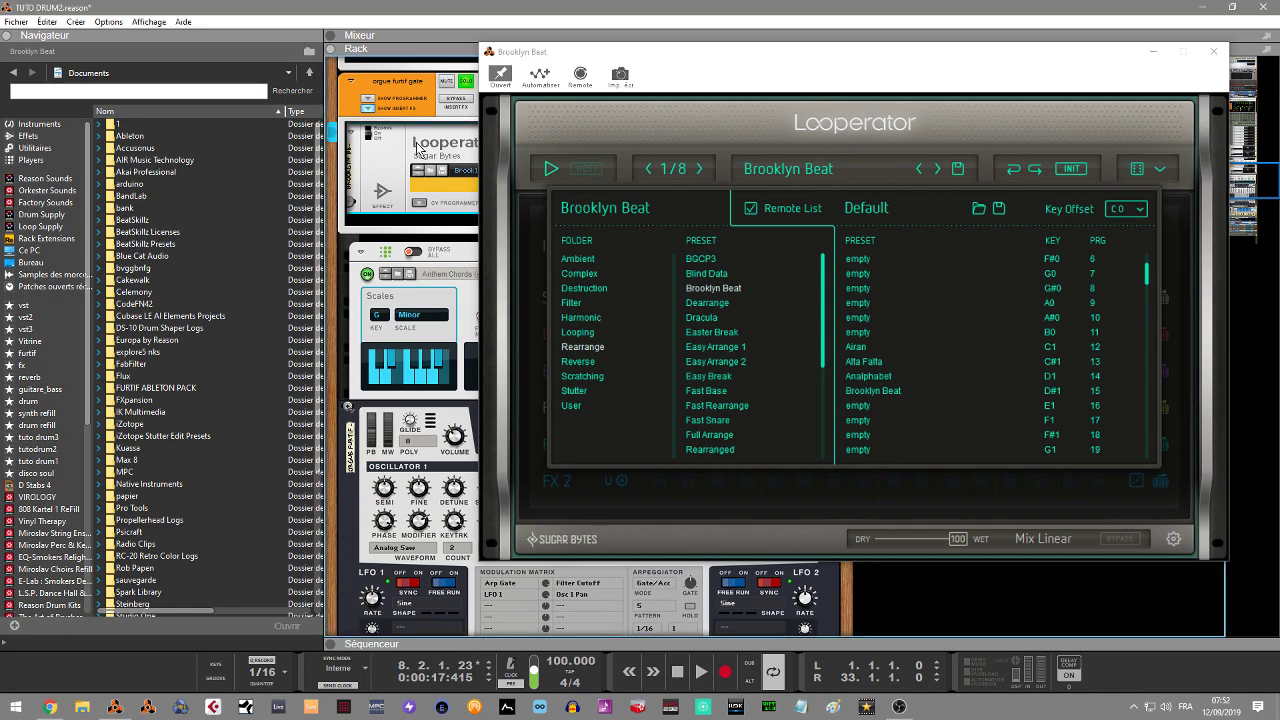
pyautogui.click(1213, 51)
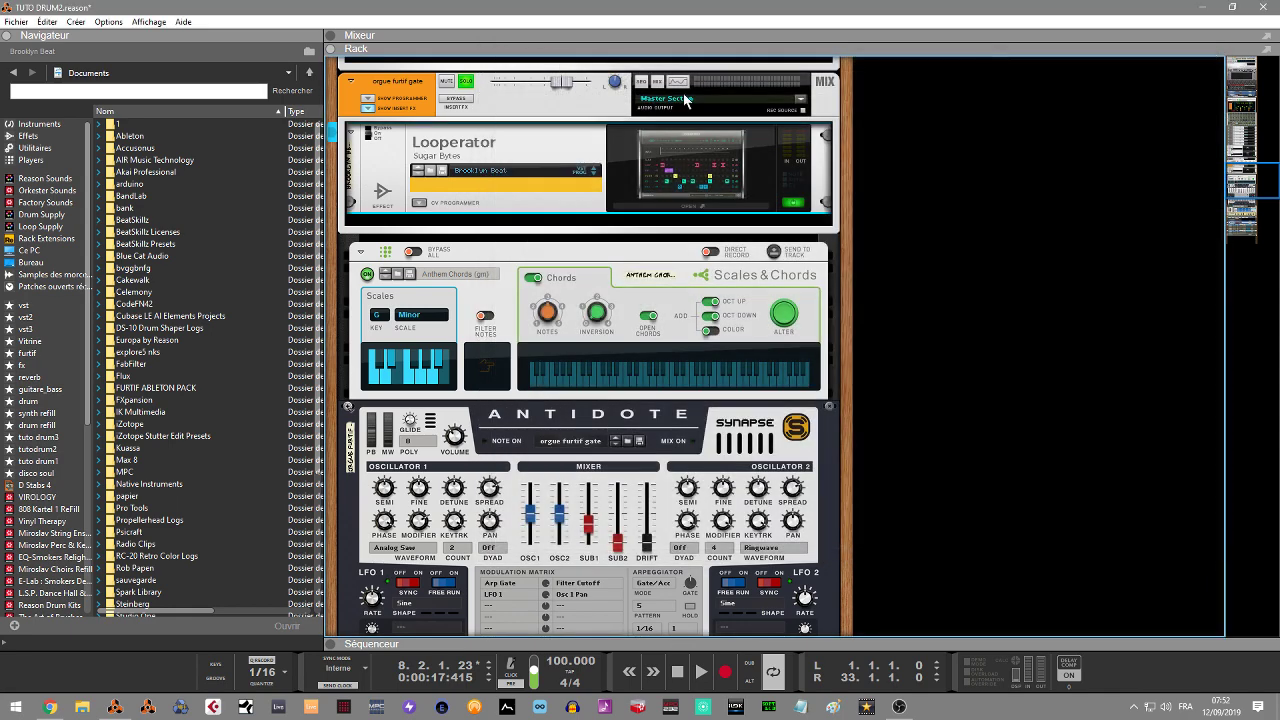
pyautogui.rightClick(518, 150)
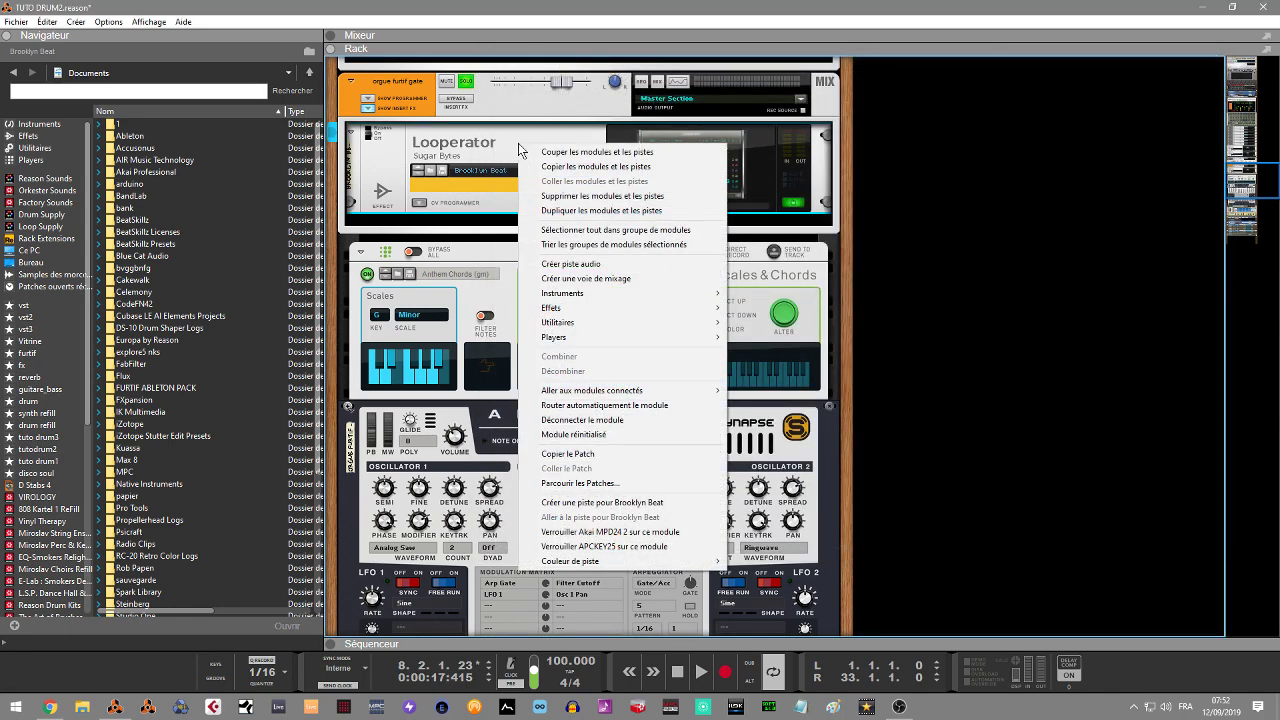
pyautogui.click(580, 505)
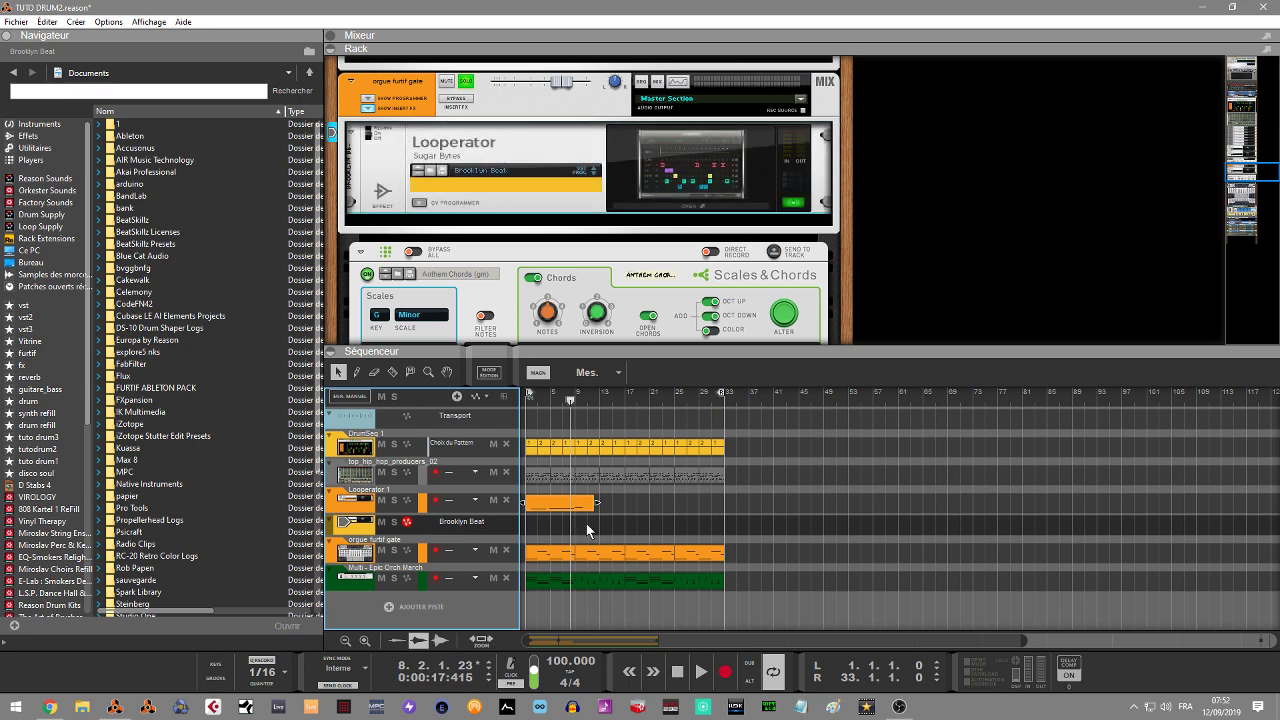
# Step: Delete the recorded clip from the Looperator 1 track and play the song through the organ's Looperator
pyautogui.click(564, 505)
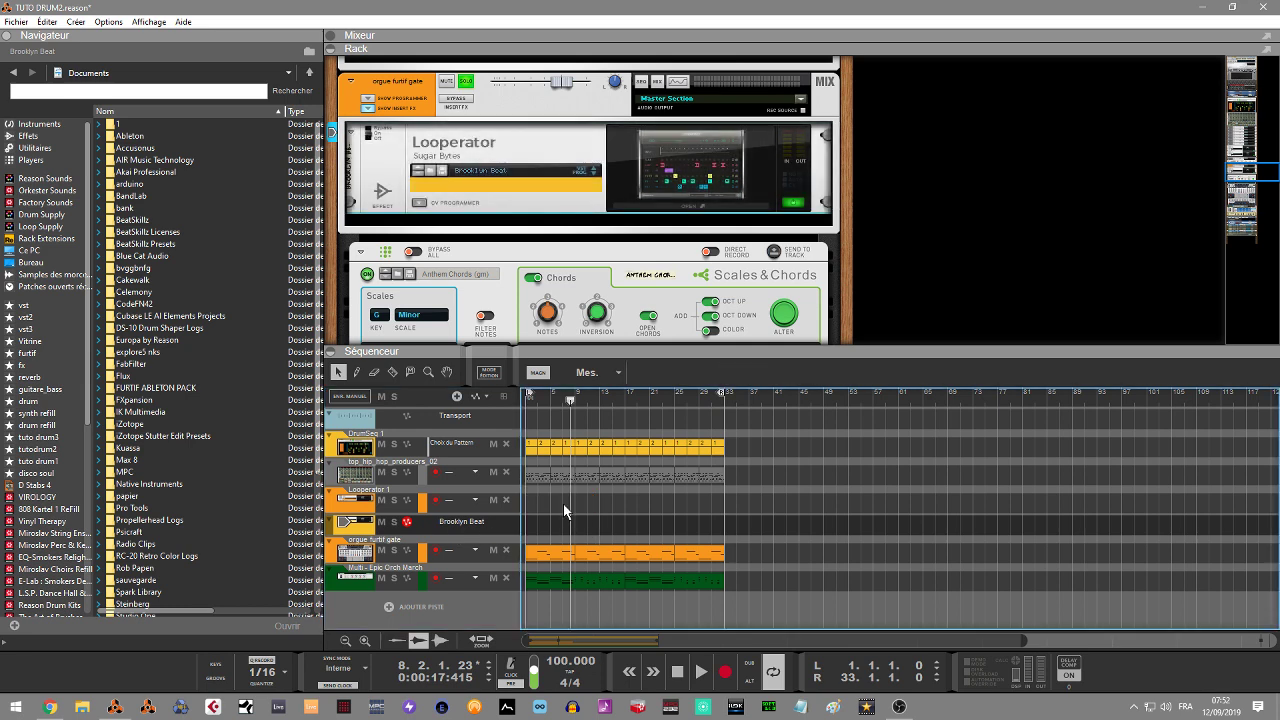
pyautogui.press('space')
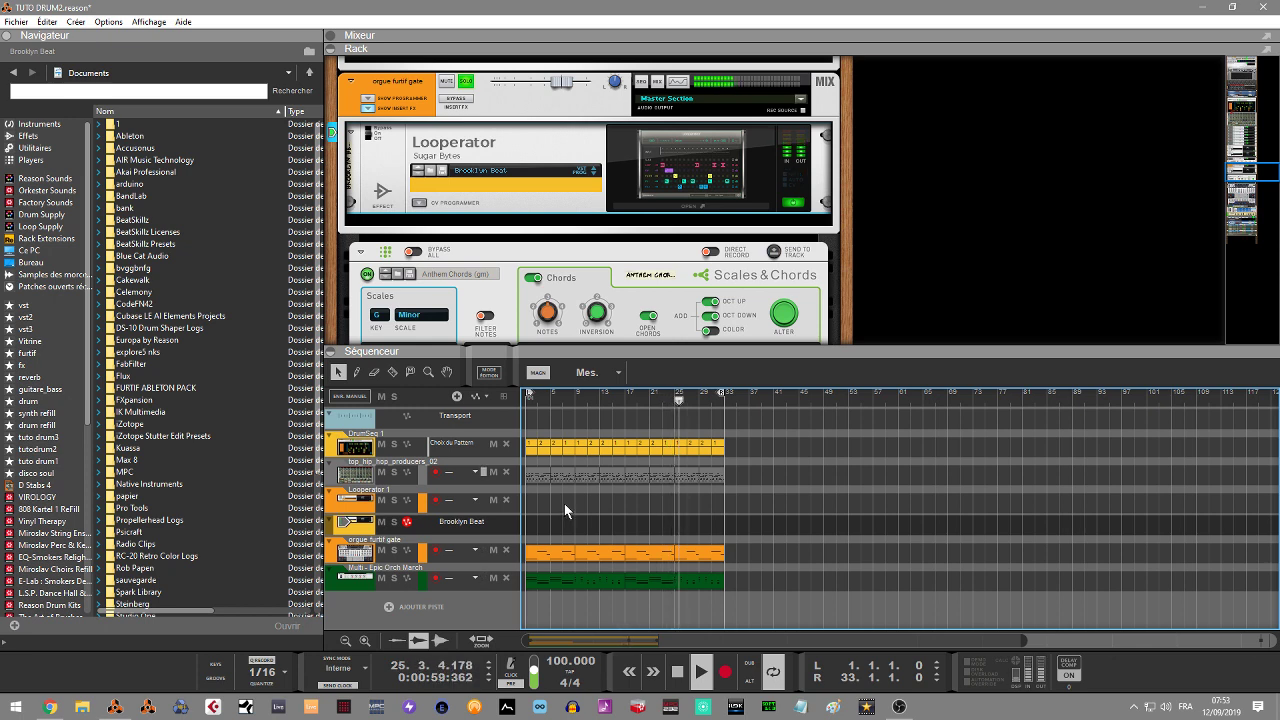
pyautogui.click(677, 671)
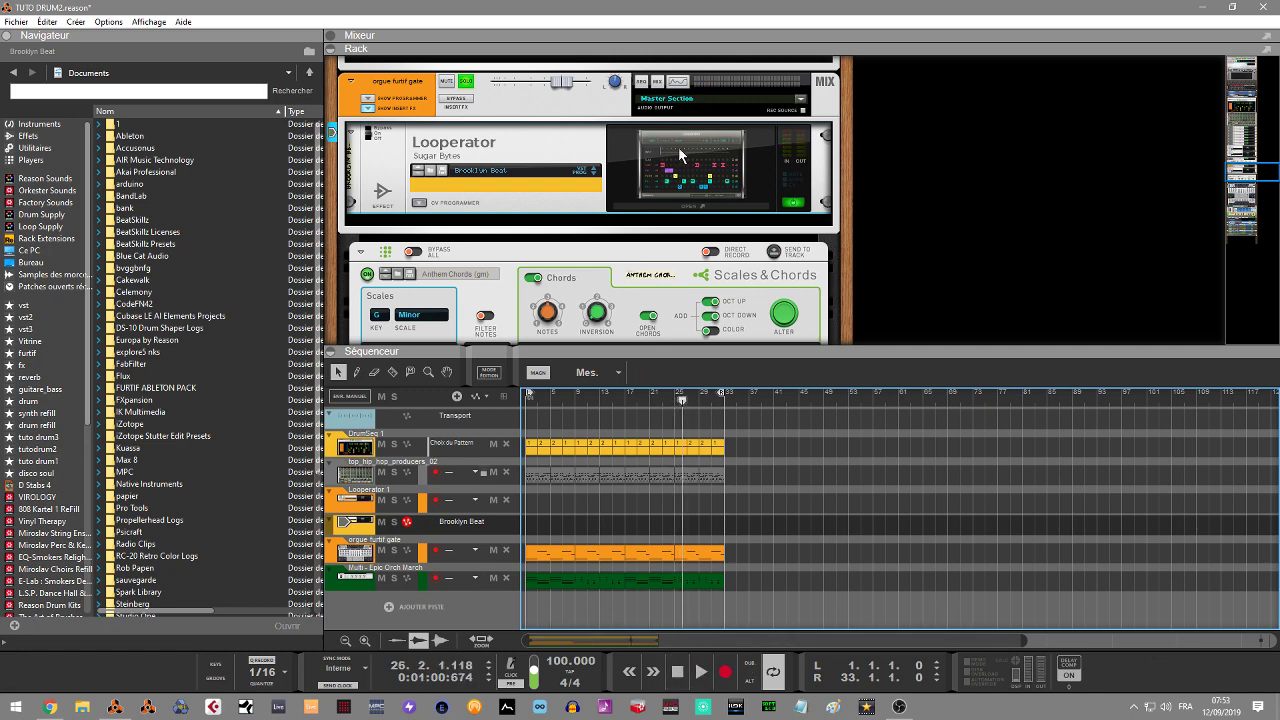
# Step: Open the organ's Looperator and clear its whole step pattern with the Init function
pyautogui.click(672, 210)
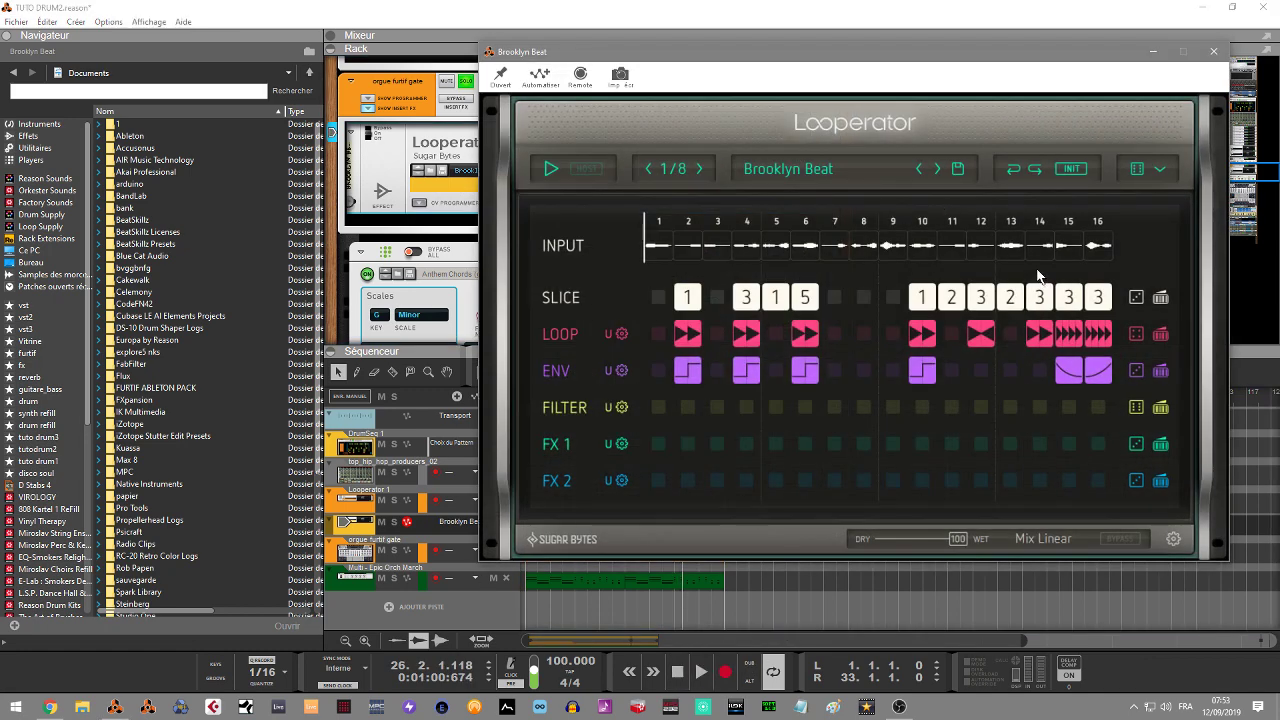
pyautogui.click(1085, 170)
pyautogui.click(1076, 204)
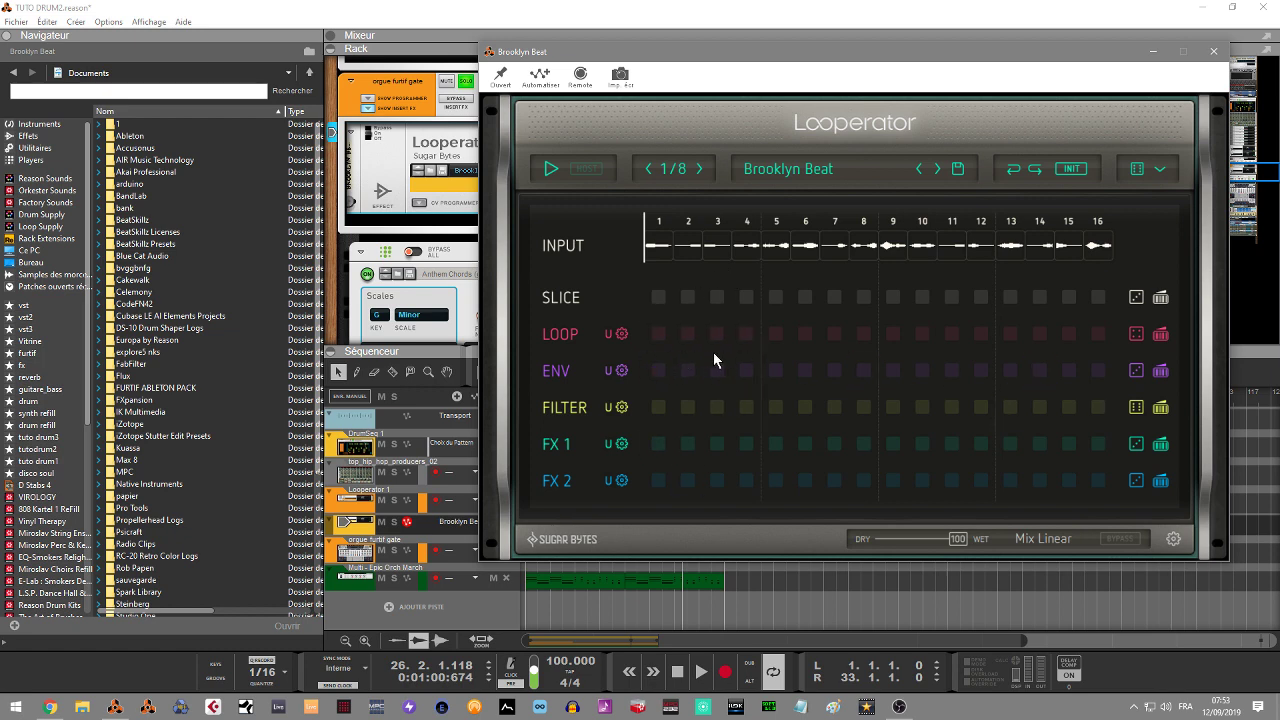
# Step: Place the four-arrow loop effect on step 5 of the LOOP row and view the envelope shapes offered for step 9
pyautogui.click(659, 336)
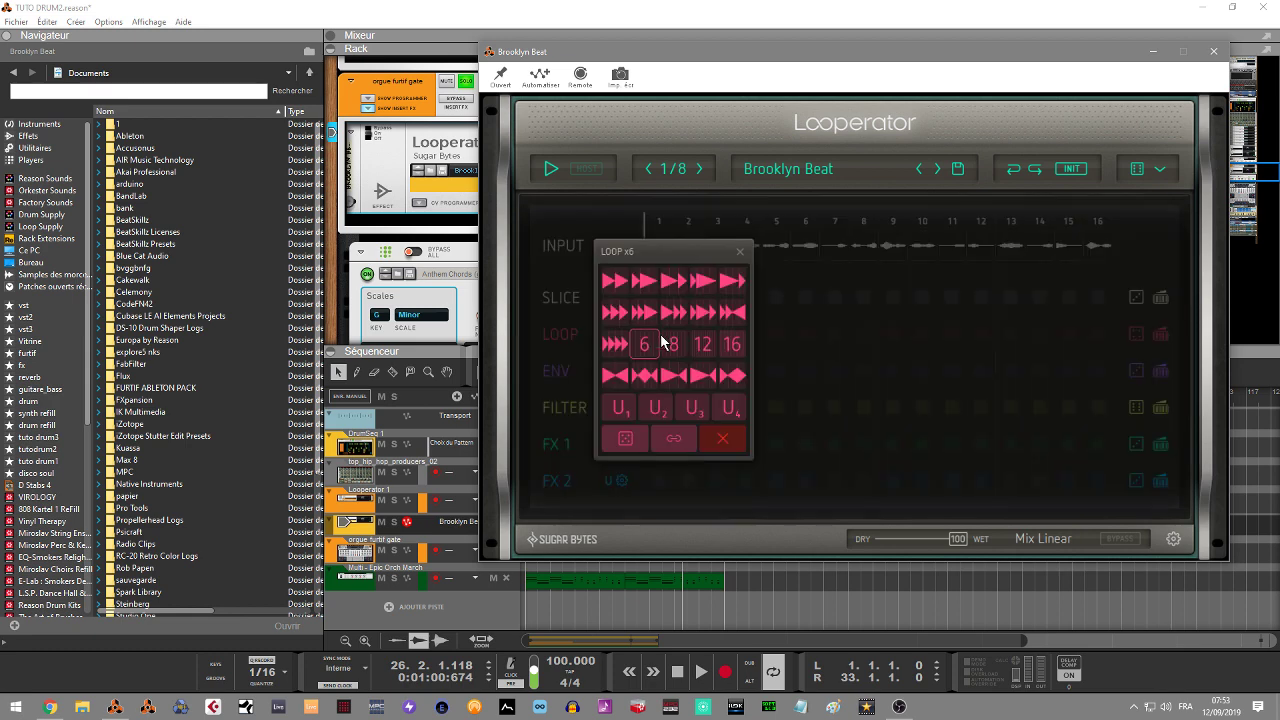
pyautogui.click(826, 276)
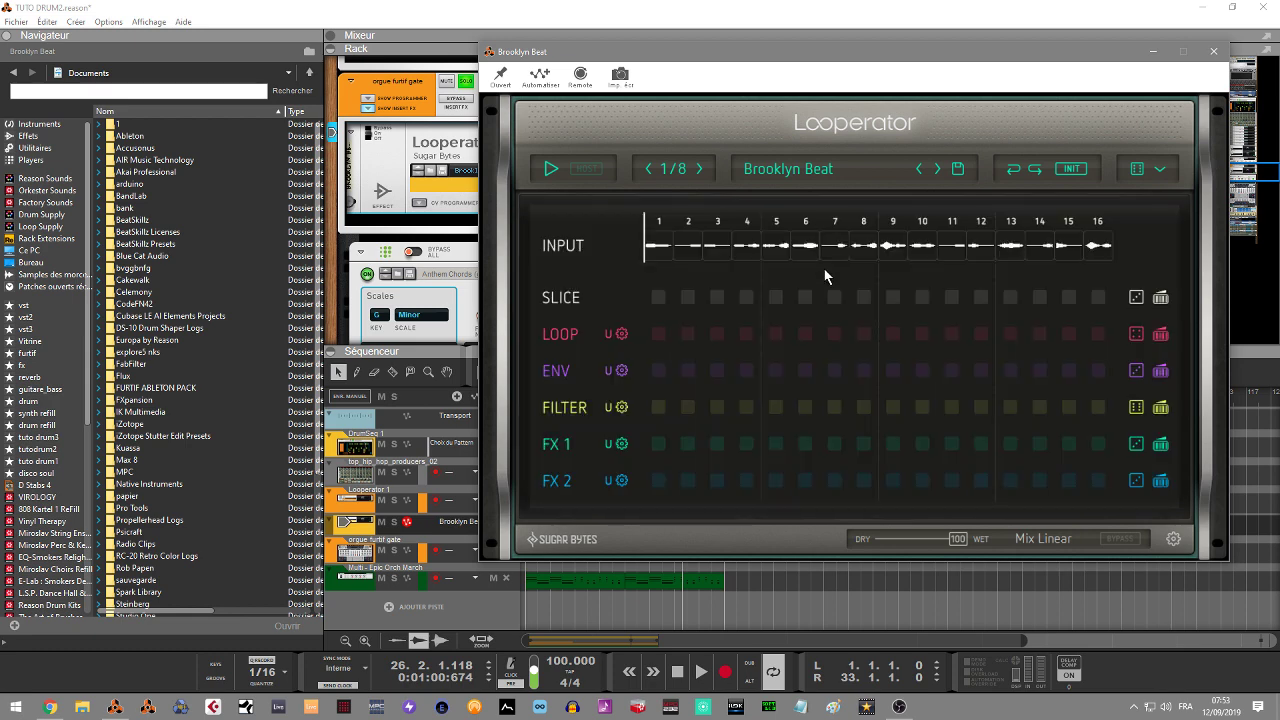
pyautogui.click(778, 336)
pyautogui.click(737, 344)
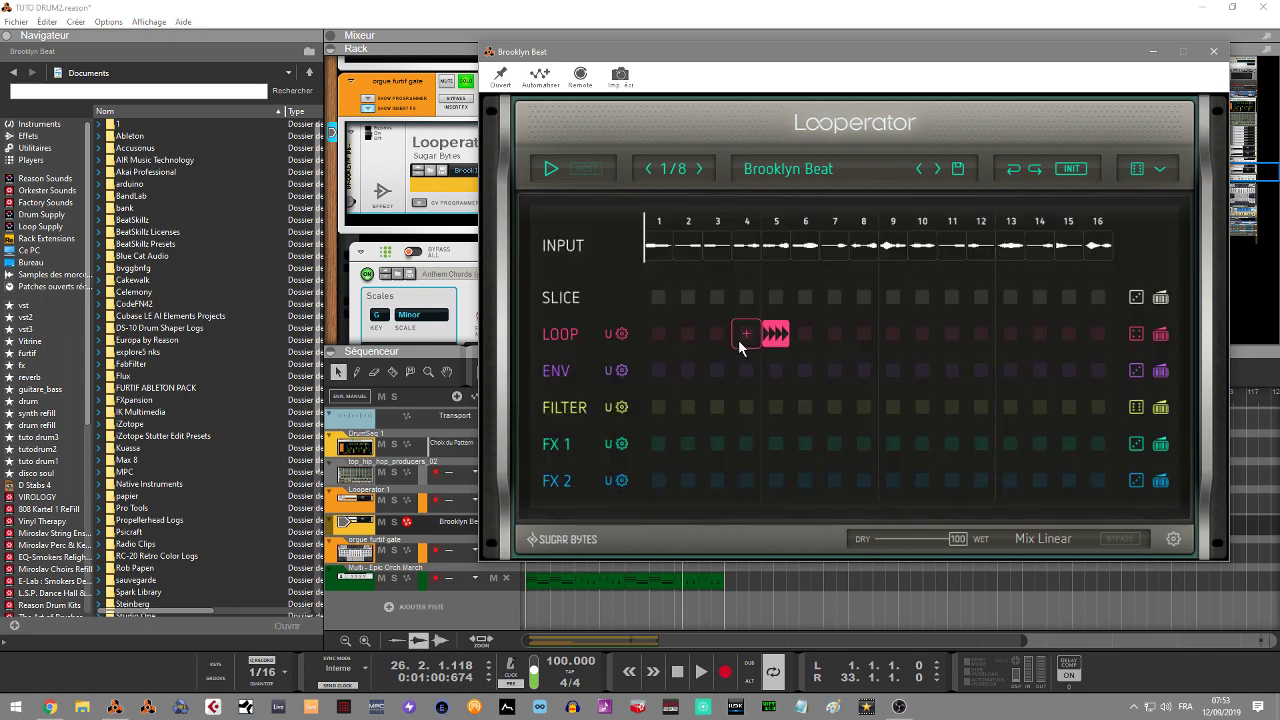
pyautogui.click(892, 372)
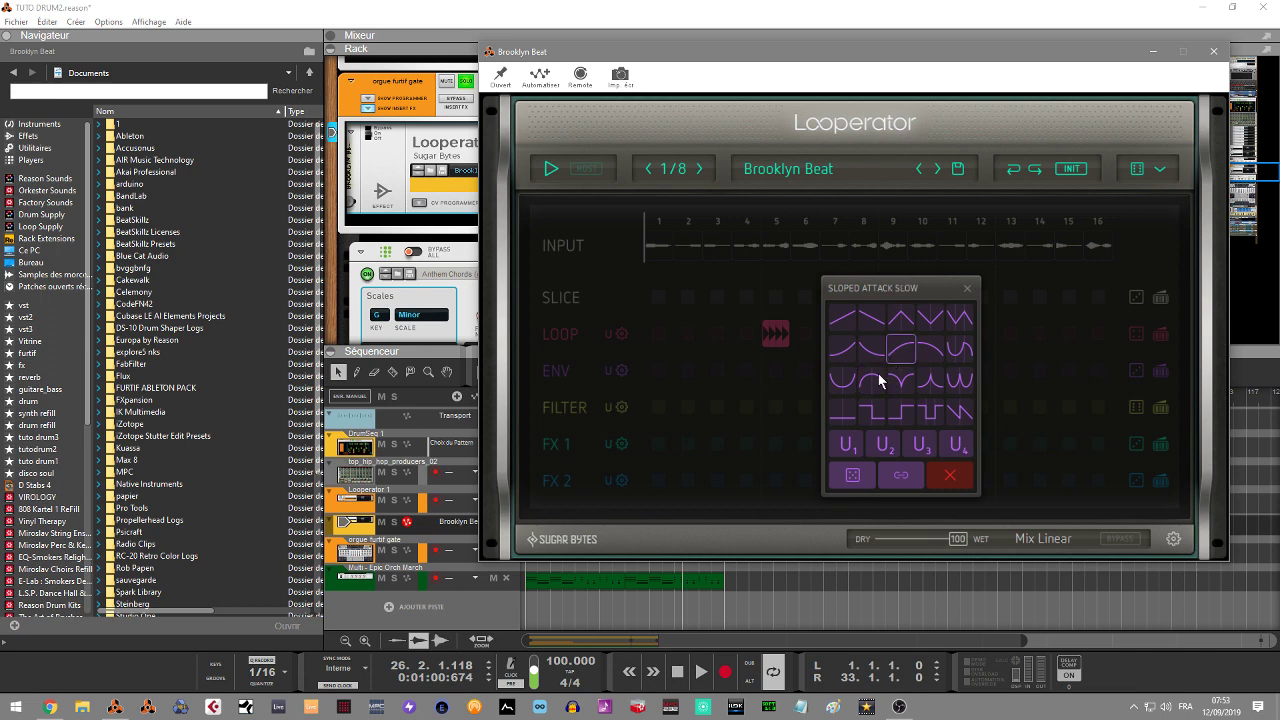
pyautogui.click(970, 262)
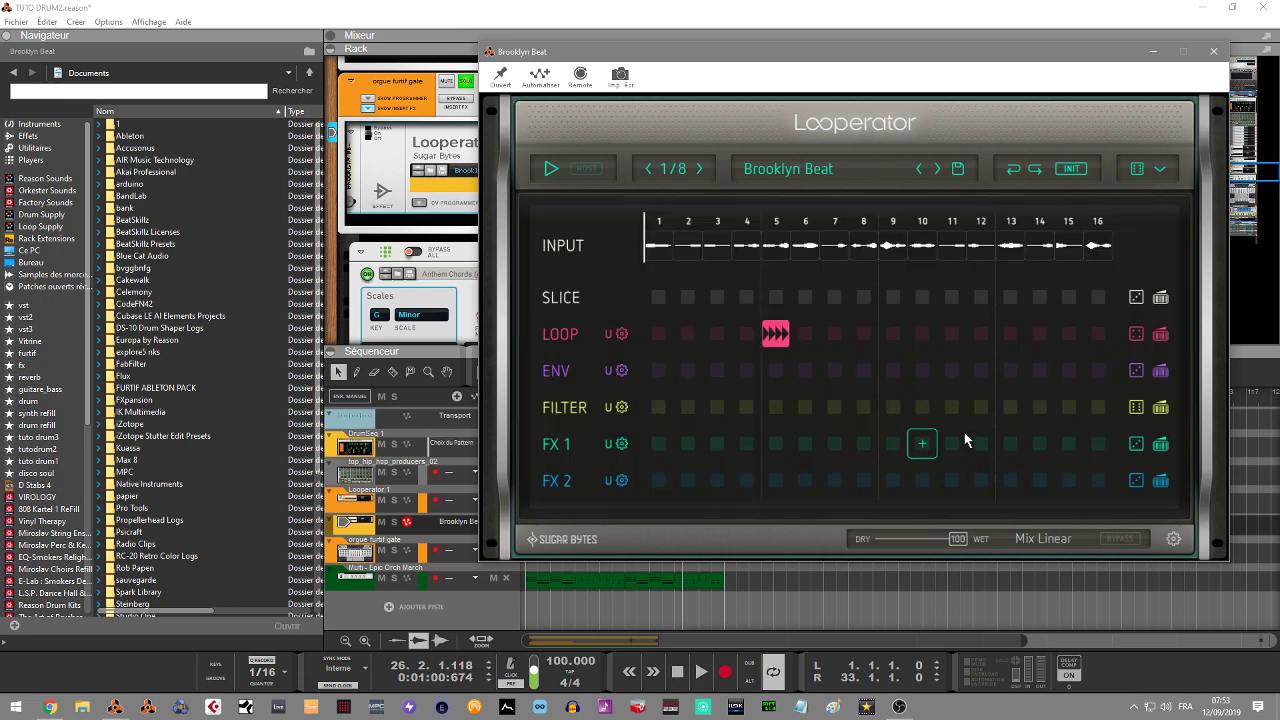
# Step: Place the Tapestop Sloped effect on step 9 of the FX 1 row
pyautogui.click(893, 448)
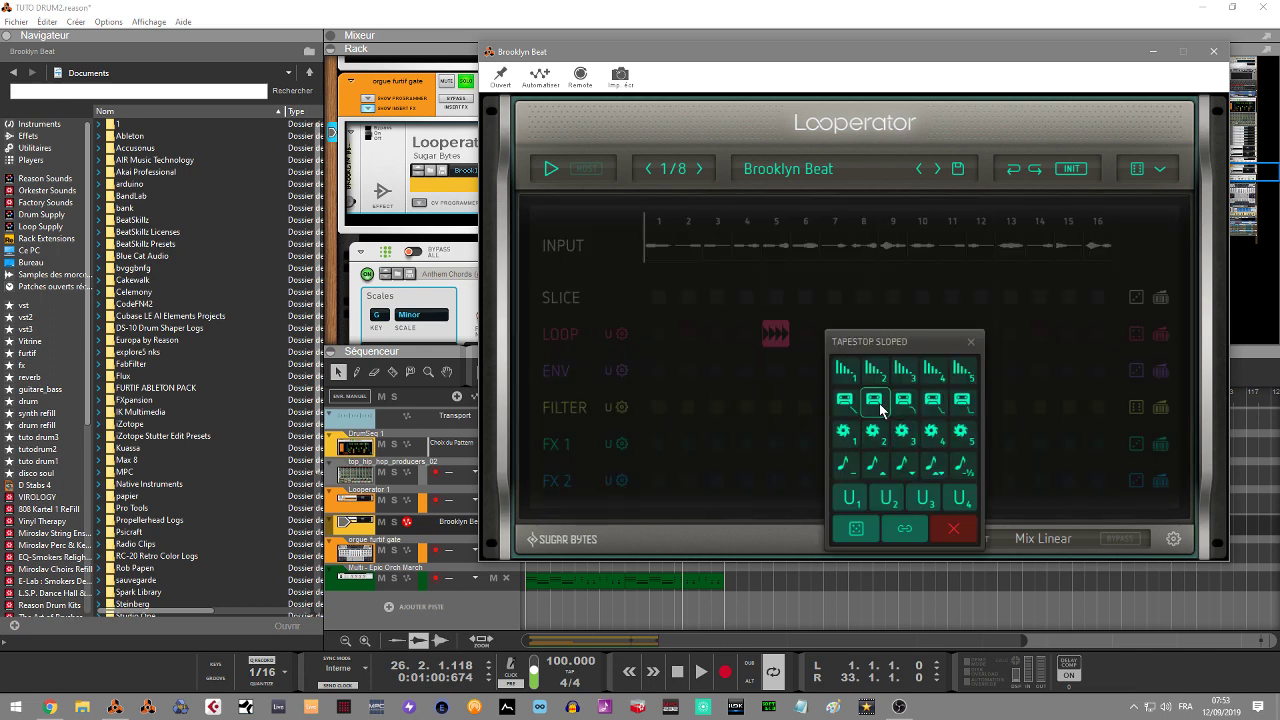
pyautogui.click(876, 408)
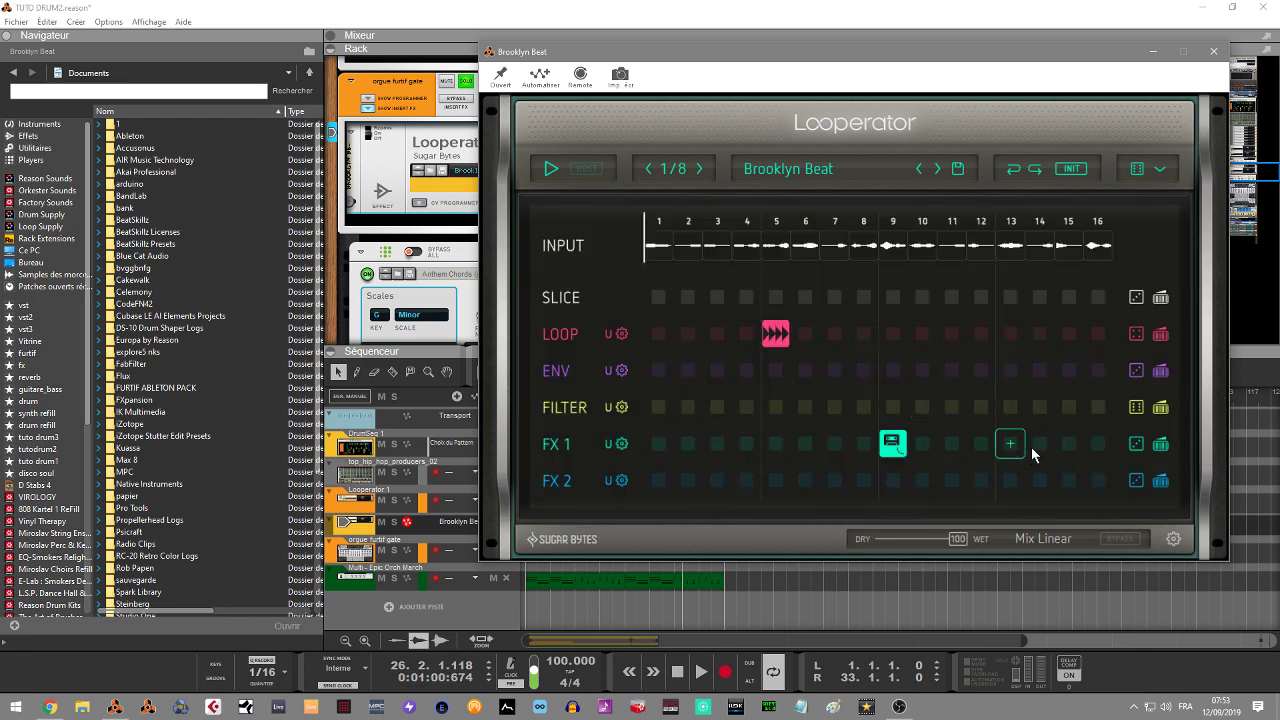
# Step: Spread the tape-stop effect from FX 1 step 9 back to step 3, and clear steps 4 to 8
pyautogui.moveTo(900, 450); pyautogui.dragTo(727, 450)
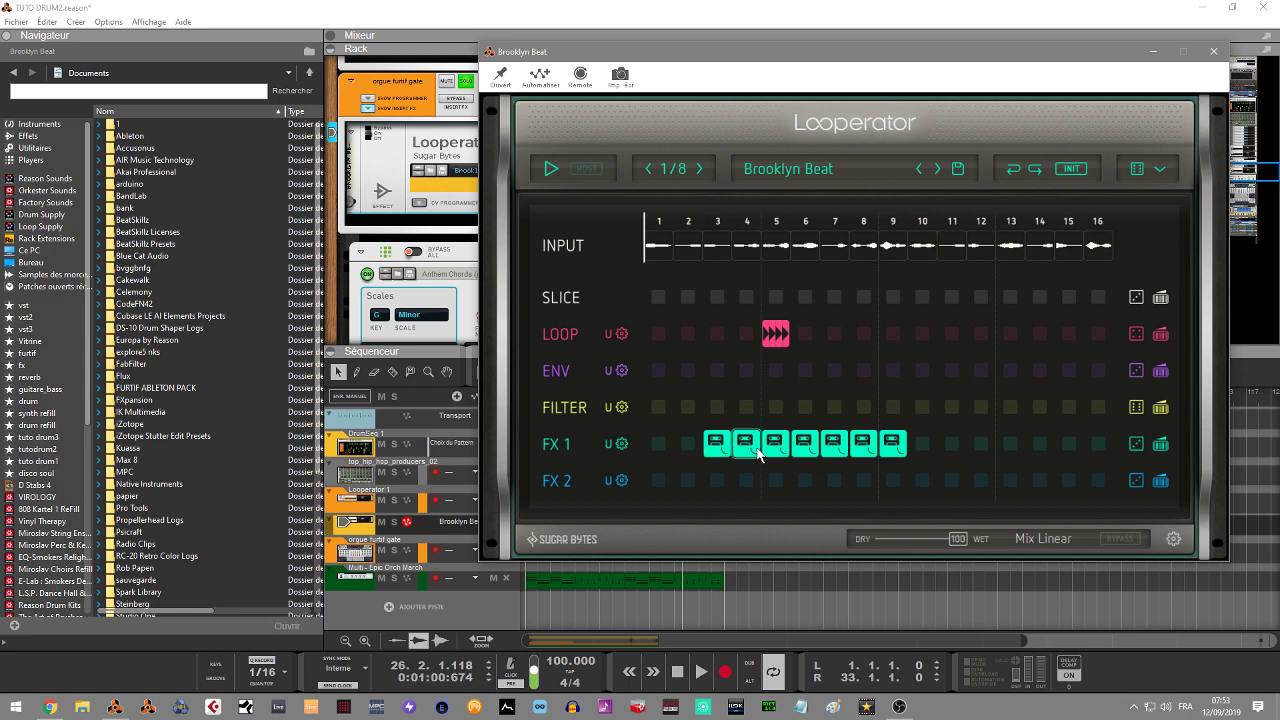
pyautogui.click(746, 446)
pyautogui.click(776, 446)
pyautogui.click(806, 446)
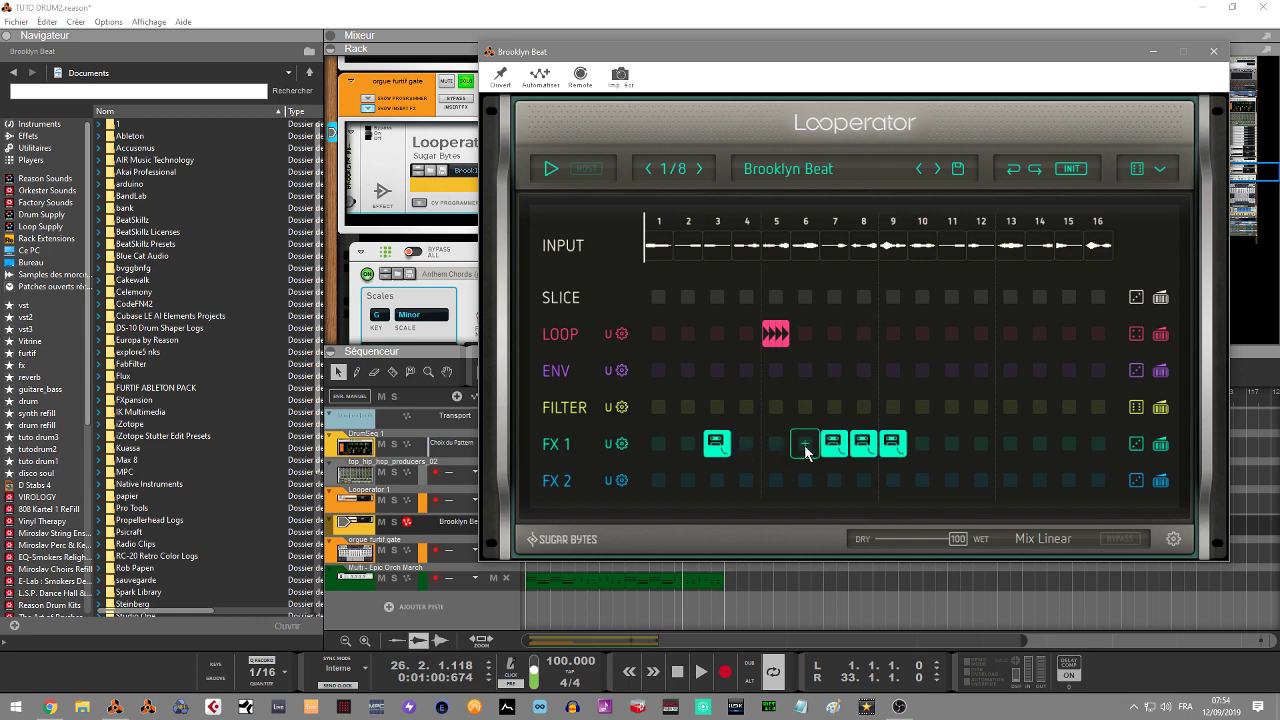
pyautogui.click(835, 446)
pyautogui.rightClick(872, 450)
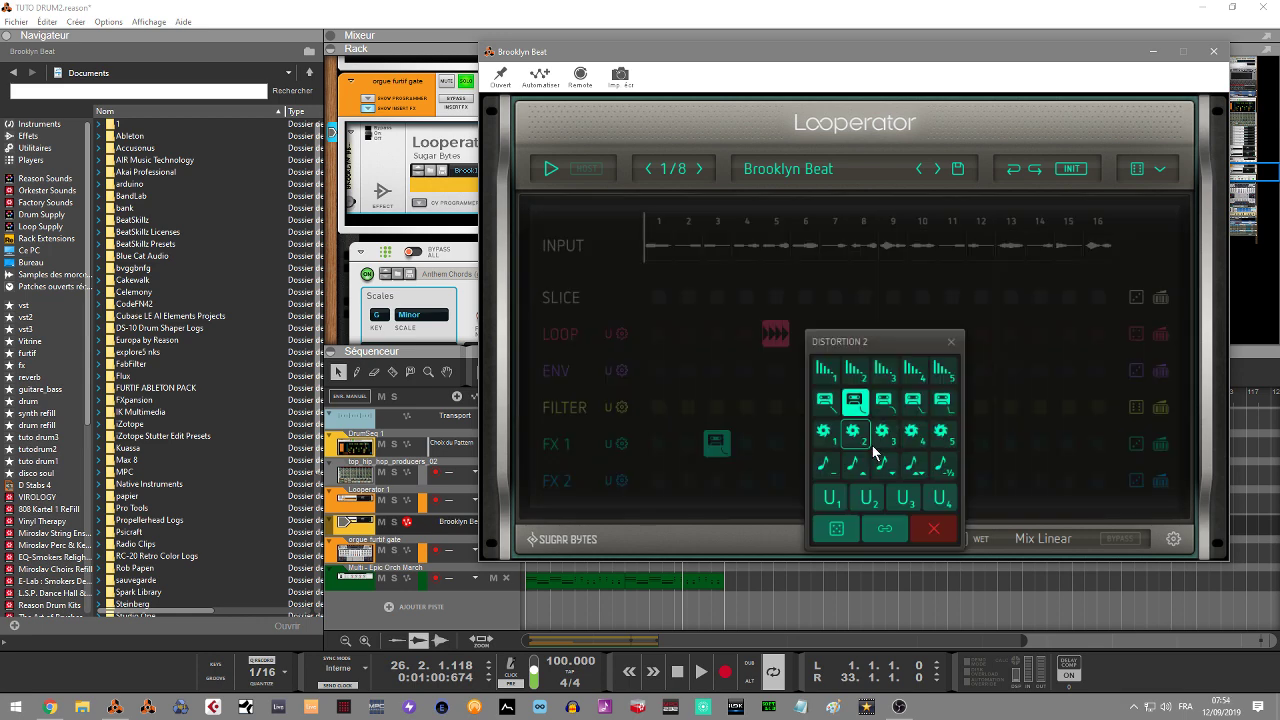
pyautogui.click(782, 425)
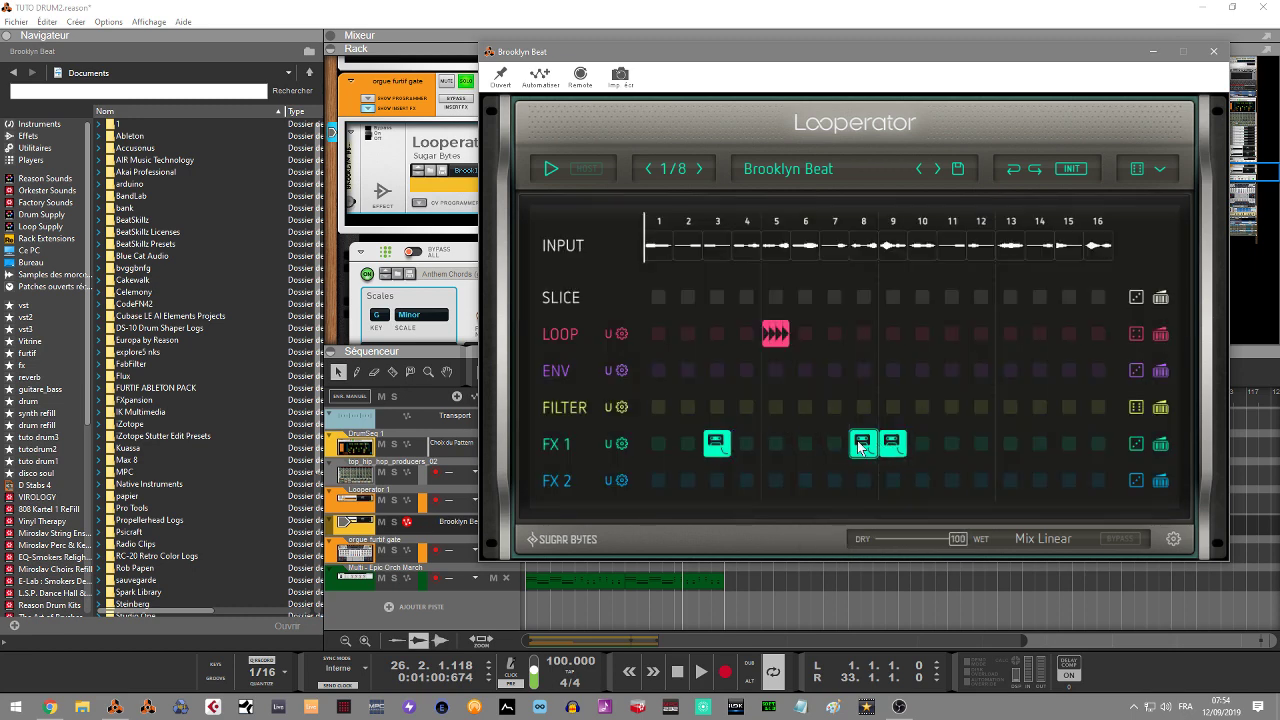
pyautogui.click(864, 446)
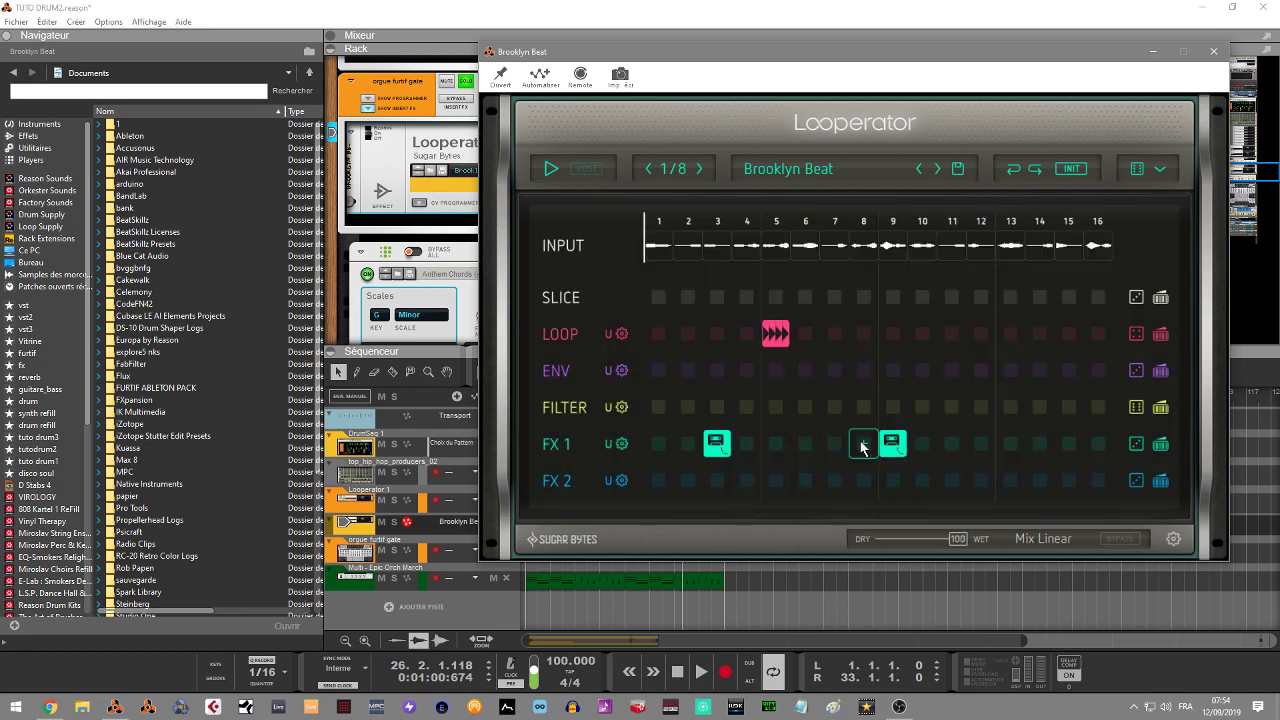
# Step: Place the tape-stop effect on step 4 of the FX 1 row and clear steps 1 to 3
pyautogui.click(750, 450)
pyautogui.moveTo(720, 450); pyautogui.dragTo(665, 448)
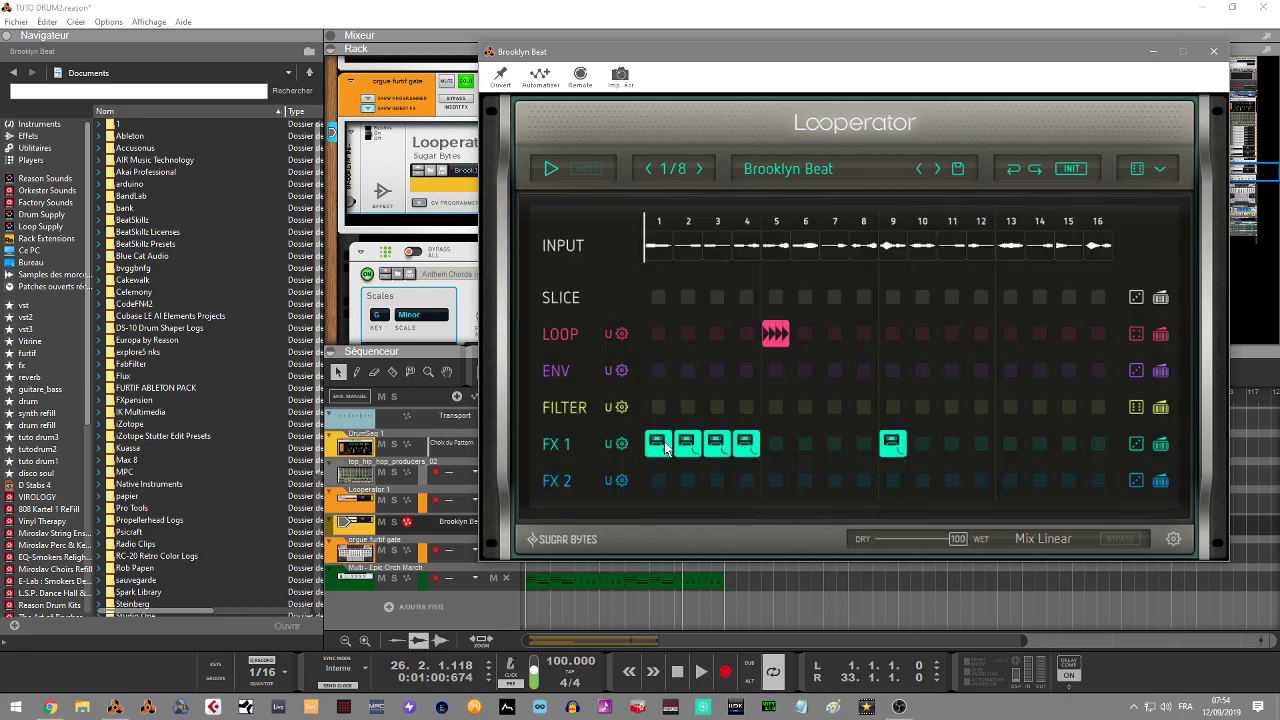
pyautogui.click(660, 450)
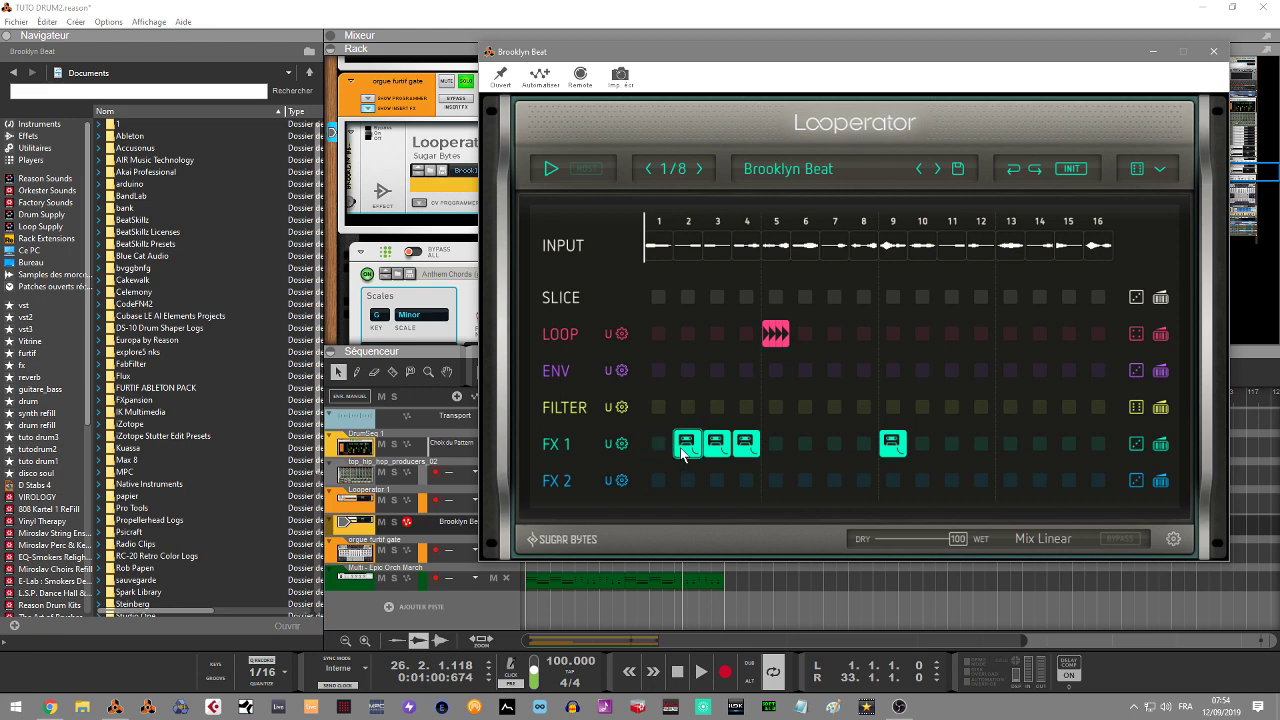
pyautogui.click(688, 449)
pyautogui.click(714, 446)
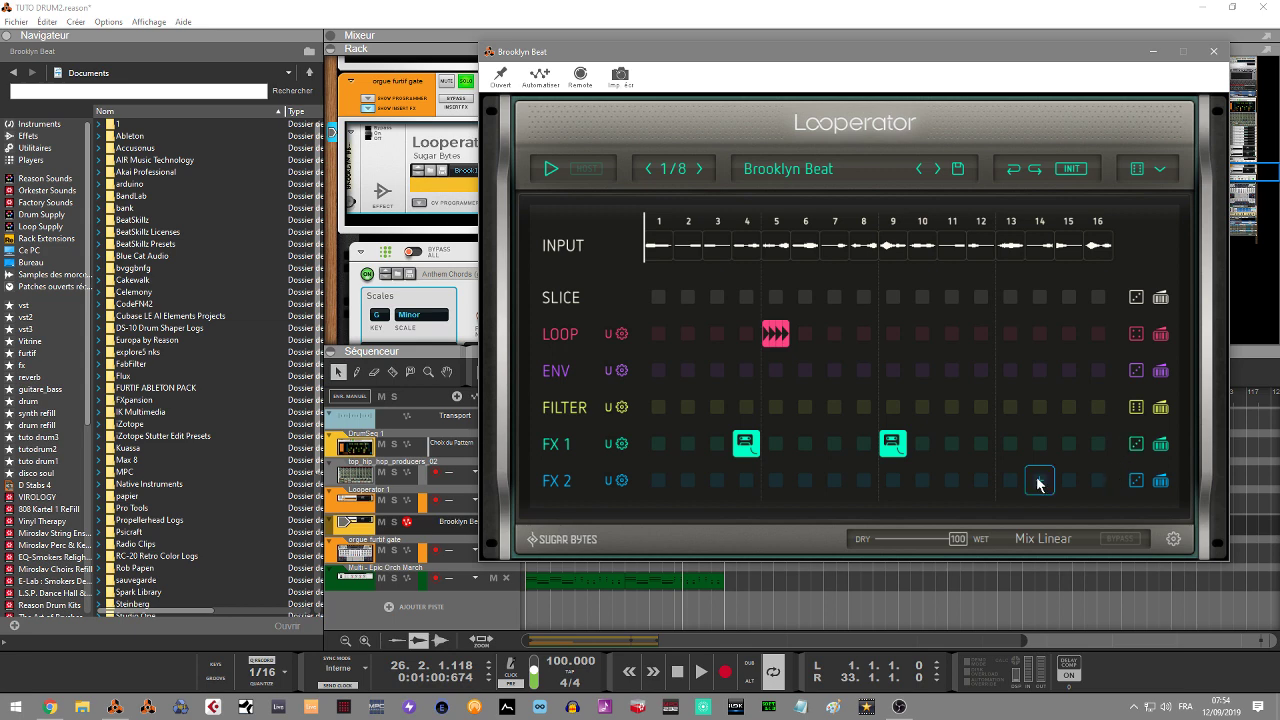
# Step: Place the Delay 2 effect on step 15 of the FX 1 row and play the song with host sync on
pyautogui.rightClick(1065, 450)
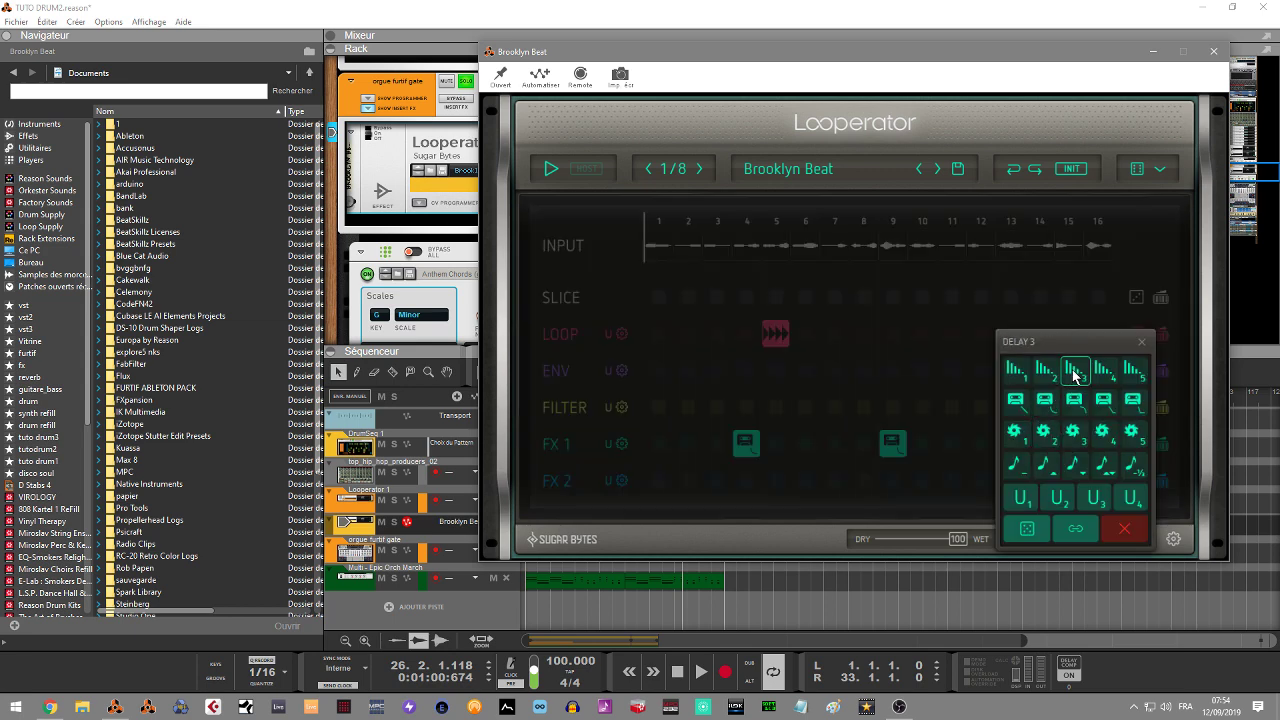
pyautogui.click(1047, 374)
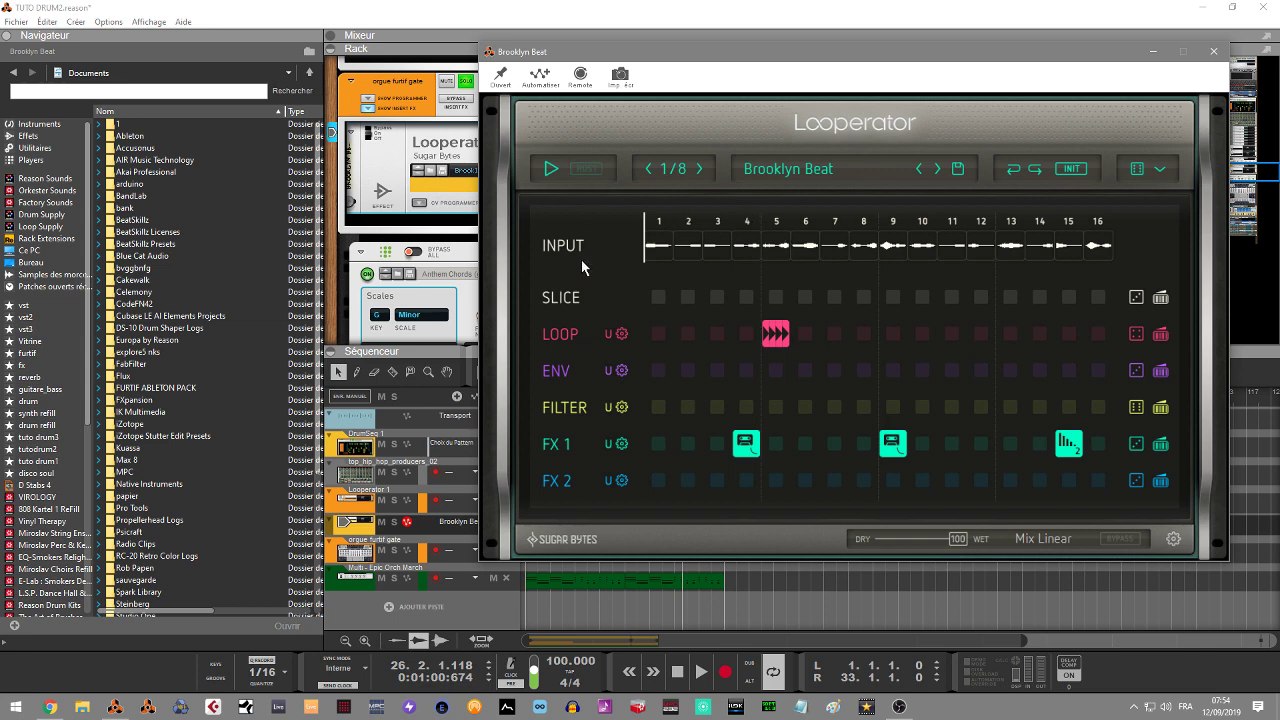
pyautogui.click(587, 169)
pyautogui.press('space')
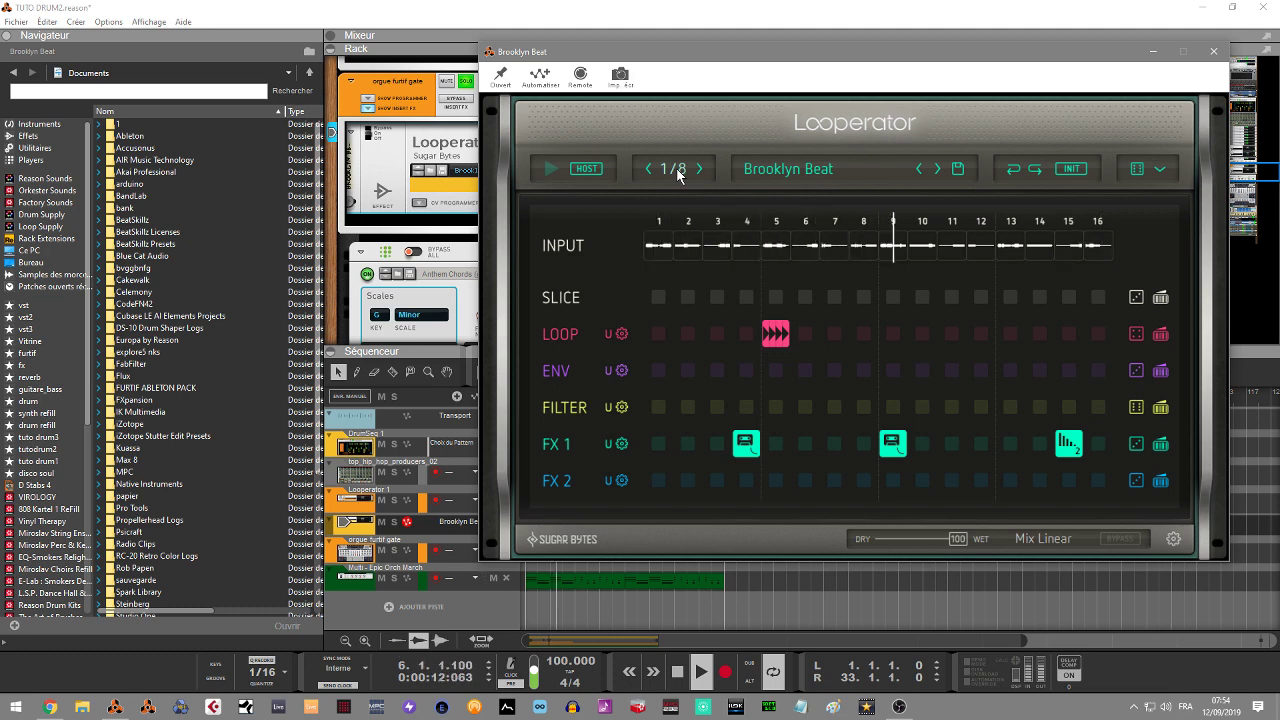
# Step: Place a x16 loop effect on step 13 of the LOOP row, and change it to Loop x6
pyautogui.click(1010, 336)
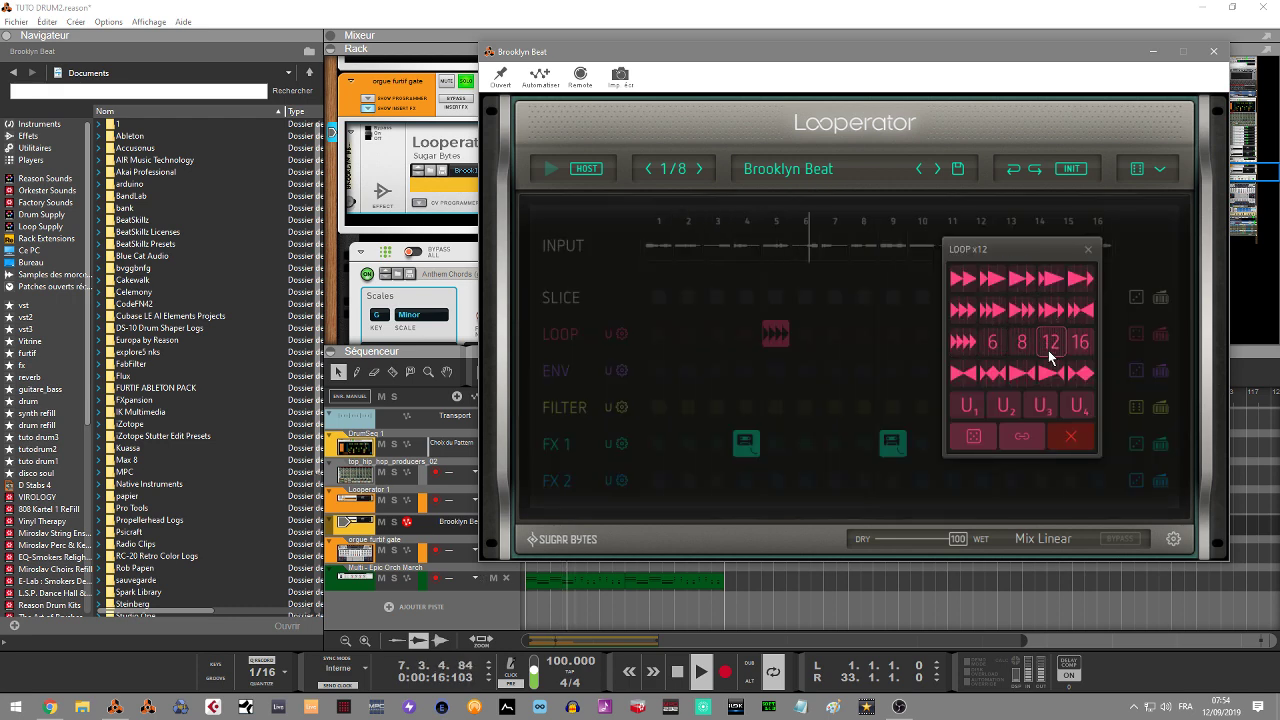
pyautogui.click(1081, 348)
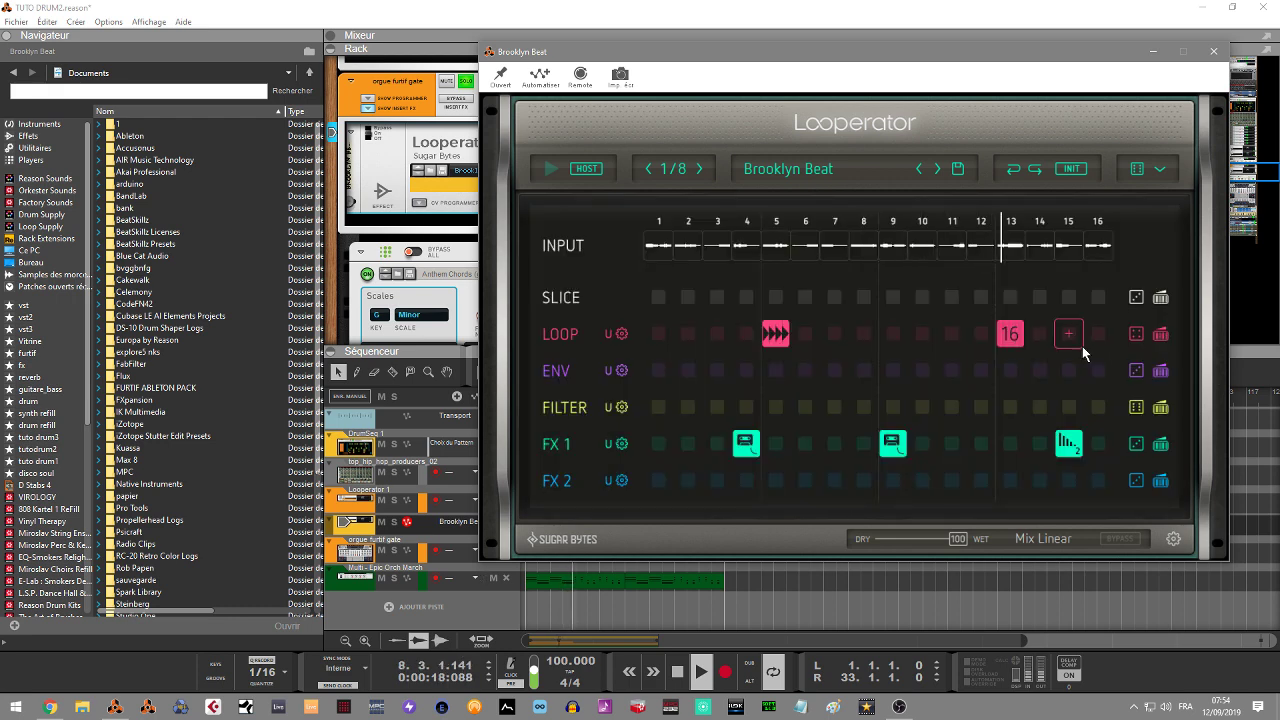
pyautogui.click(1010, 336)
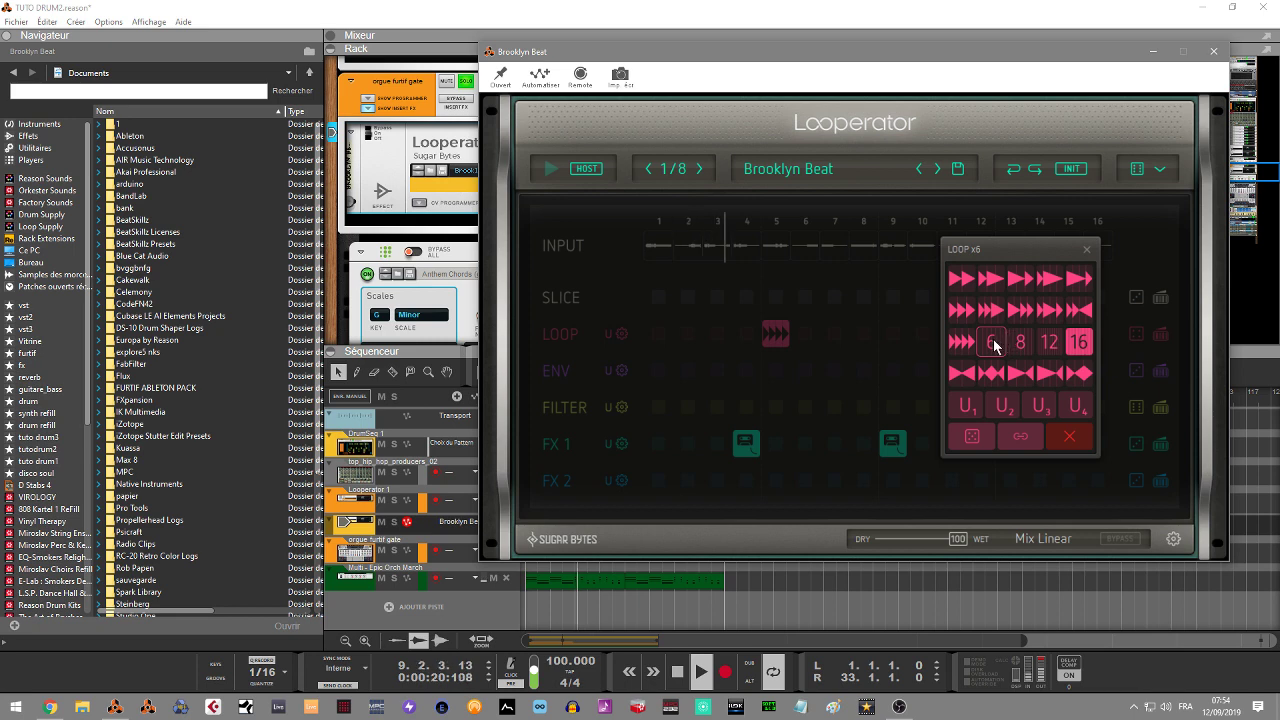
pyautogui.click(993, 345)
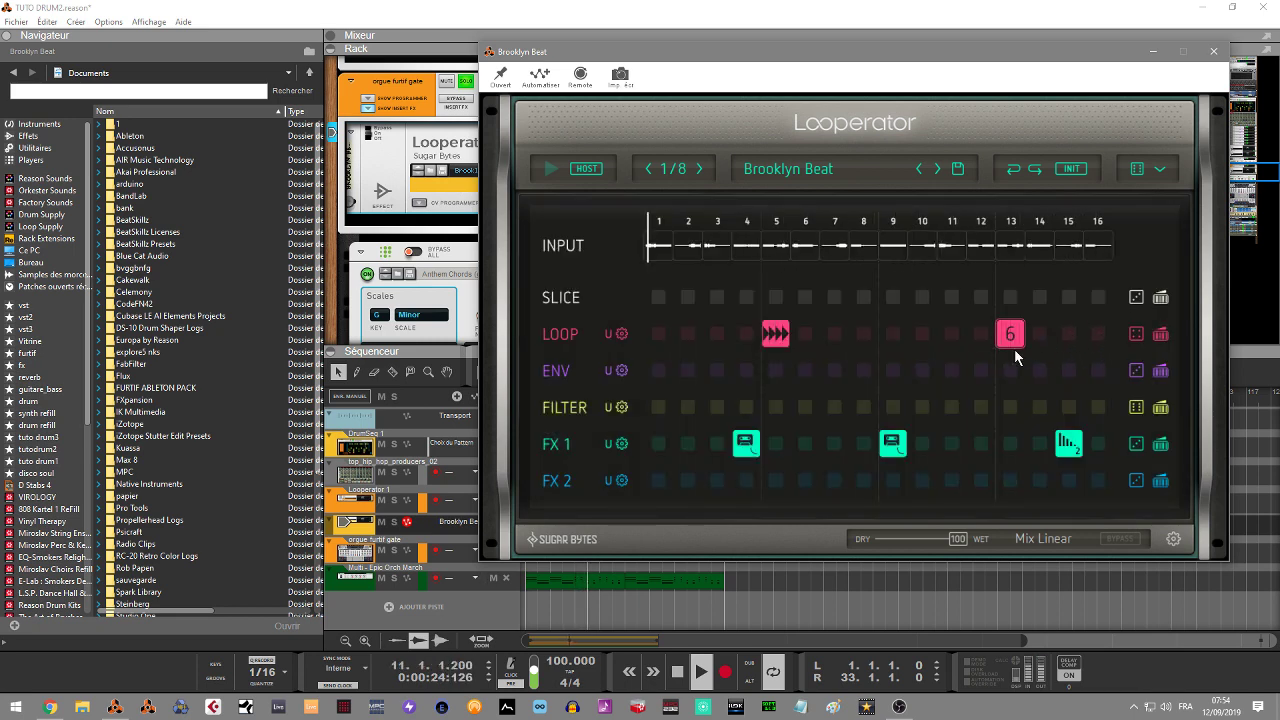
# Step: Place the 2AI vowel filter on steps 7 and 14 of the FILTER row
pyautogui.click(833, 407)
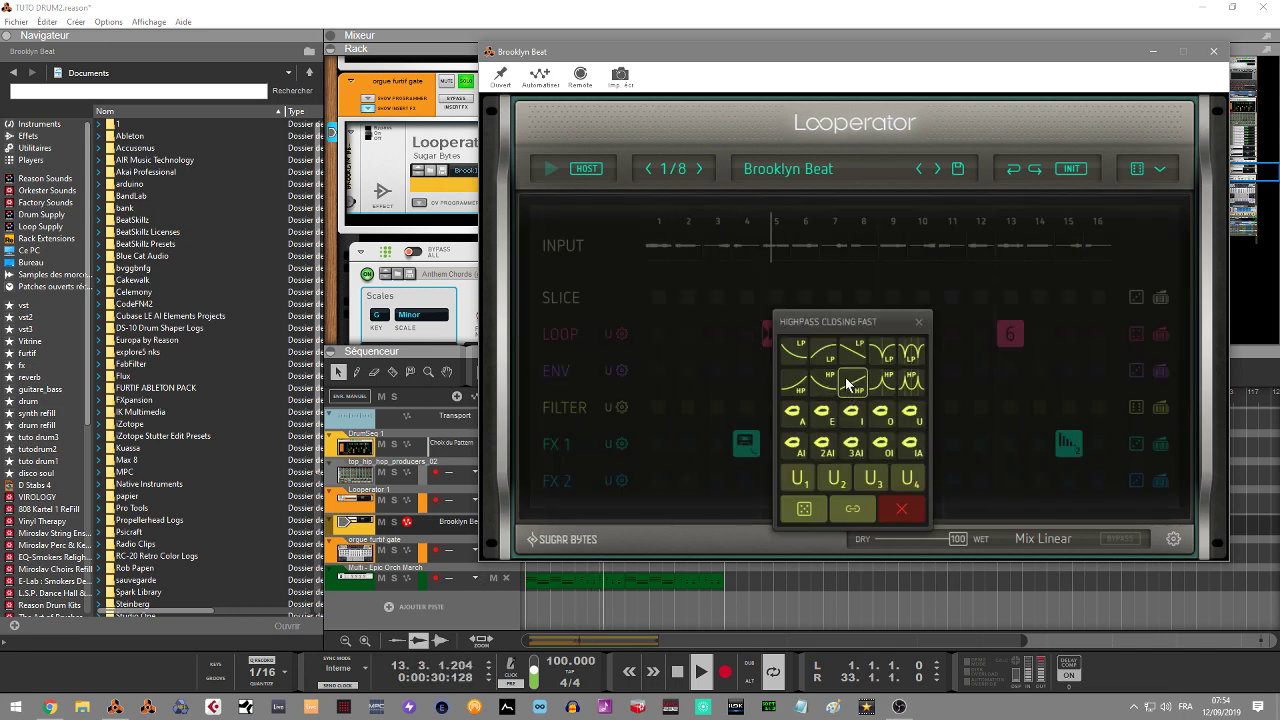
pyautogui.click(825, 352)
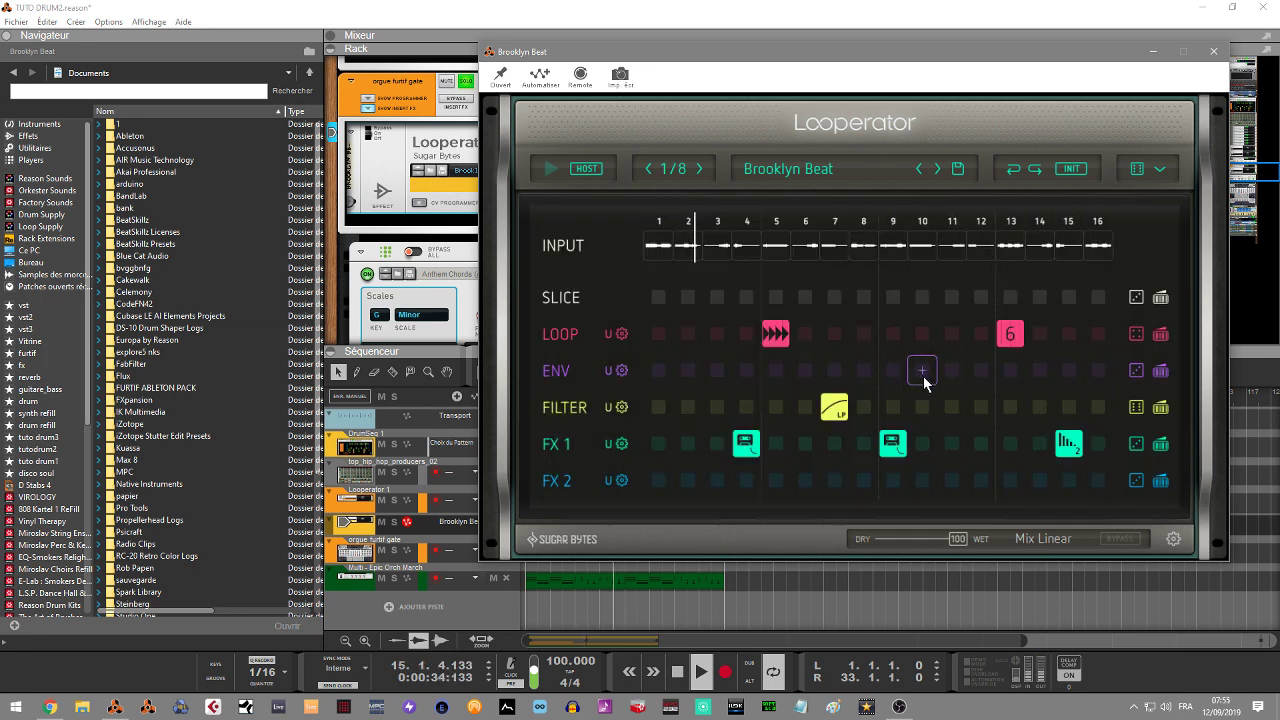
pyautogui.click(862, 407)
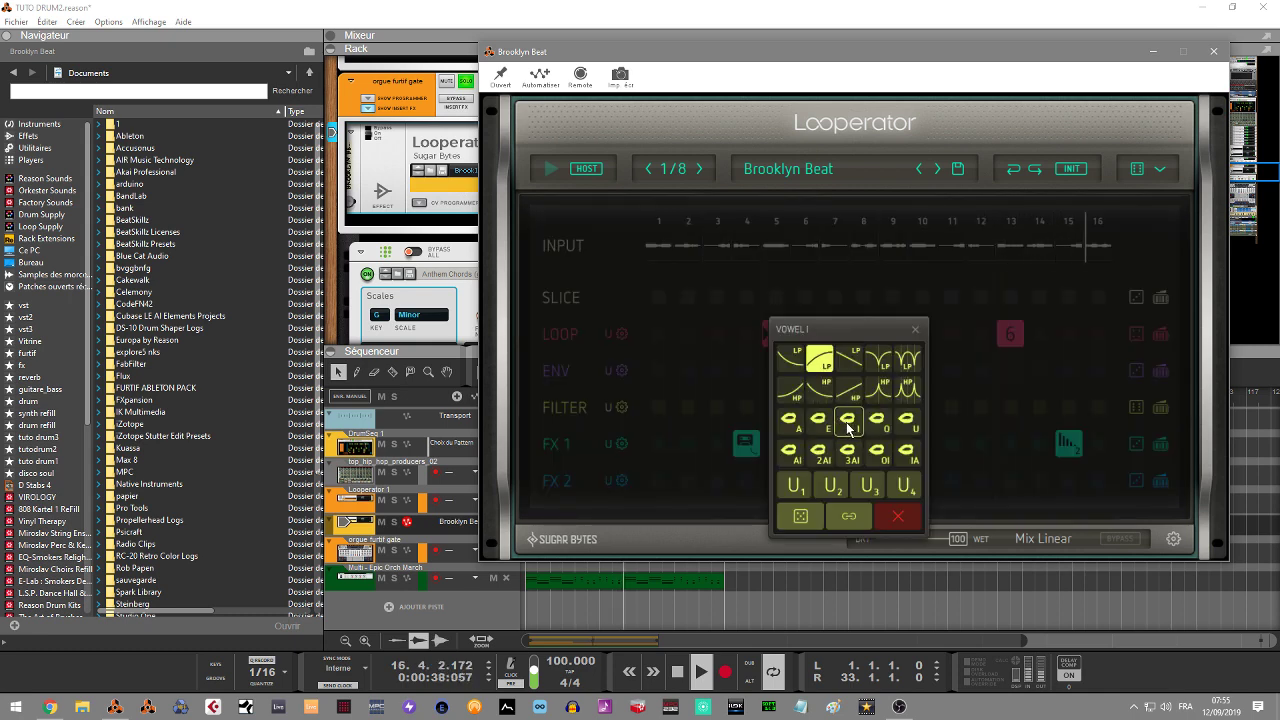
pyautogui.click(826, 458)
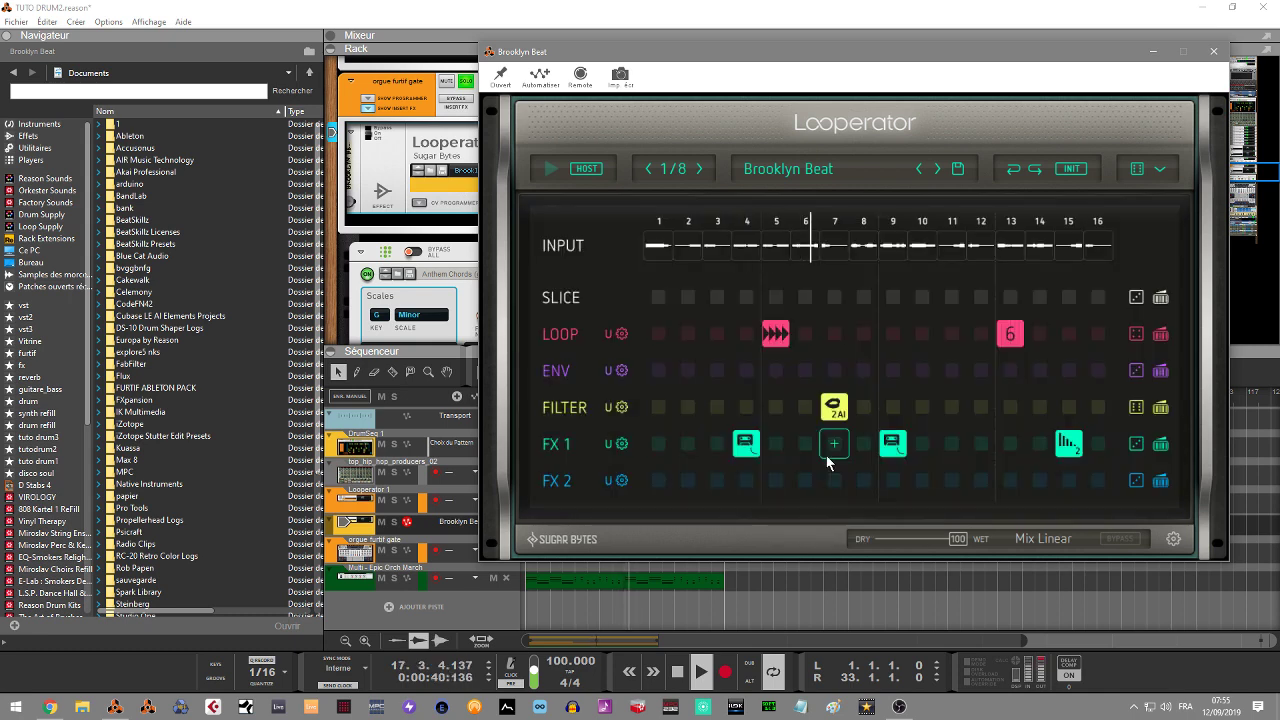
pyautogui.click(1040, 407)
pyautogui.click(1020, 447)
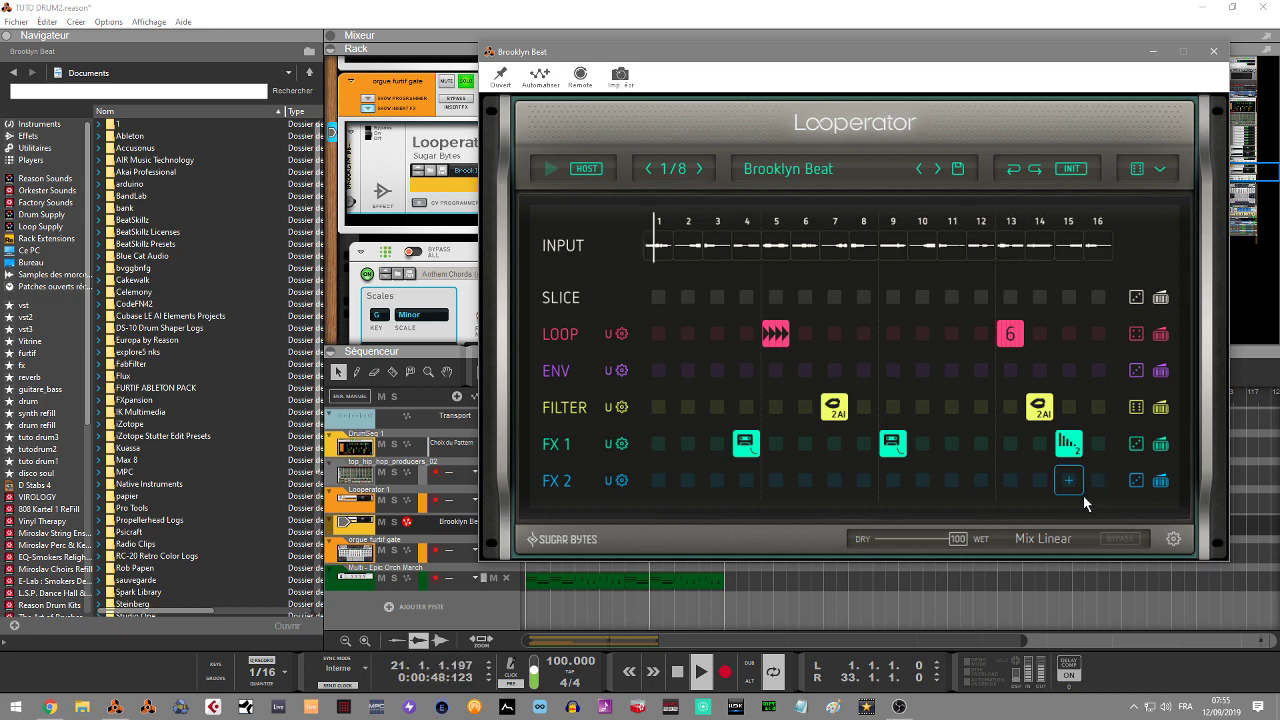
# Step: Stop playback and save the custom pattern as a Looperator preset named furtif3 in the User folder
pyautogui.click(851, 174)
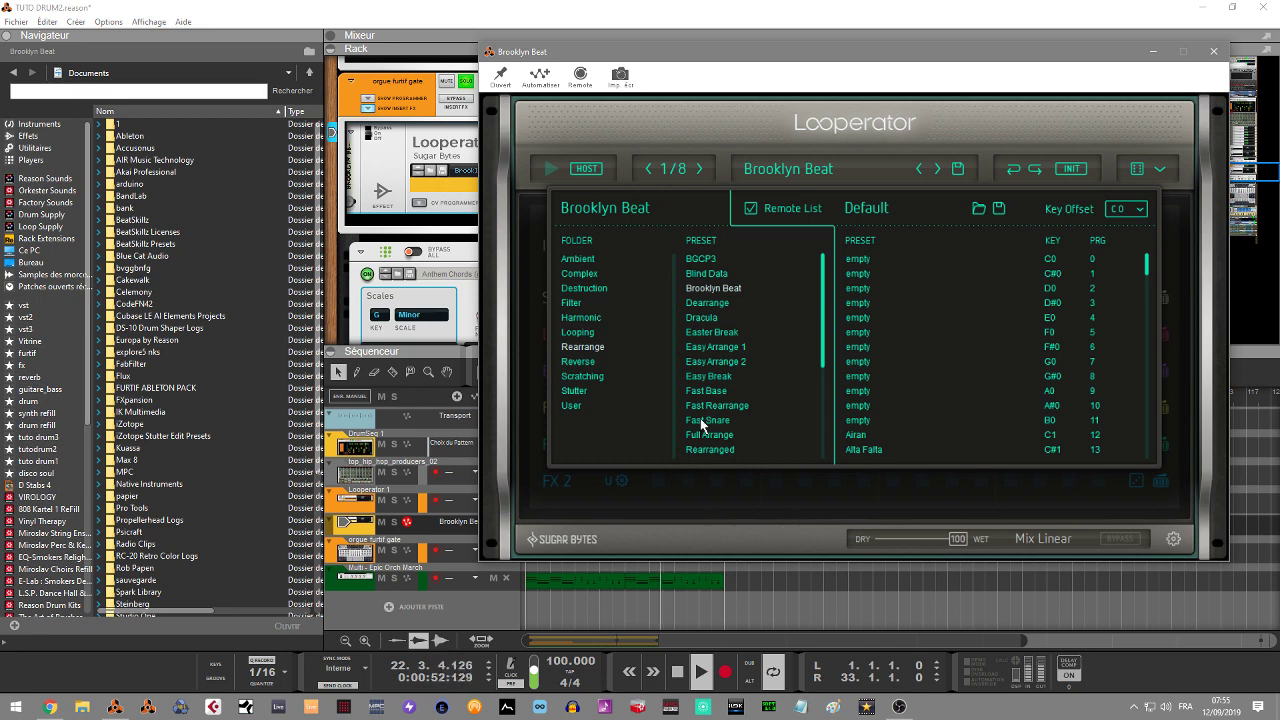
pyautogui.click(957, 128)
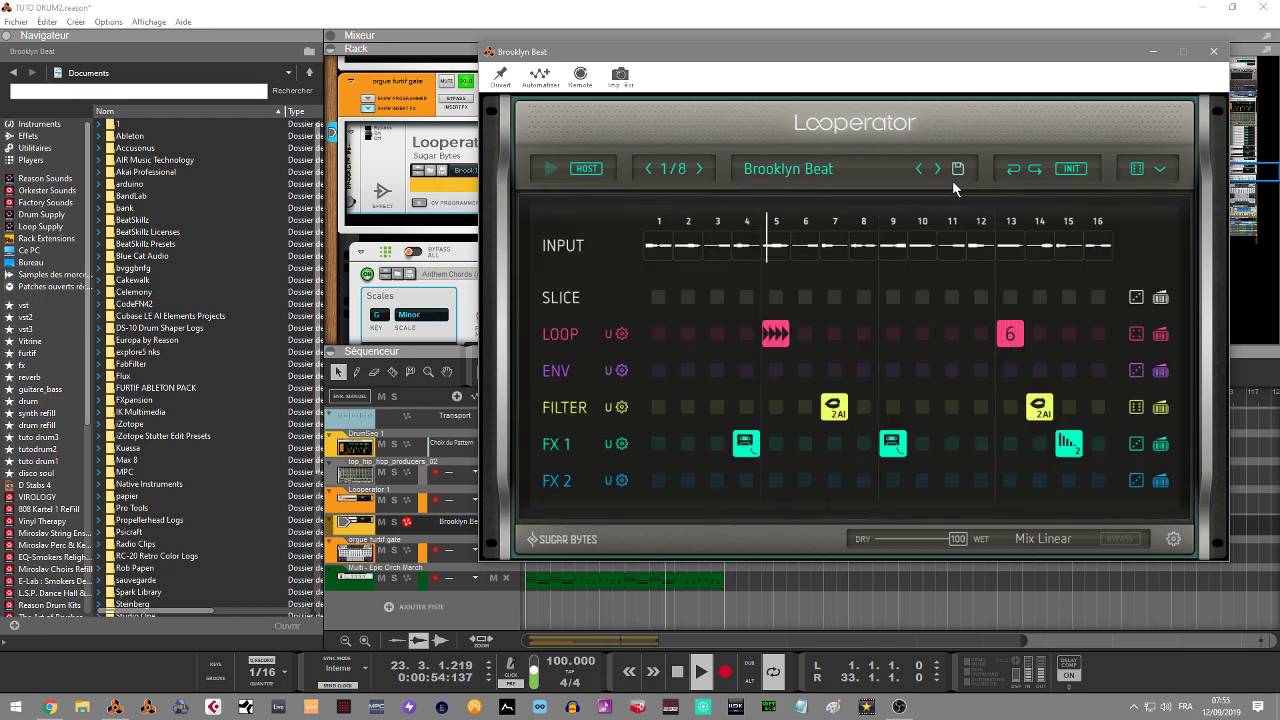
pyautogui.press('space')
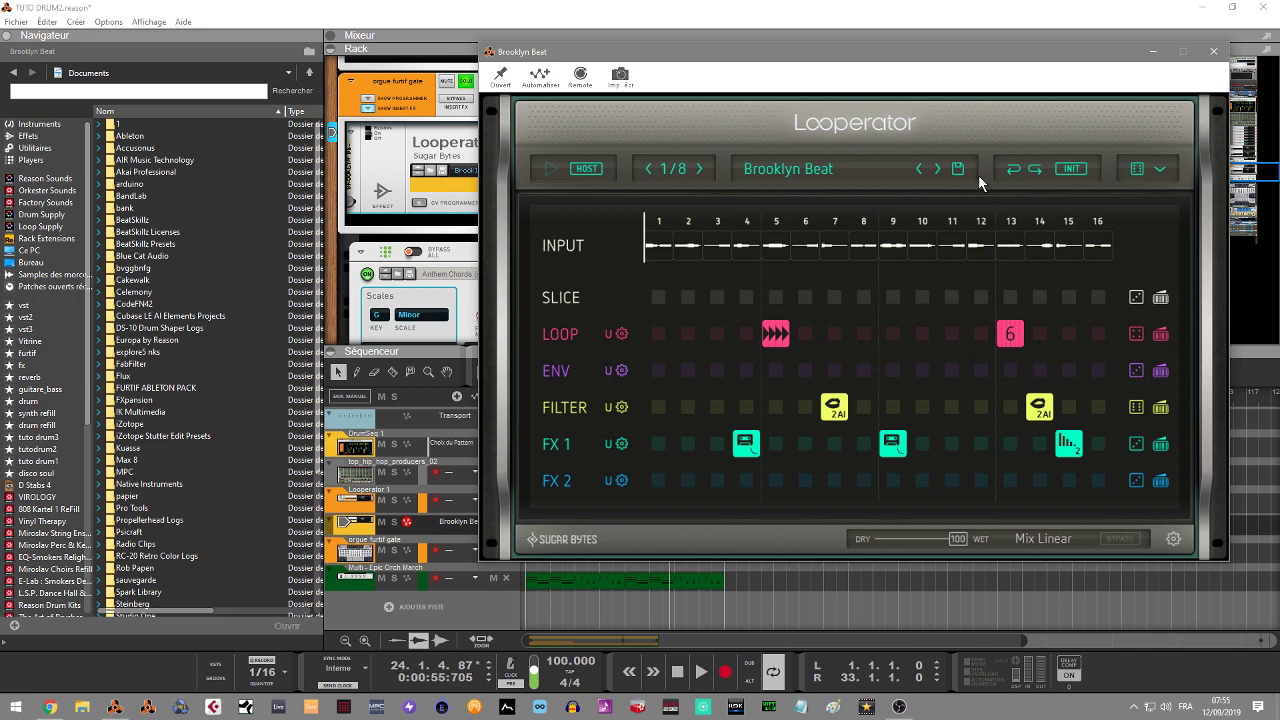
pyautogui.click(958, 169)
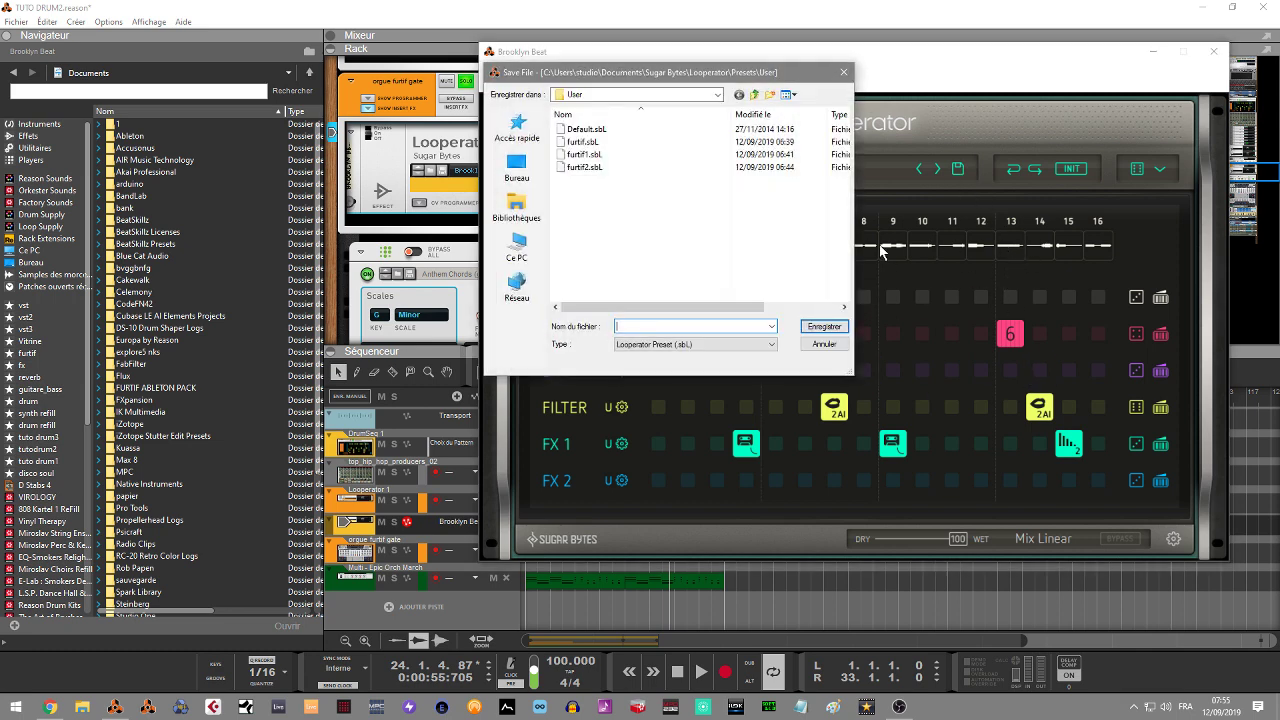
pyautogui.click(580, 168)
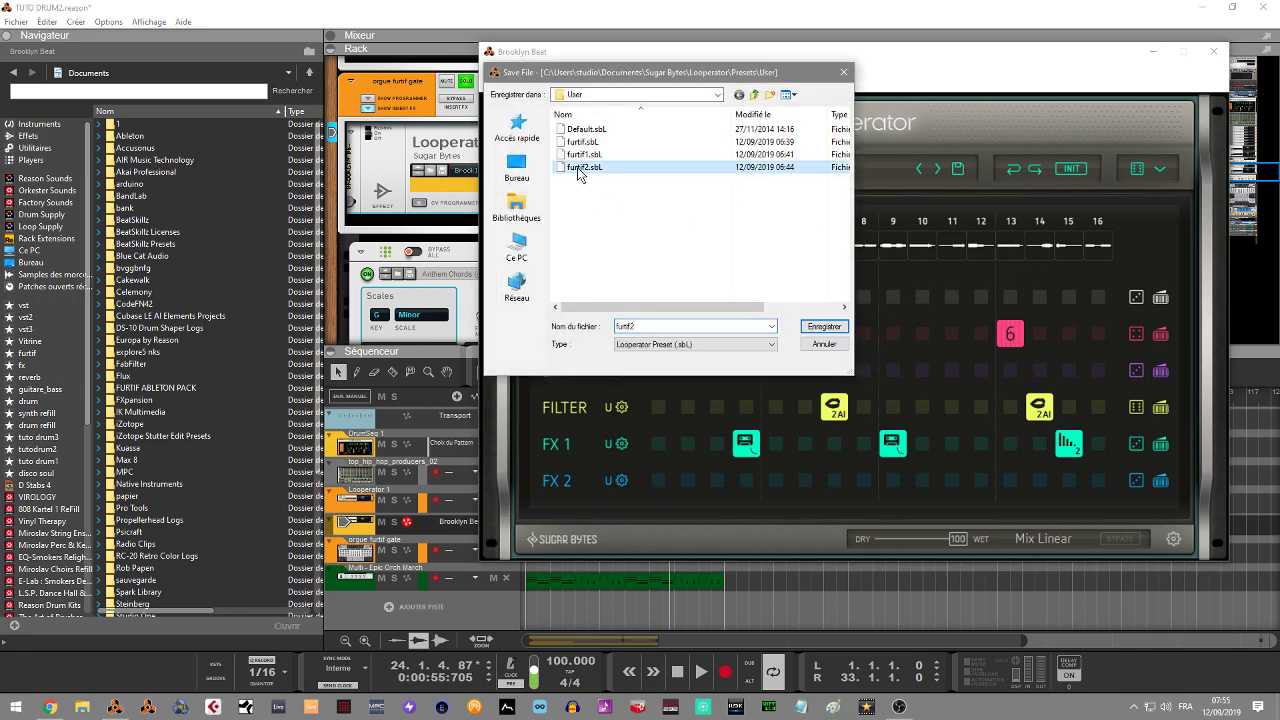
pyautogui.doubleClick(641, 327)
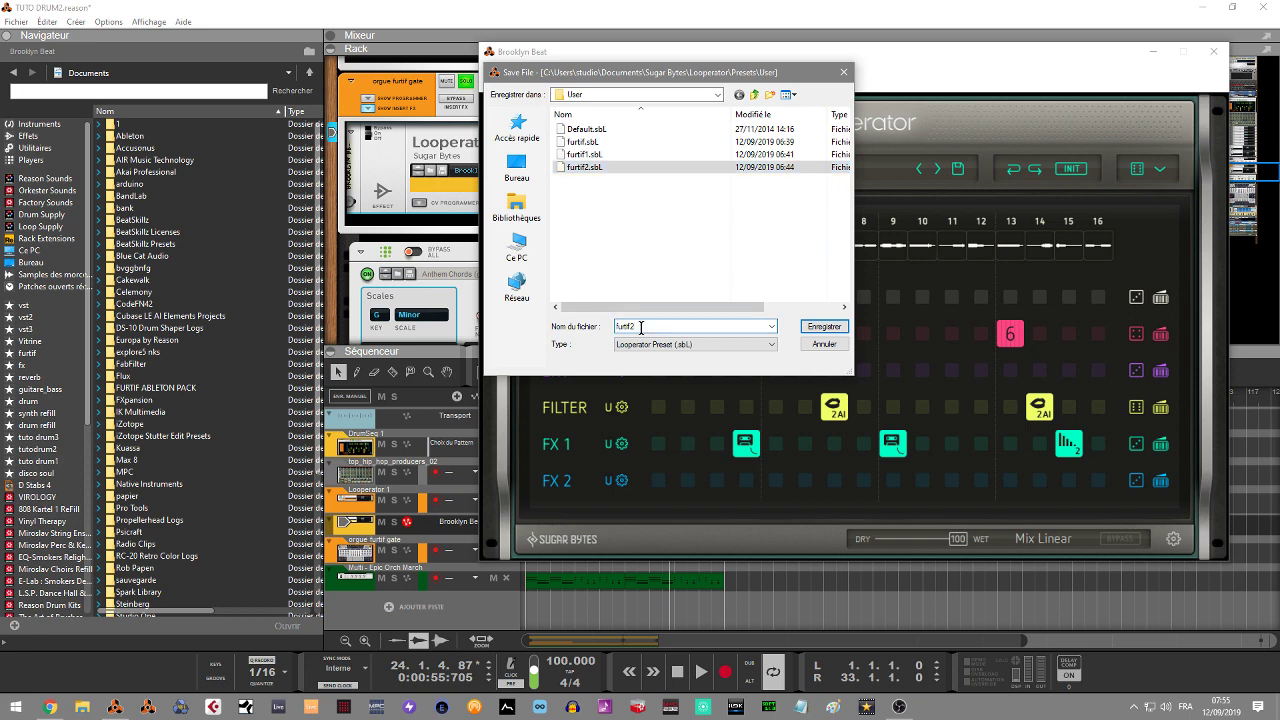
pyautogui.press('BackSpace')
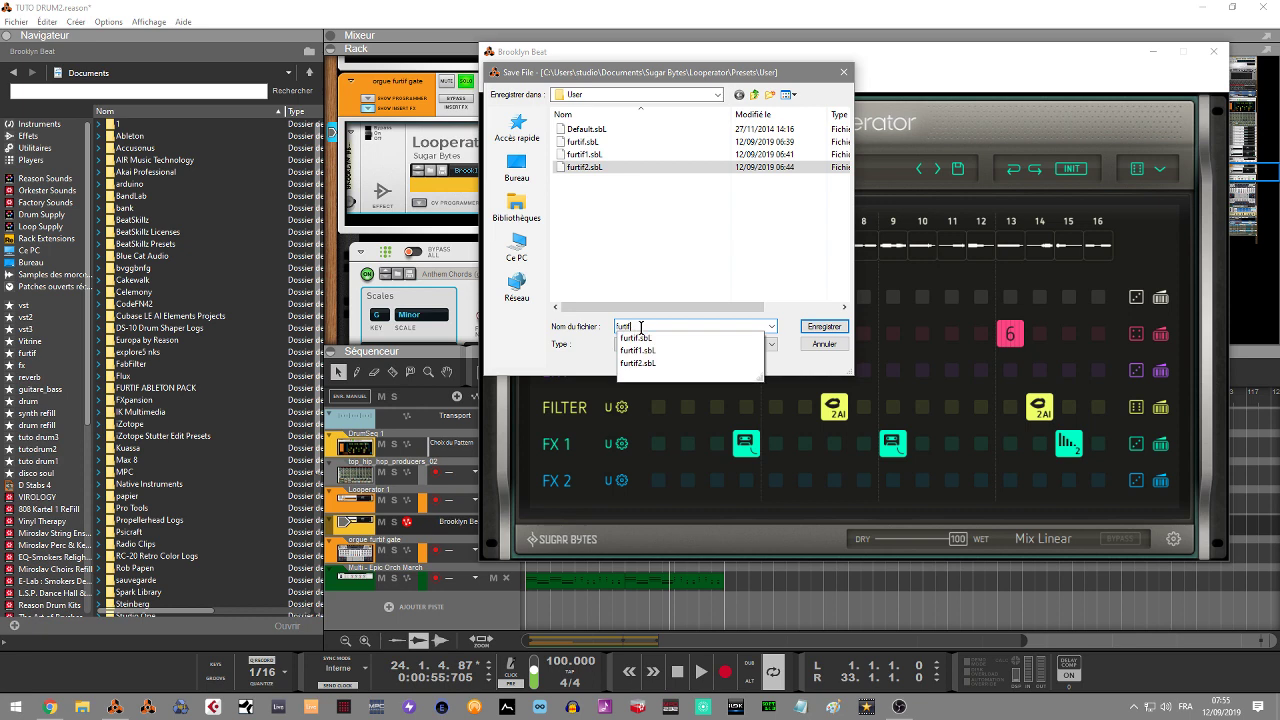
pyautogui.write('3')
pyautogui.click(826, 331)
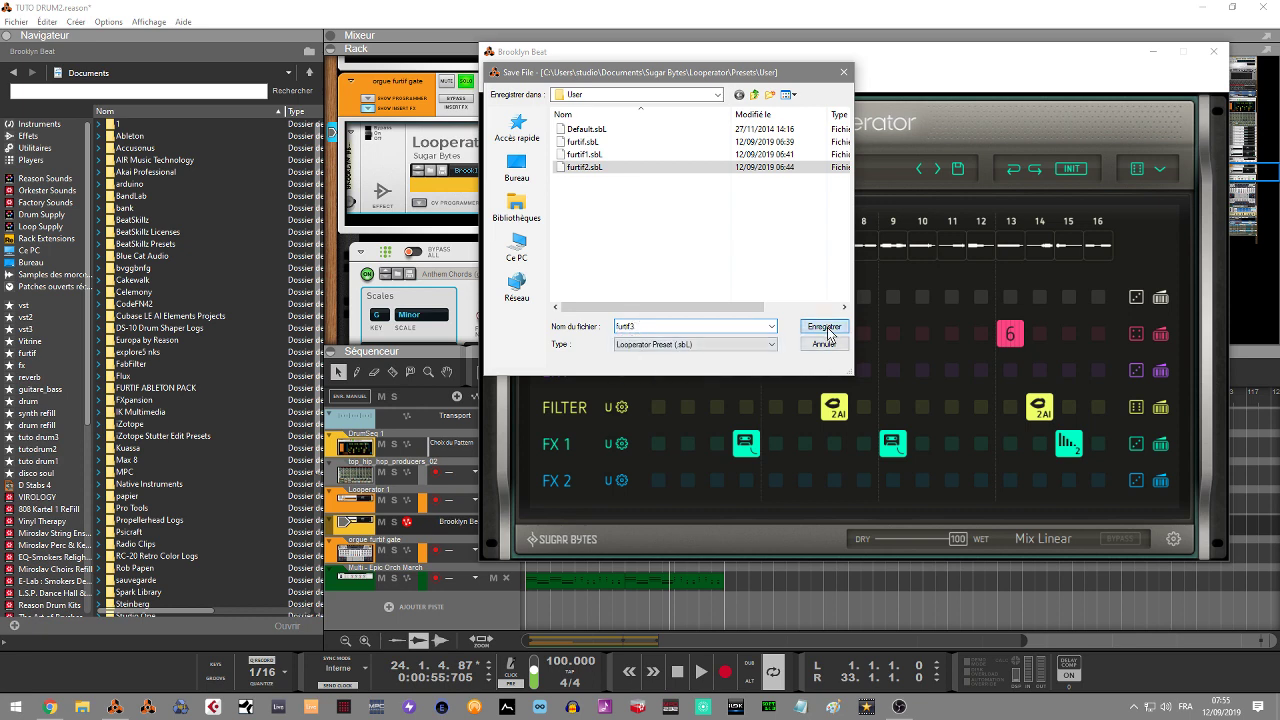
# Step: Assign the furtif3 preset to the empty Remote List slot below Brooklyn Beat and close the preset browser
pyautogui.click(778, 171)
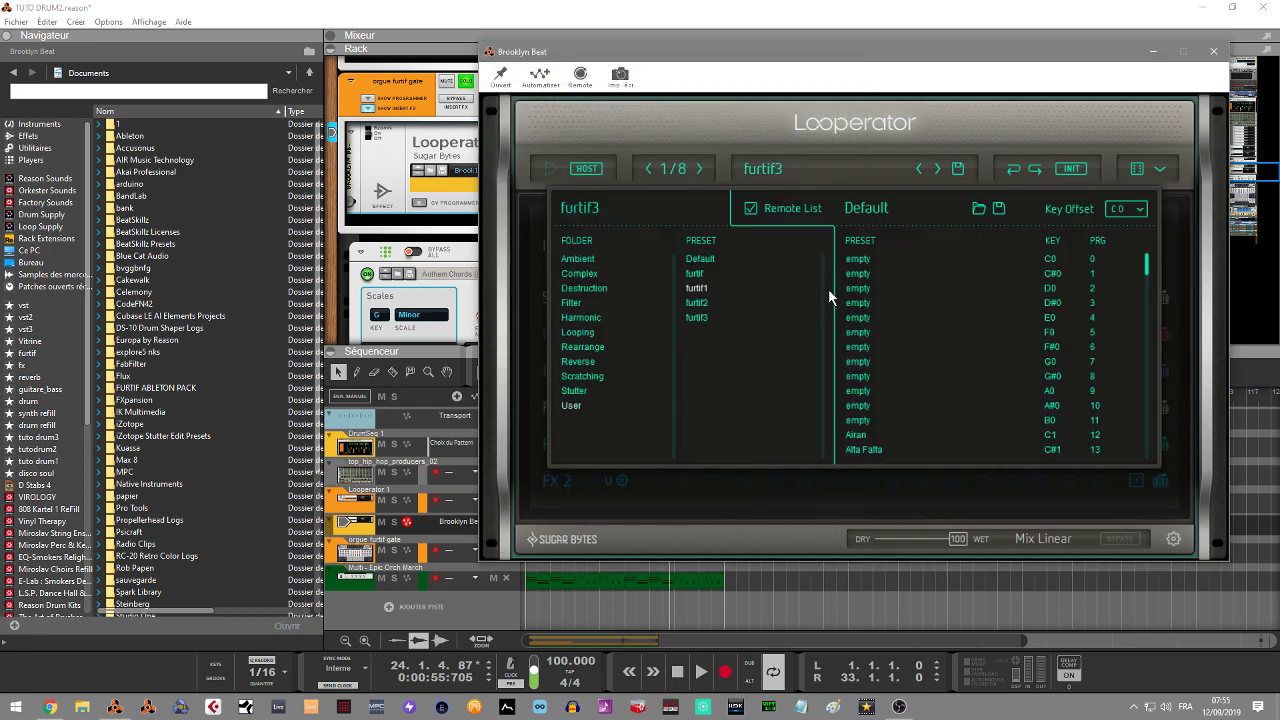
pyautogui.moveTo(1147, 265); pyautogui.dragTo(1147, 283)
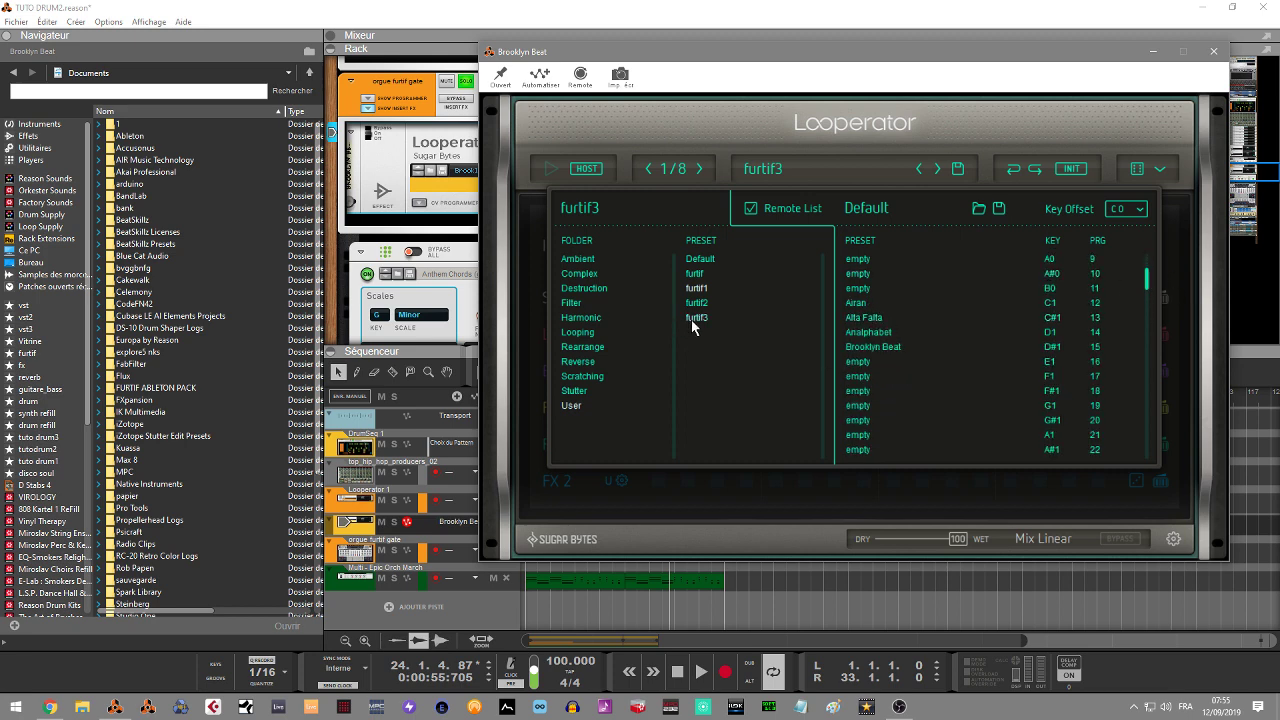
pyautogui.moveTo(695, 325); pyautogui.dragTo(862, 370)
pyautogui.click(883, 164)
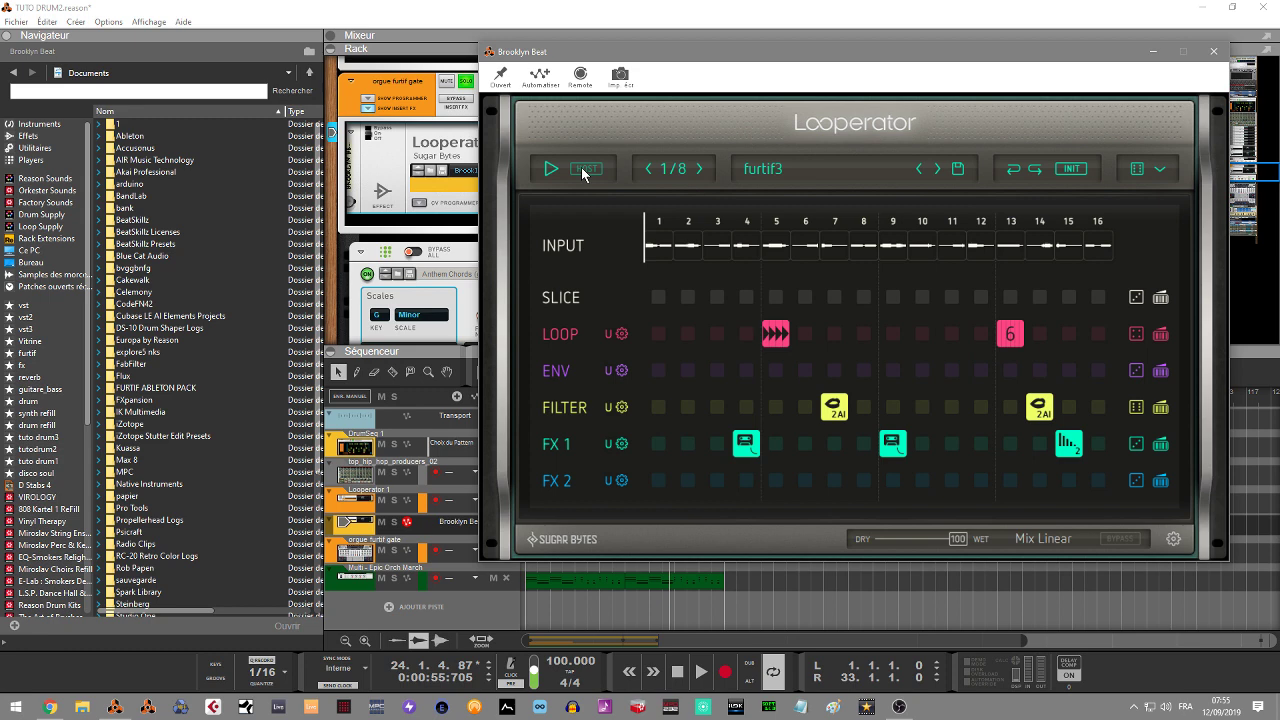
# Step: Play the song from the start with host sync off, triggering the Remote List presets by MIDI keys
pyautogui.press('Home')
pyautogui.press('space')
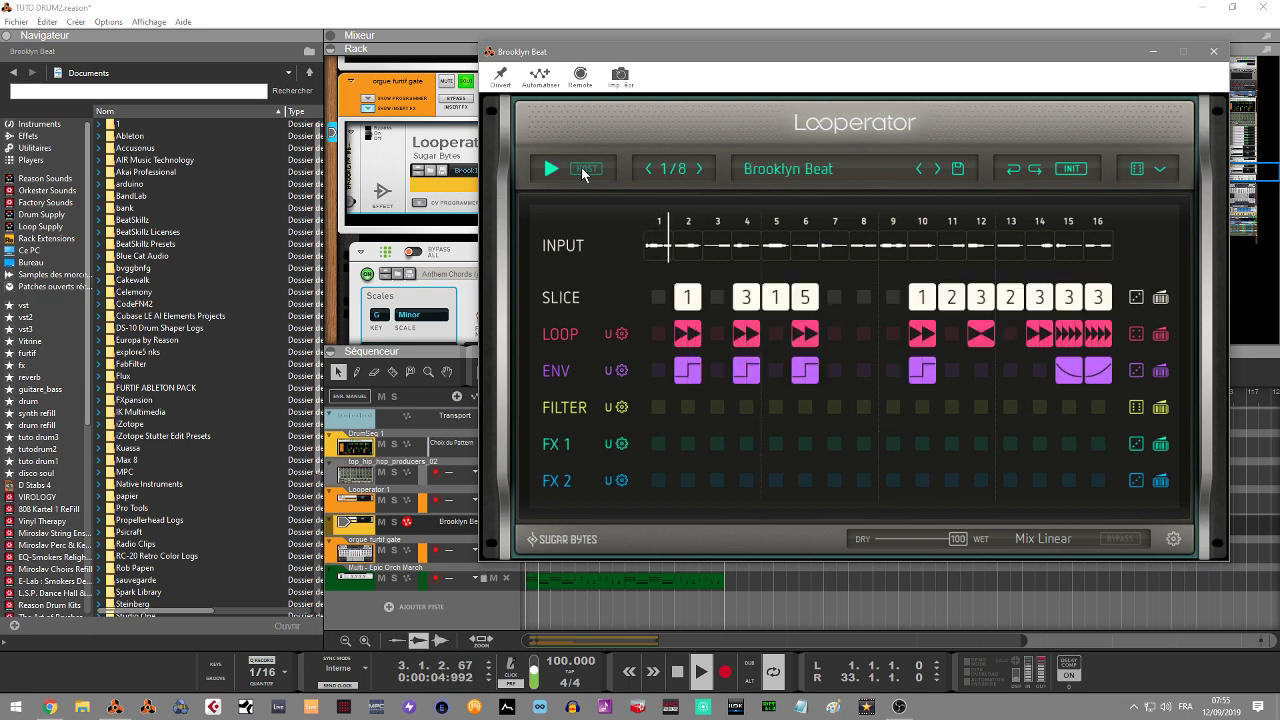
pyautogui.click(583, 171)
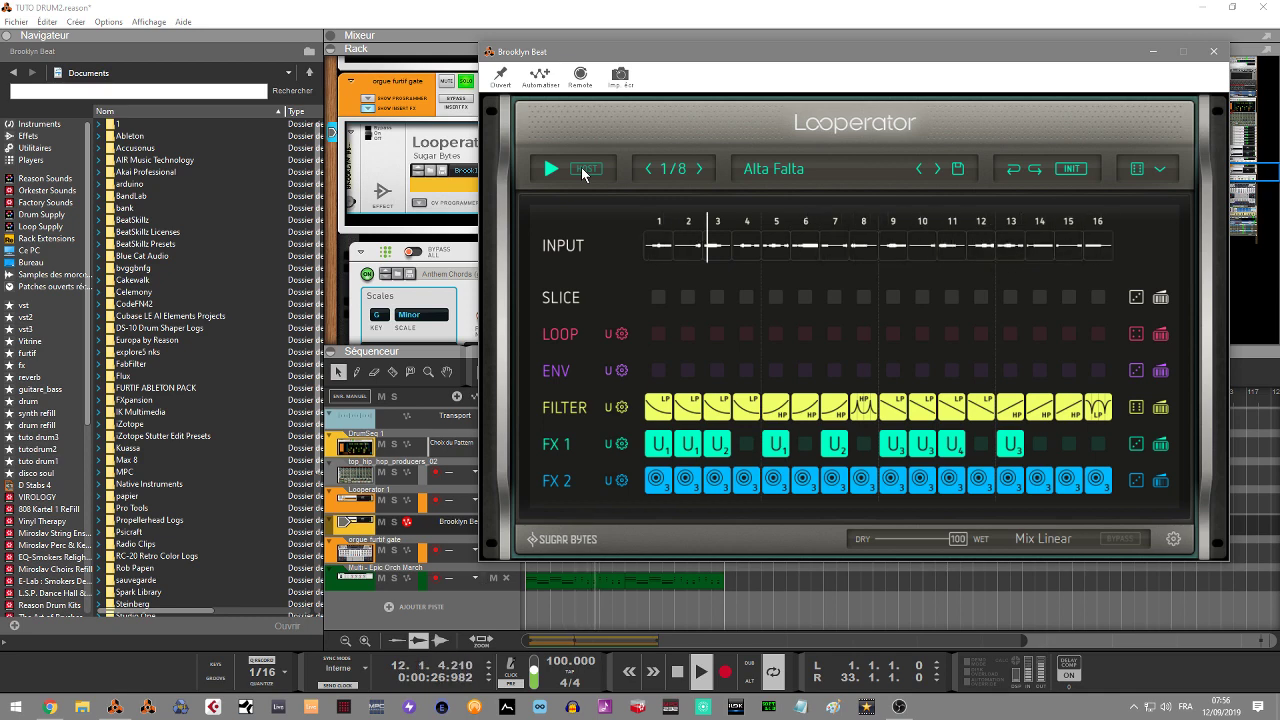
# Step: Switch among the Alta Falta, Airan, Brooklyn Beat and furtif3 presets with MIDI keys during playback, and stop the song
pyautogui.click(583, 170)
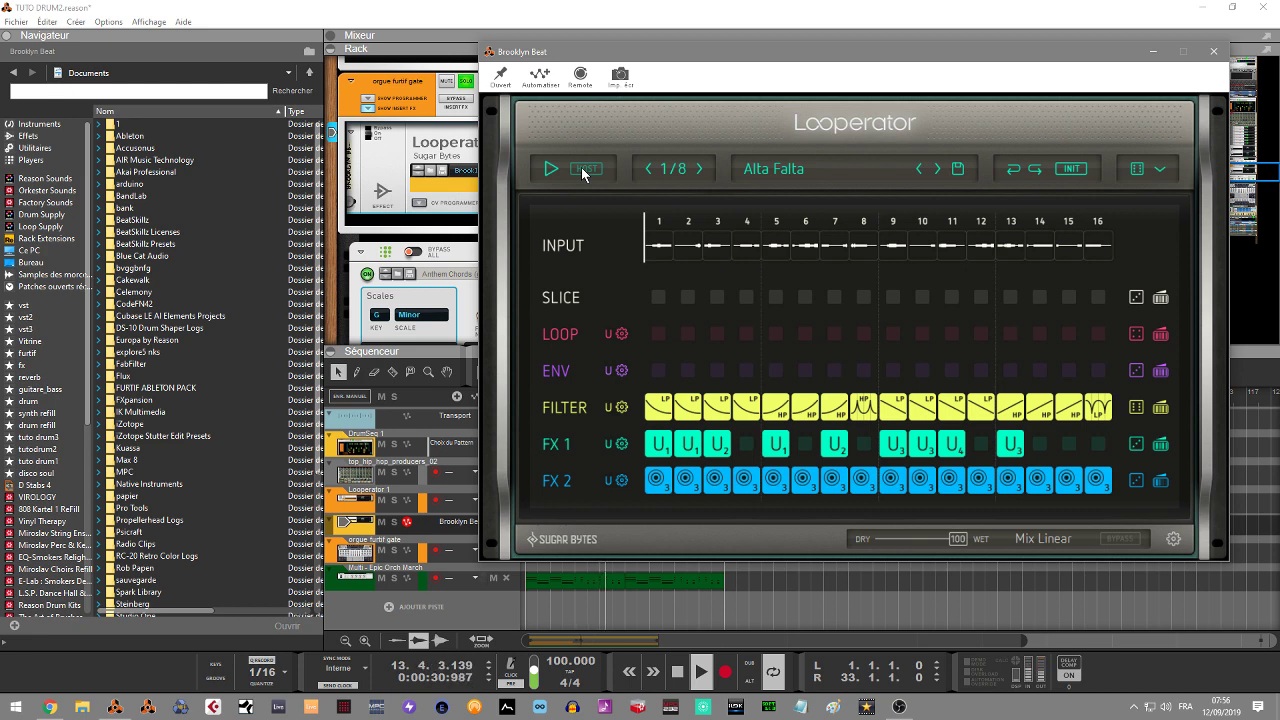
pyautogui.click(583, 170)
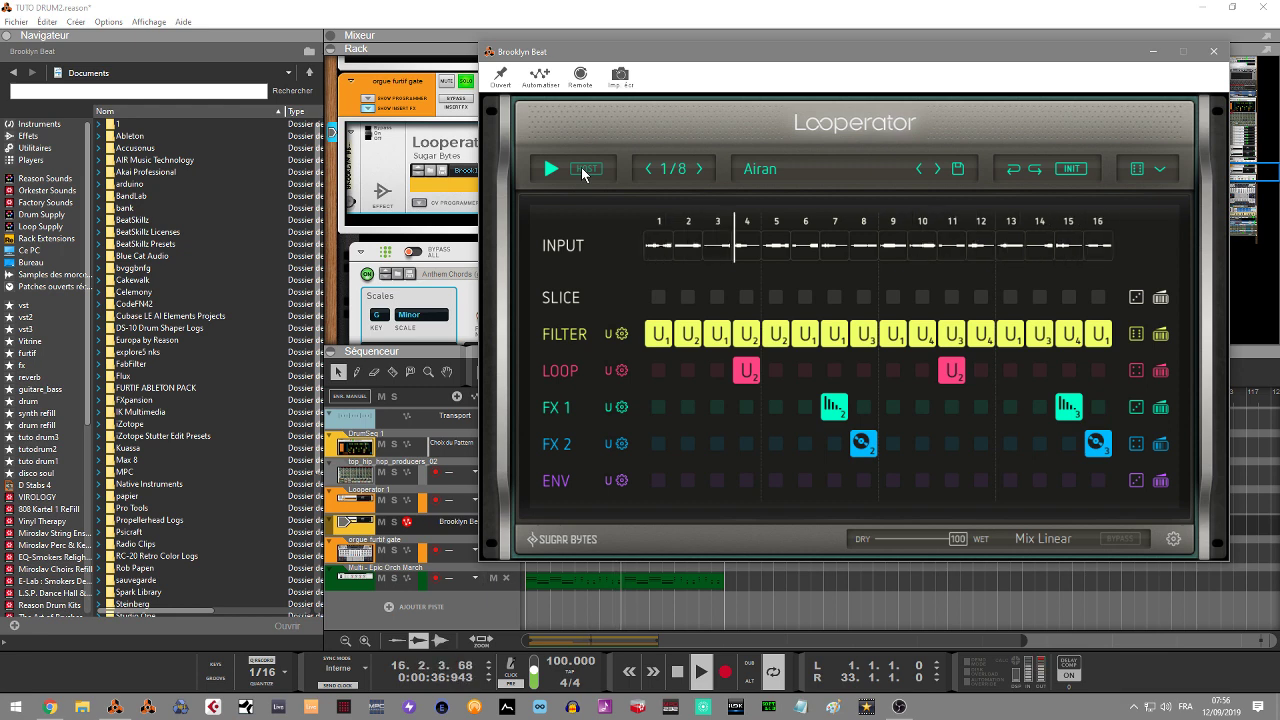
pyautogui.click(583, 170)
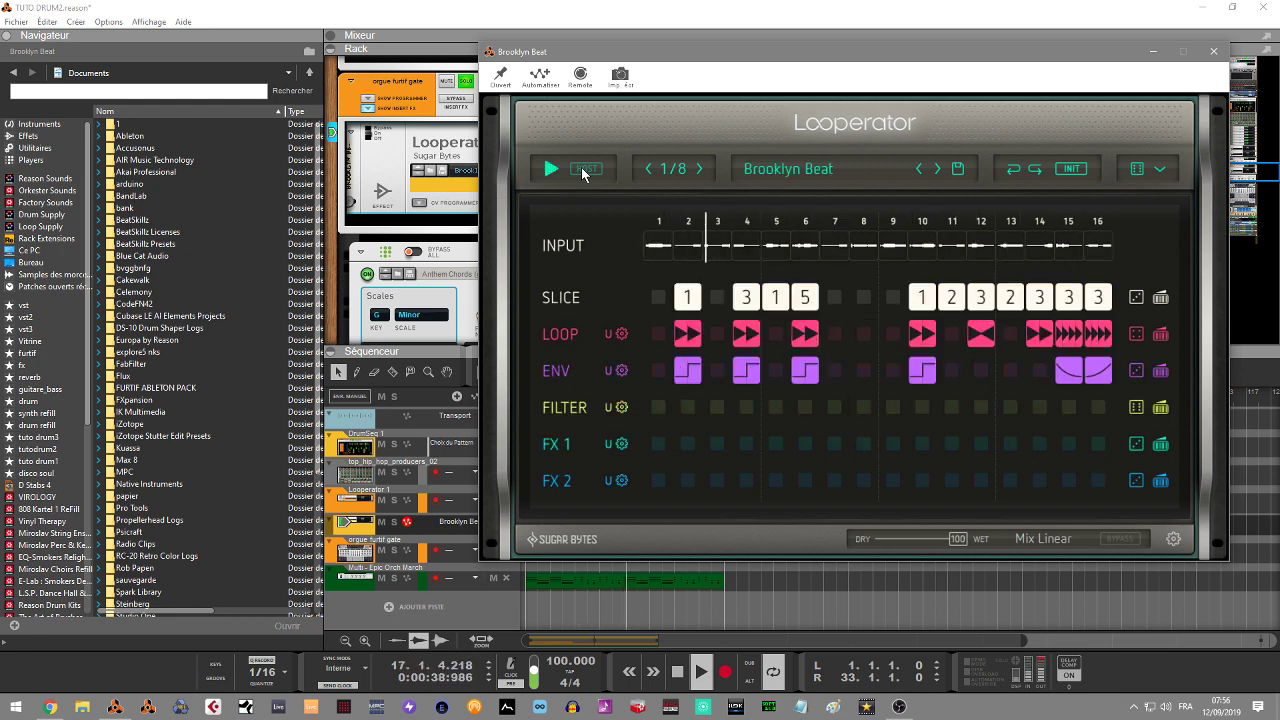
pyautogui.click(583, 170)
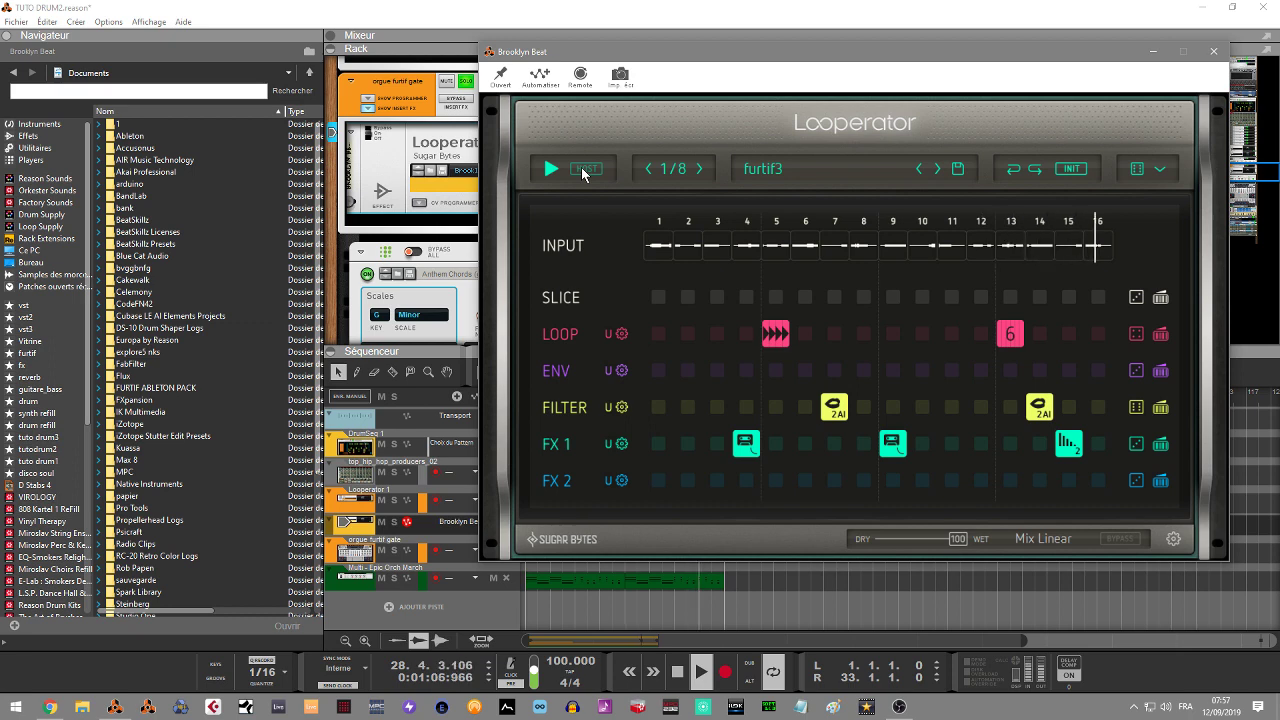
pyautogui.click(583, 170)
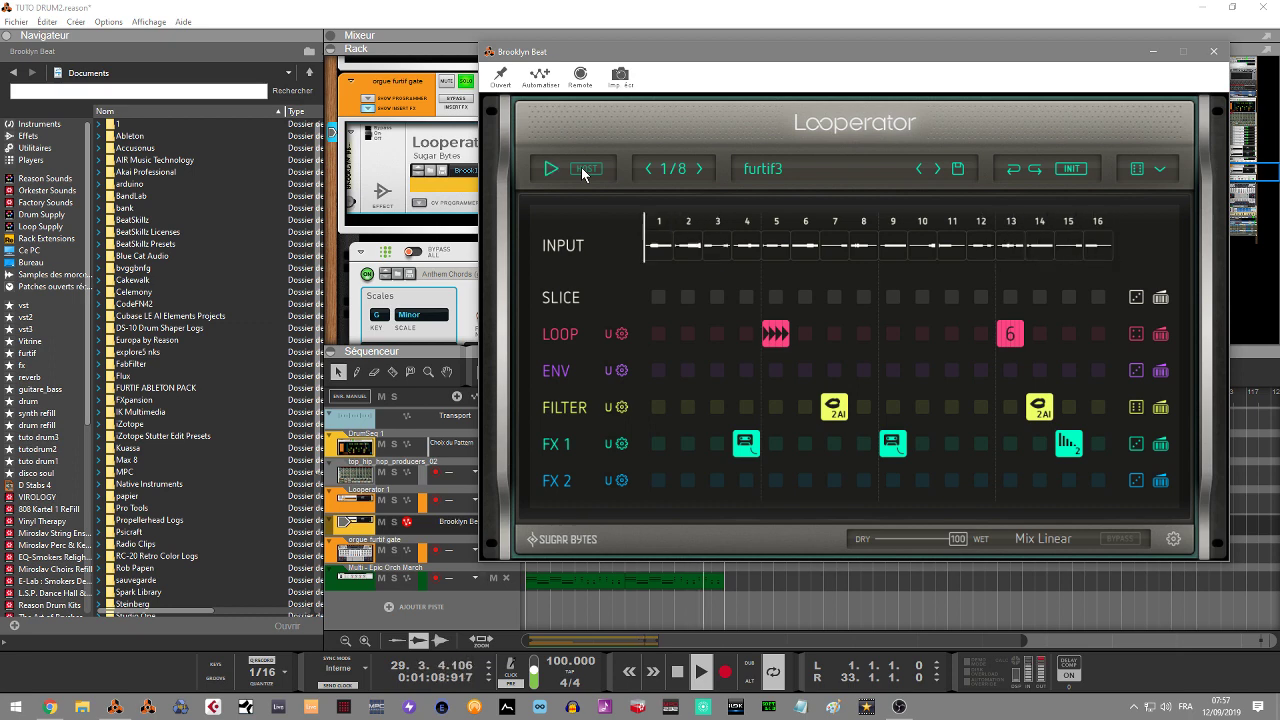
pyautogui.press('space')
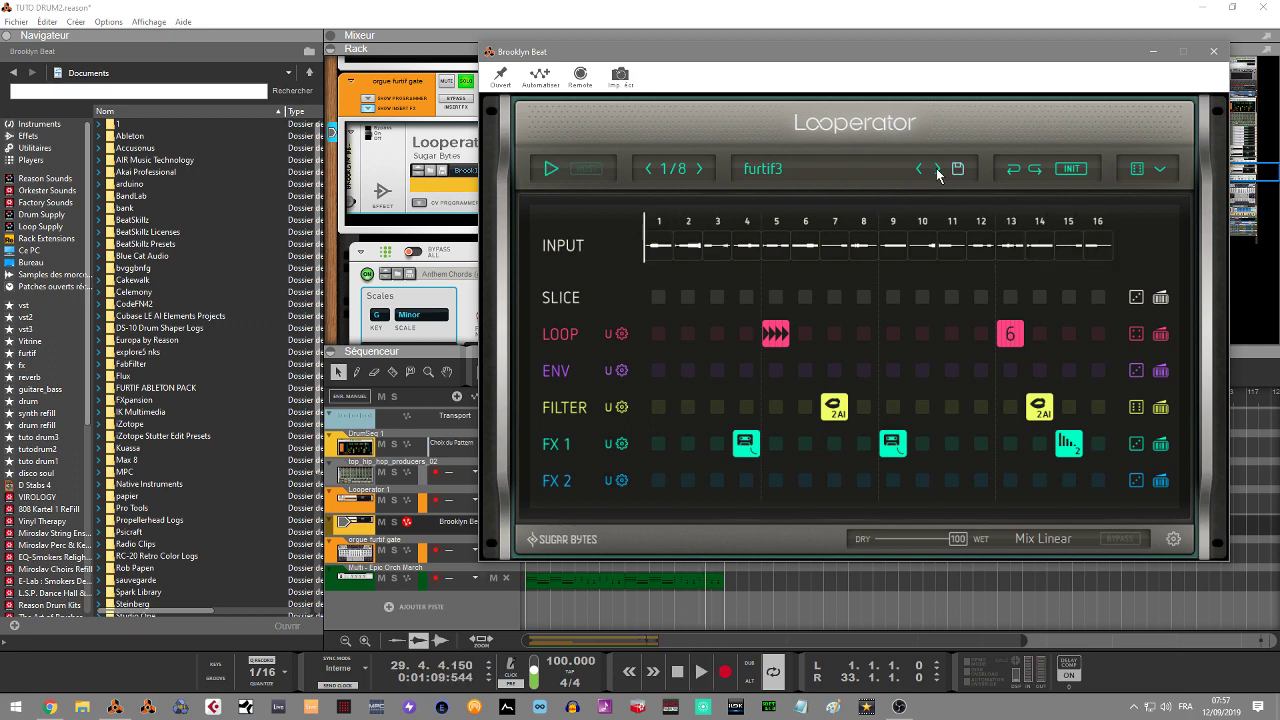
# Step: Move the Looperator window up to uncover the sequencer and try to record MIDI key triggers on the Brooklyn Beat track
pyautogui.moveTo(1115, 56); pyautogui.dragTo(1108, 7)
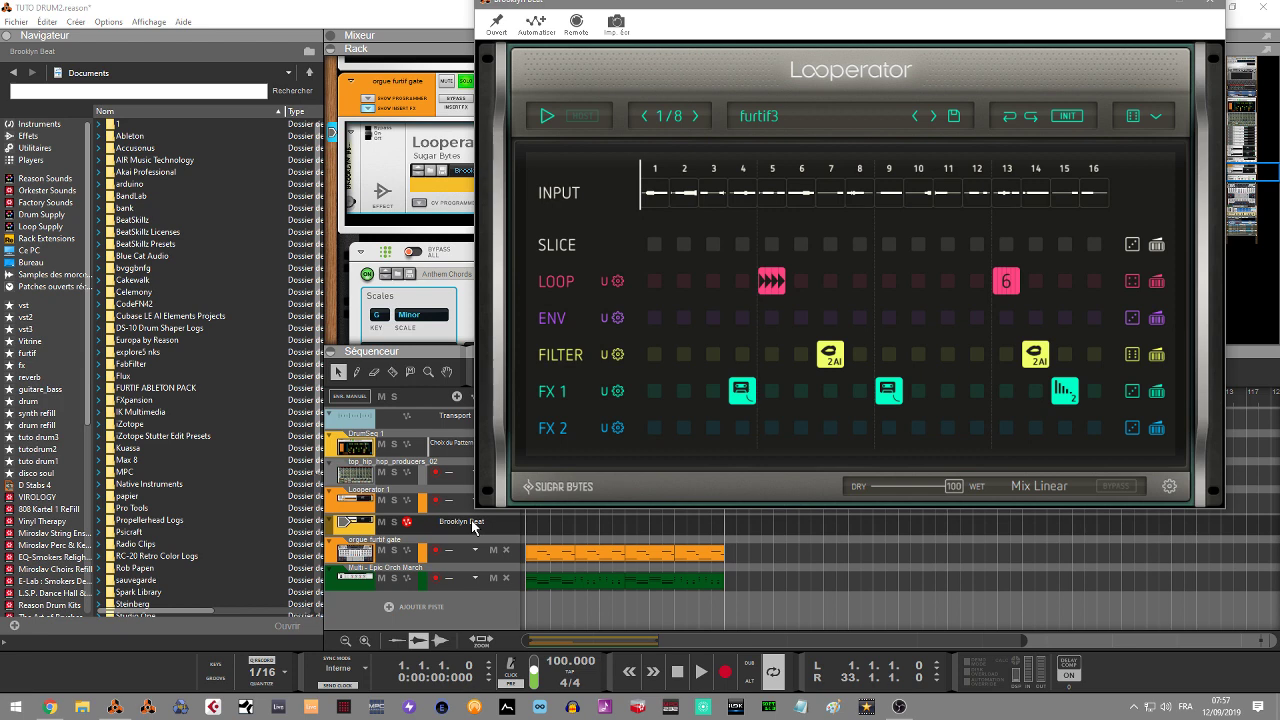
pyautogui.hotkey('ctrl', 'Return')
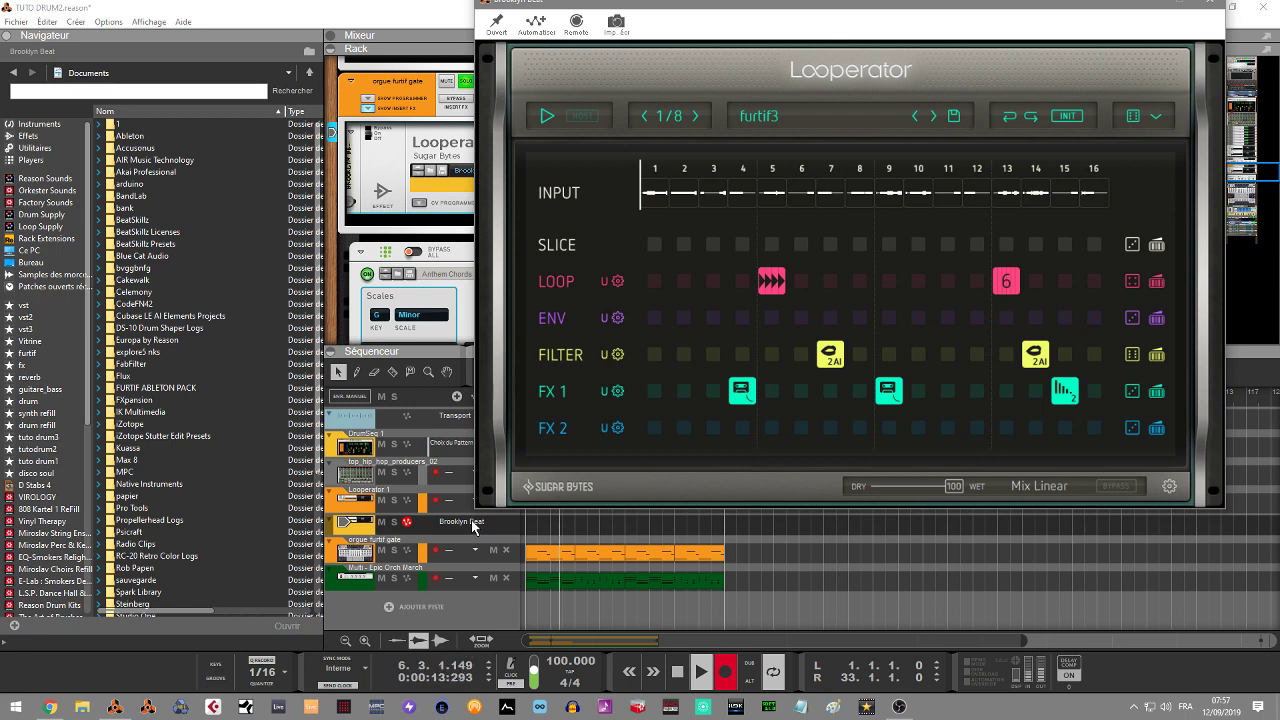
pyautogui.press('space')
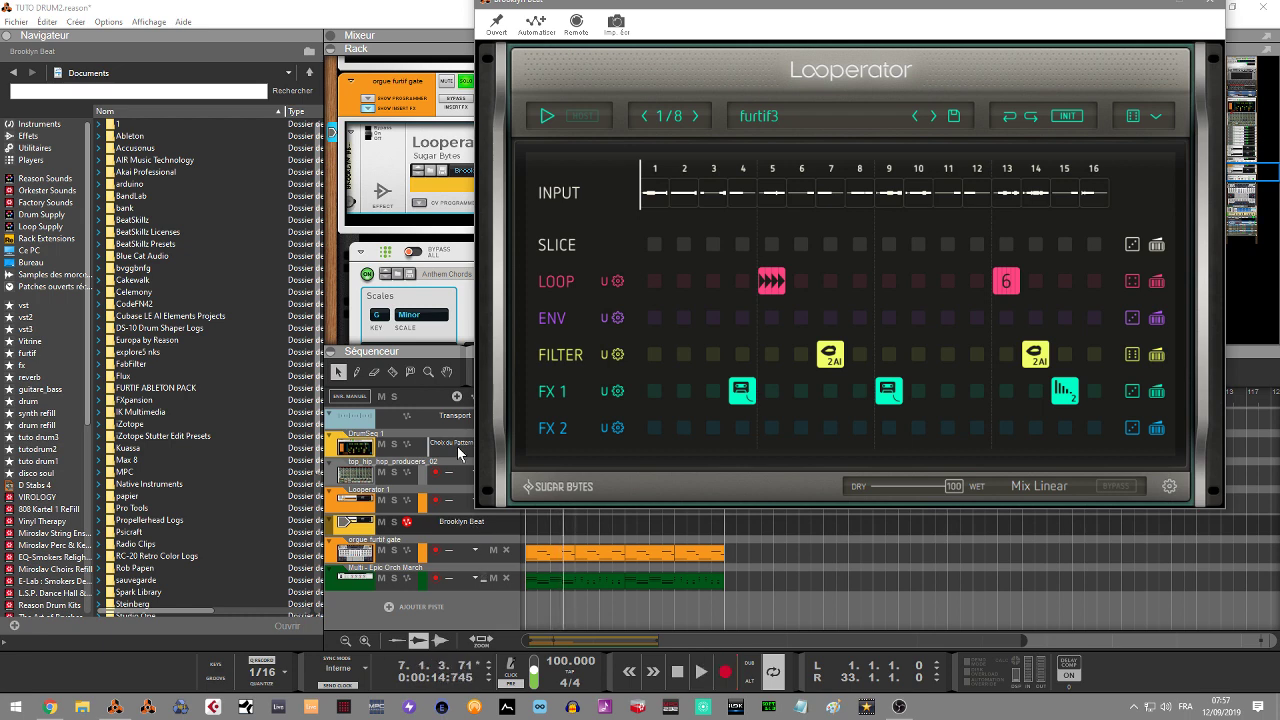
# Step: Add a note lane to the Brooklyn Beat track and record about 17 bars of preset-switching MIDI keys from the song start
pyautogui.rightClick(432, 522)
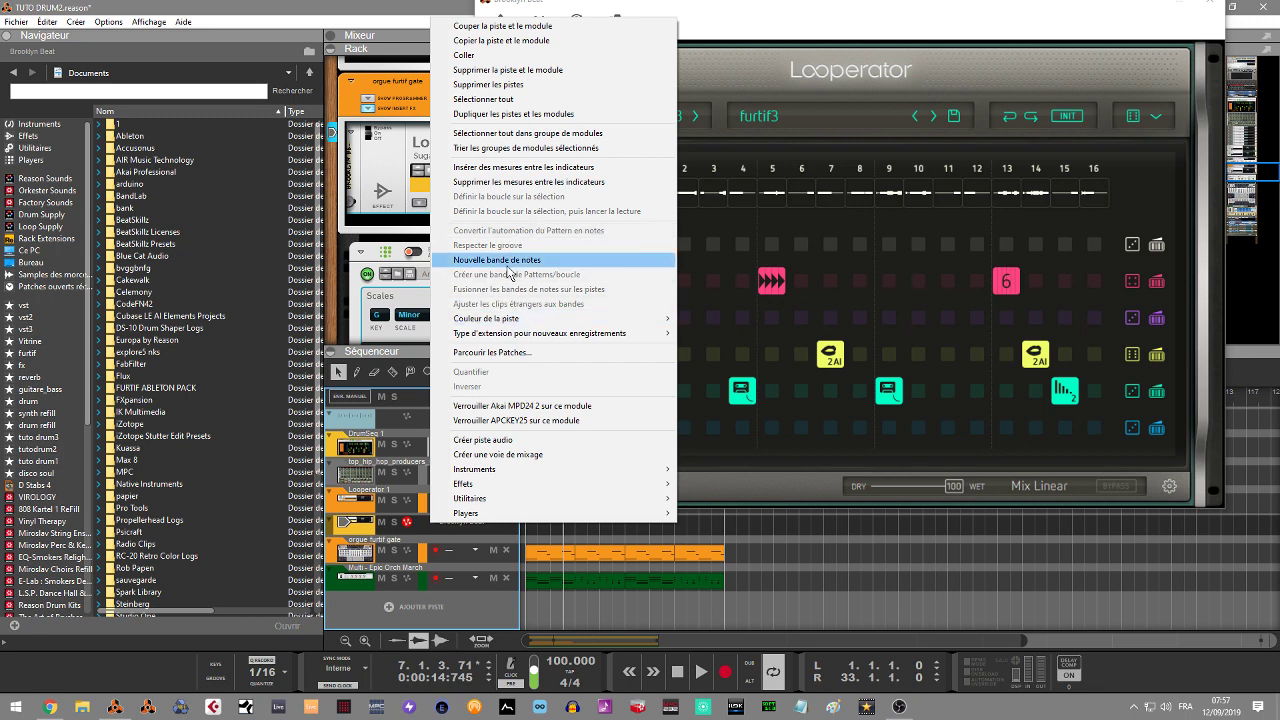
pyautogui.click(497, 259)
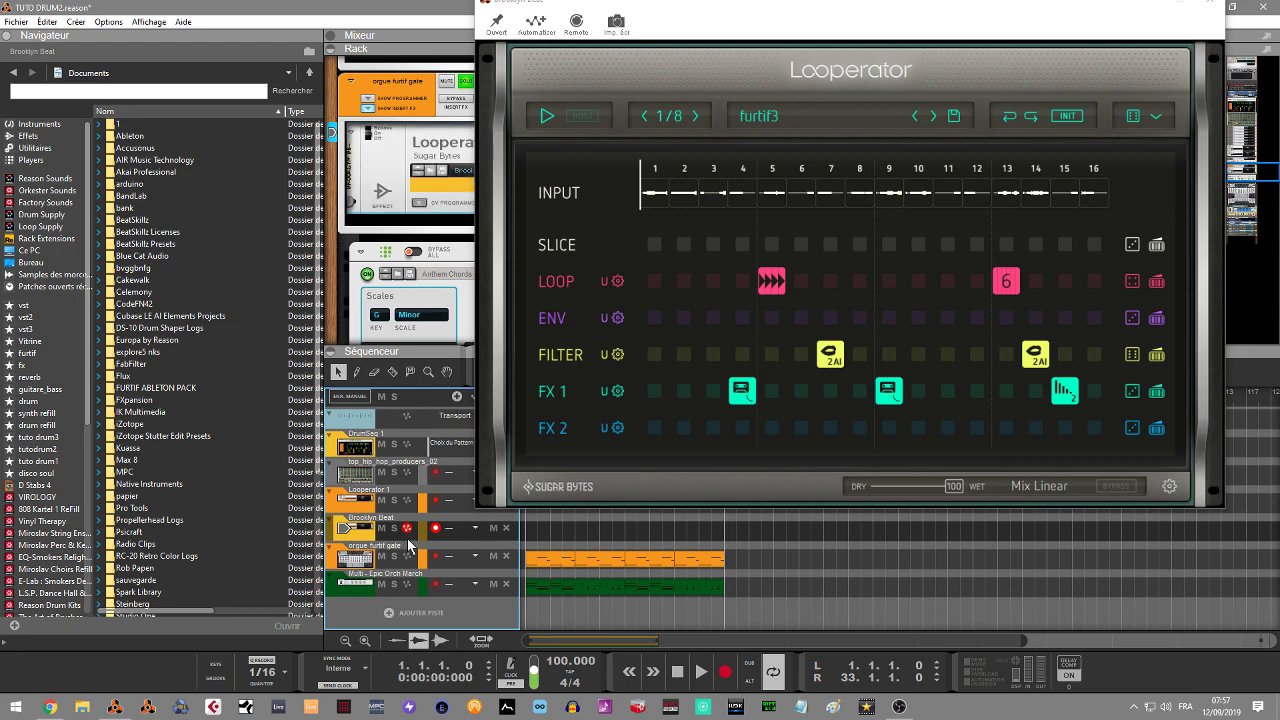
pyautogui.hotkey('ctrl', 'Return')
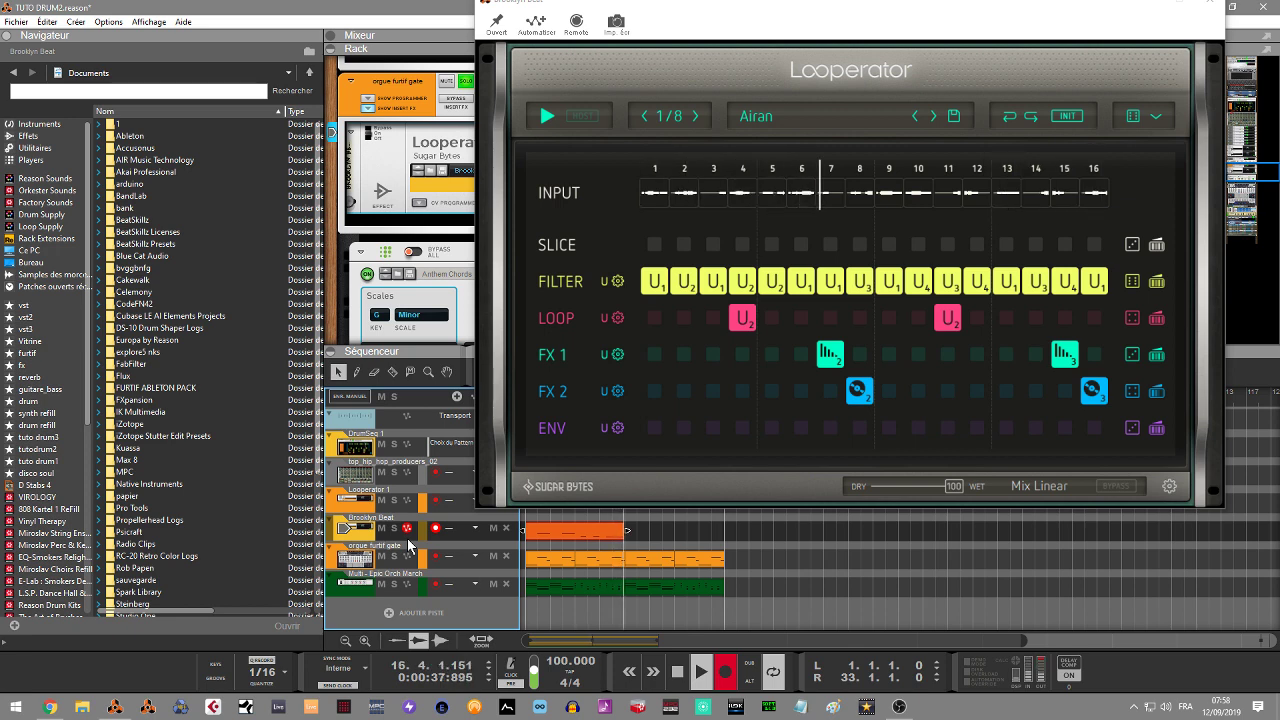
pyautogui.press('space')
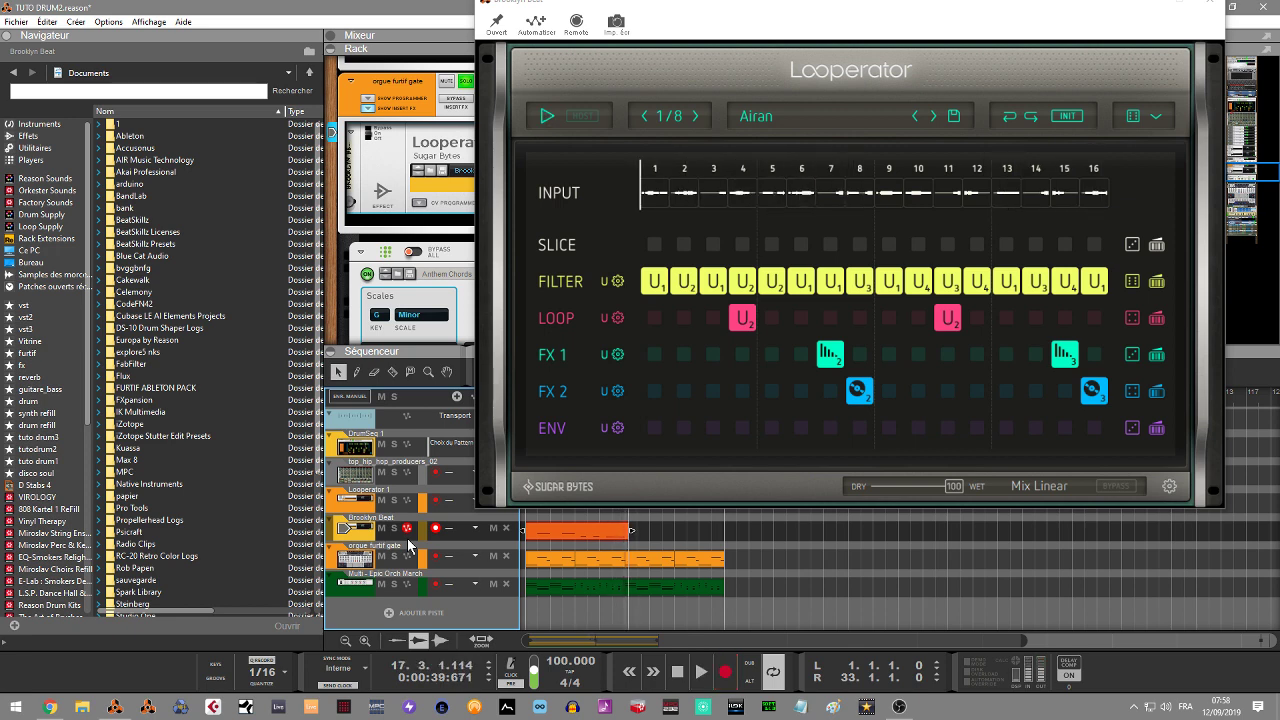
# Step: Open the recorded Brooklyn Beat clip in the note editor, close the Looperator window and play the clip from the start
pyautogui.click(628, 536)
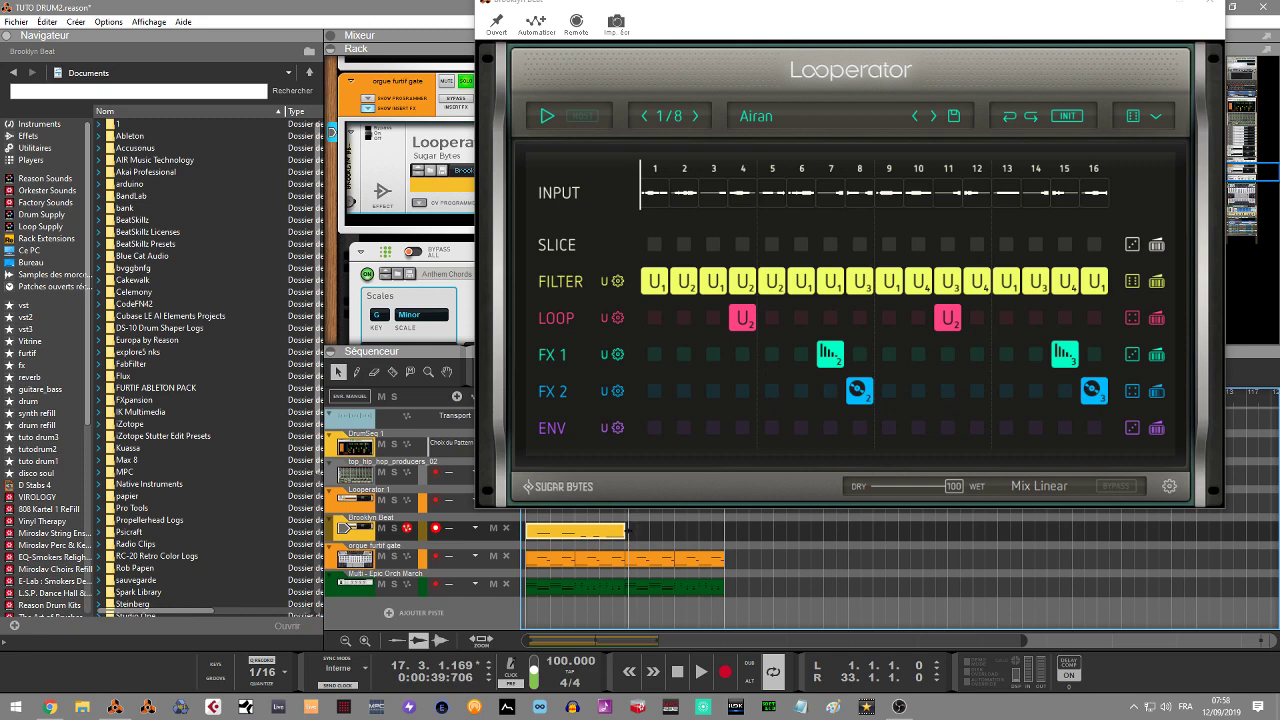
pyautogui.doubleClick(601, 535)
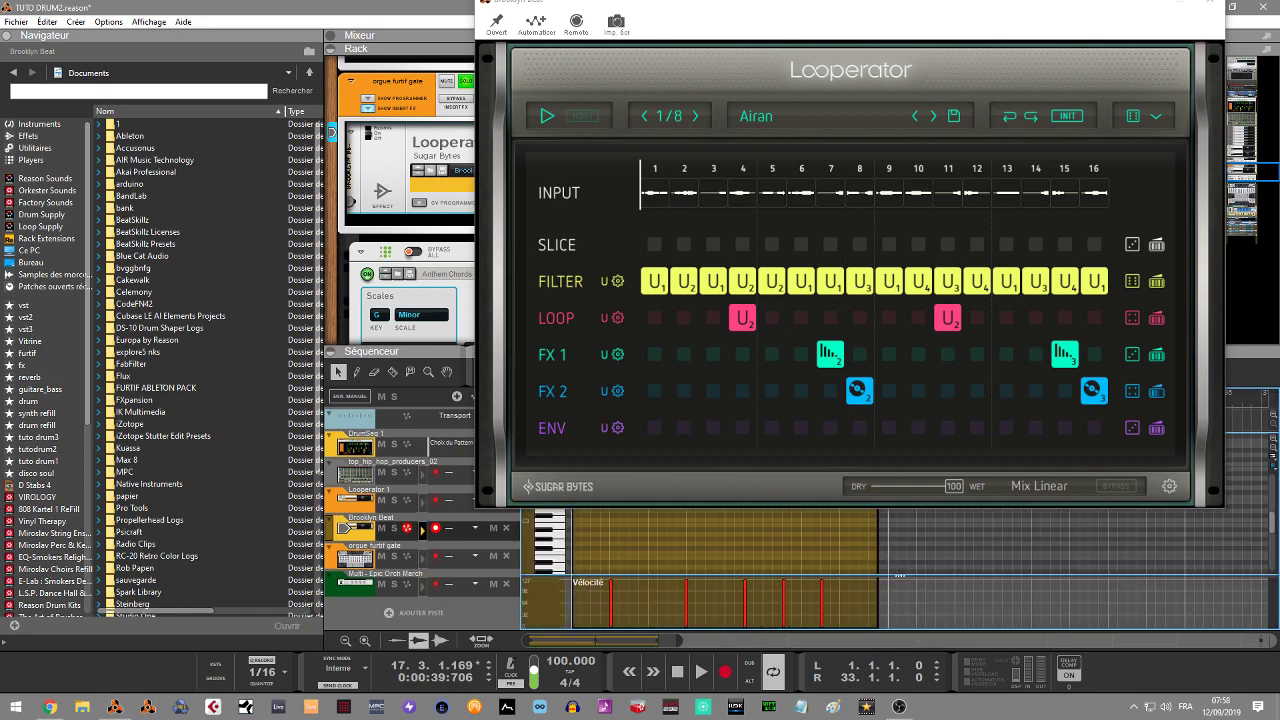
pyautogui.click(1210, 6)
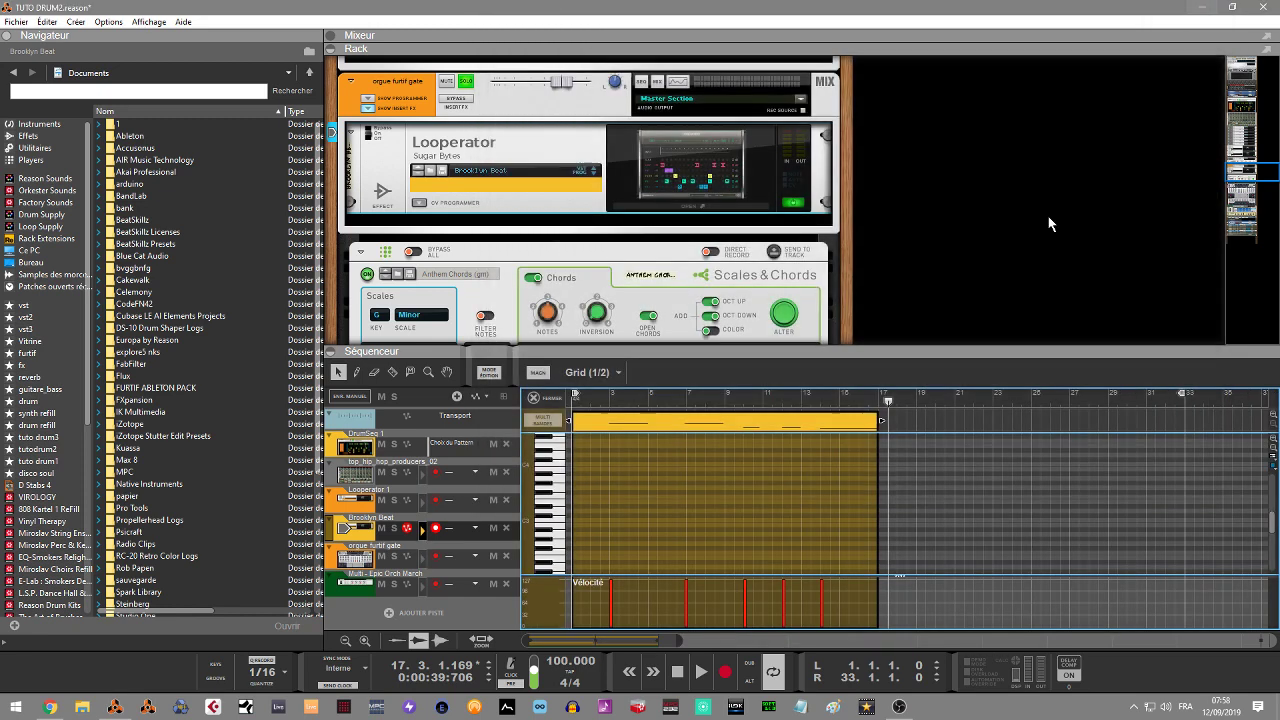
pyautogui.moveTo(1272, 528); pyautogui.dragTo(1272, 543)
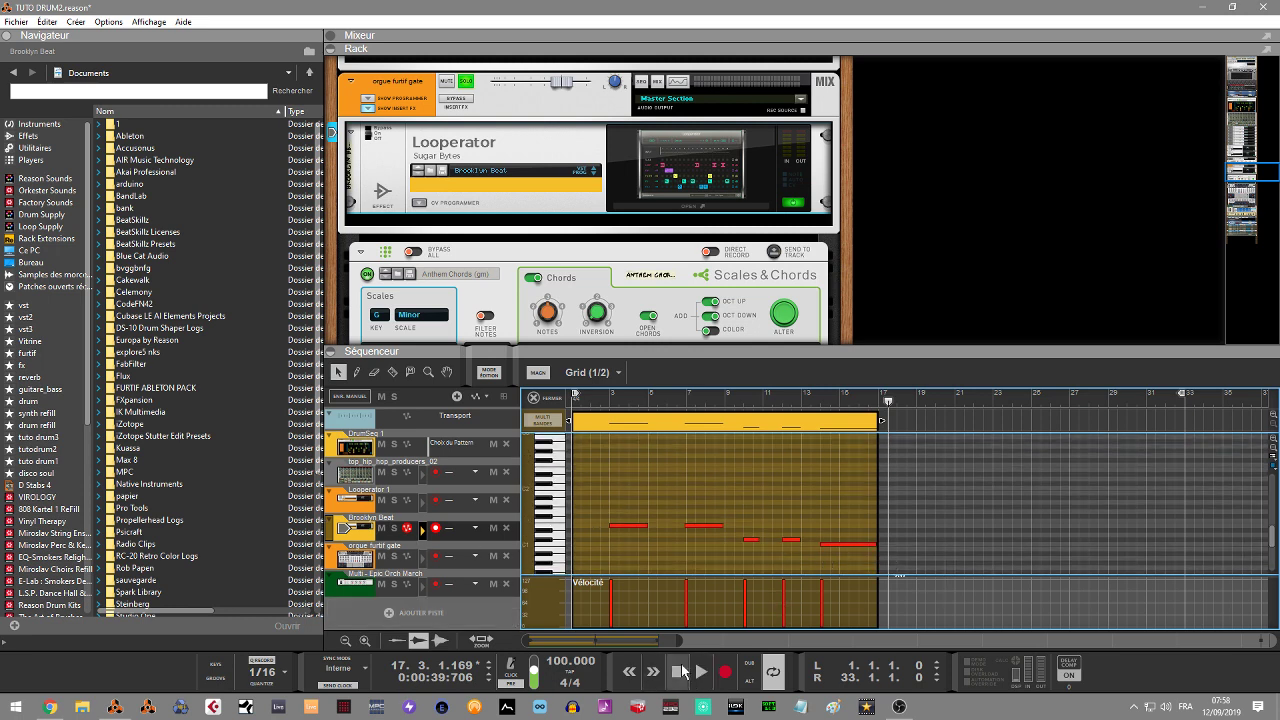
pyautogui.click(680, 672)
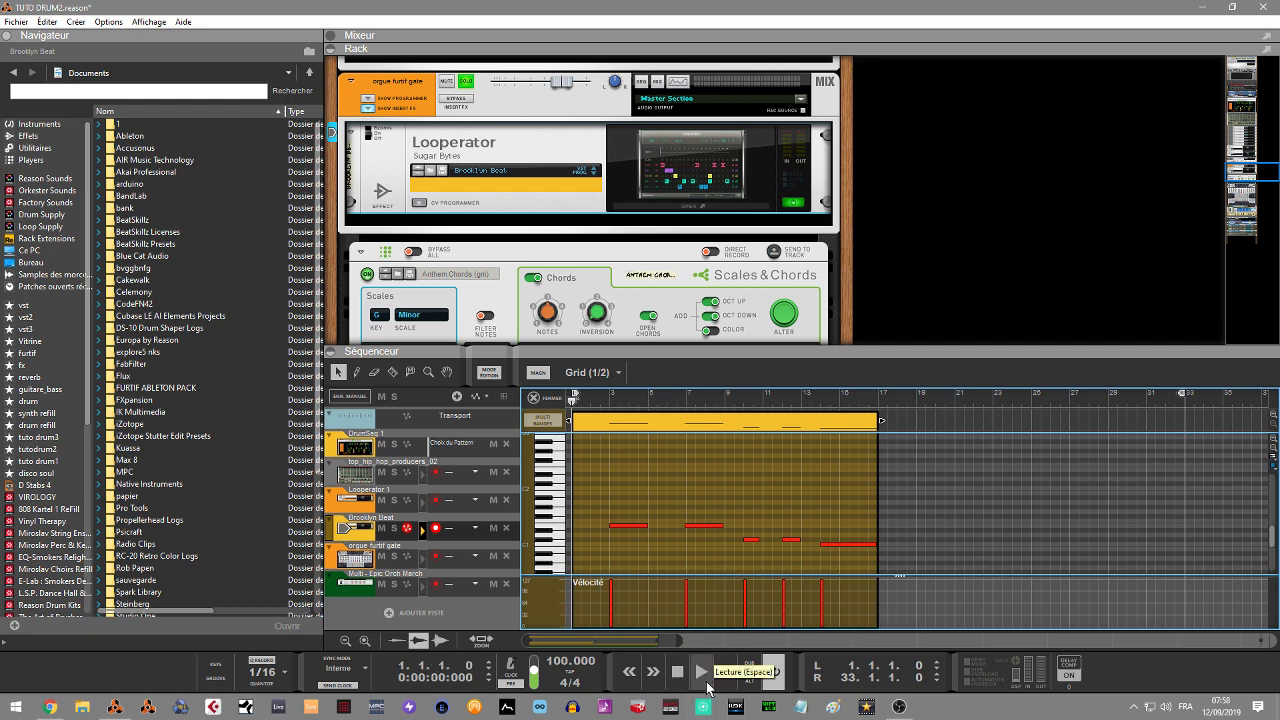
pyautogui.click(707, 684)
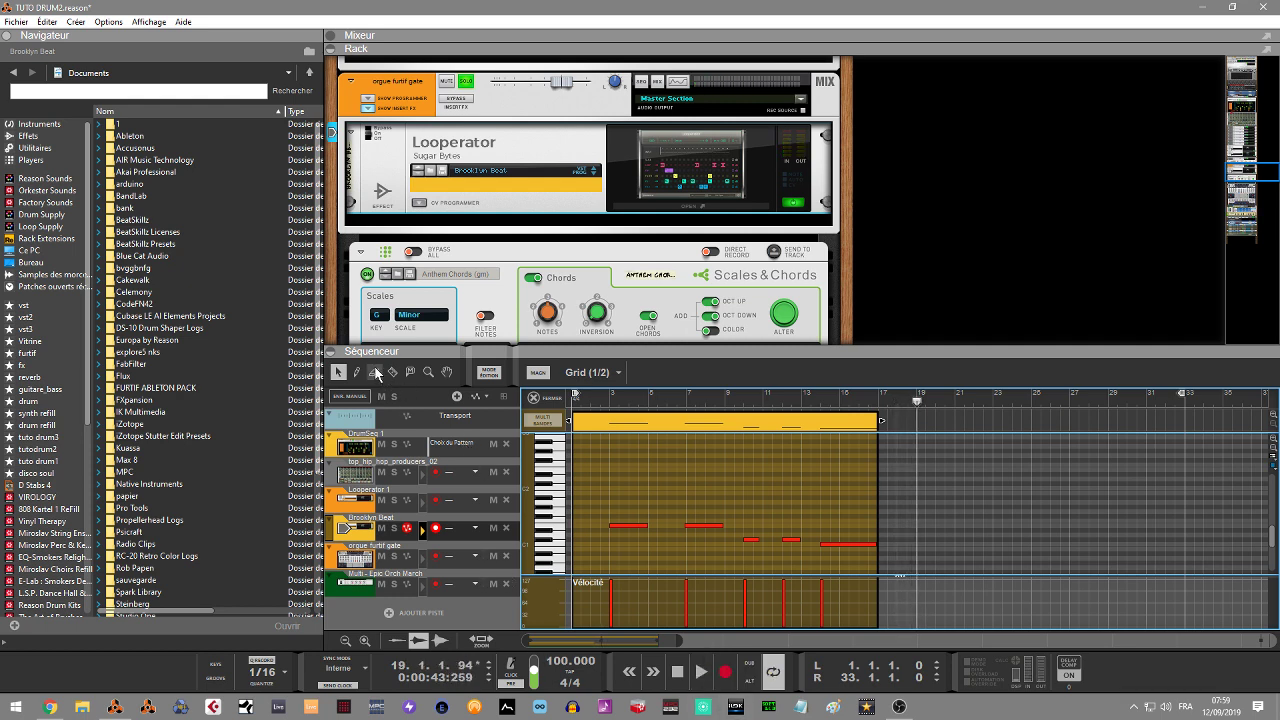
# Step: Collapse the sequencer and reopen the Looperator editor from its rack device
pyautogui.click(329, 352)
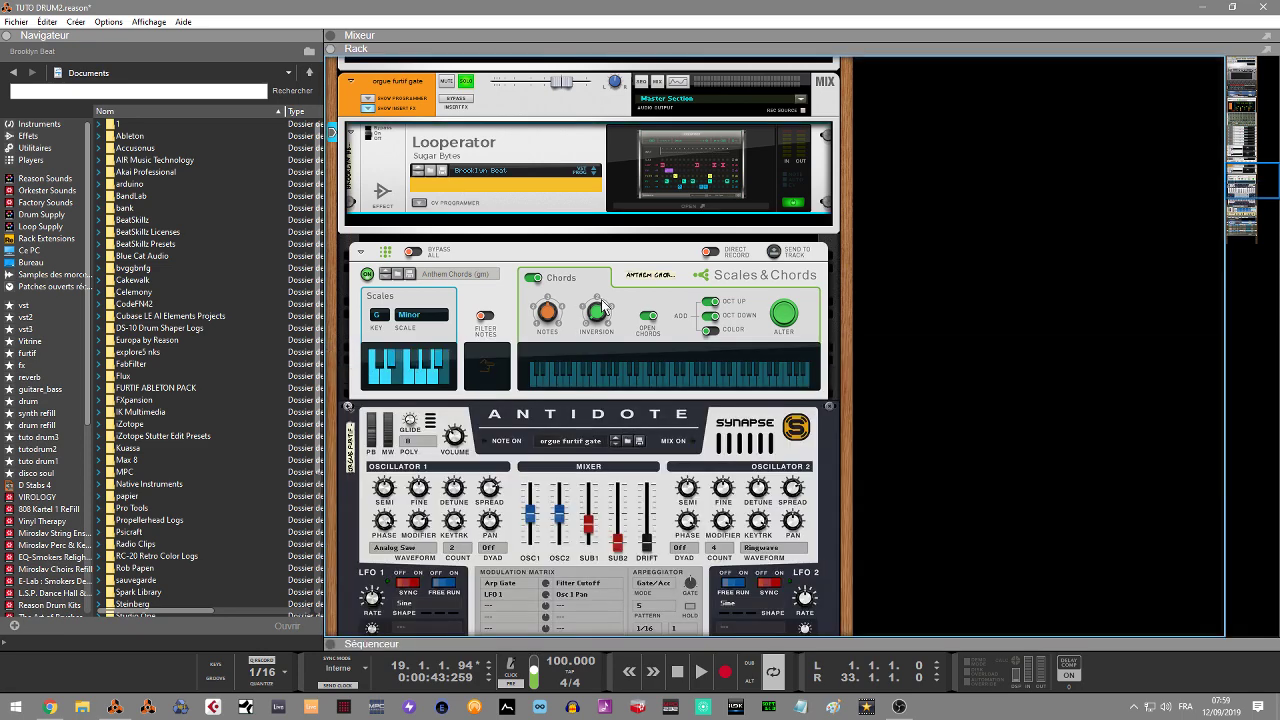
pyautogui.click(737, 203)
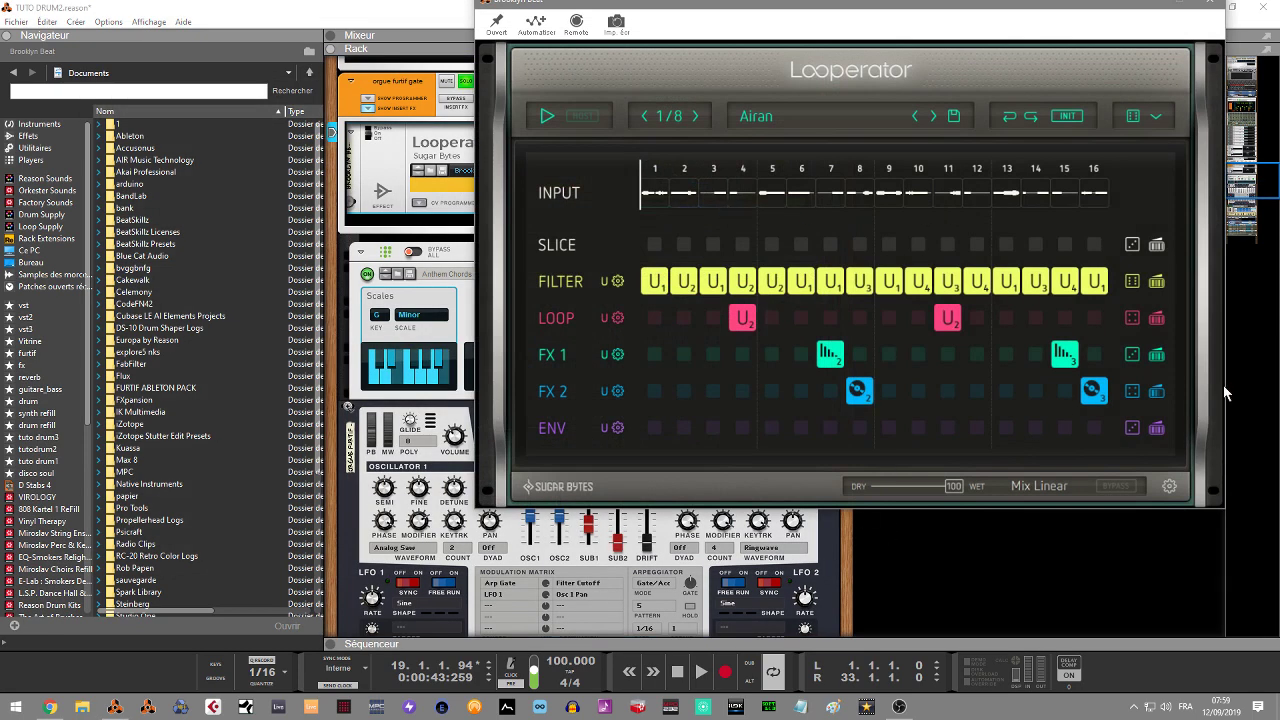
# Step: Replace the effect on step 16 of the FX 2 row with user effect U2, and switch it to U1
pyautogui.click(1092, 393)
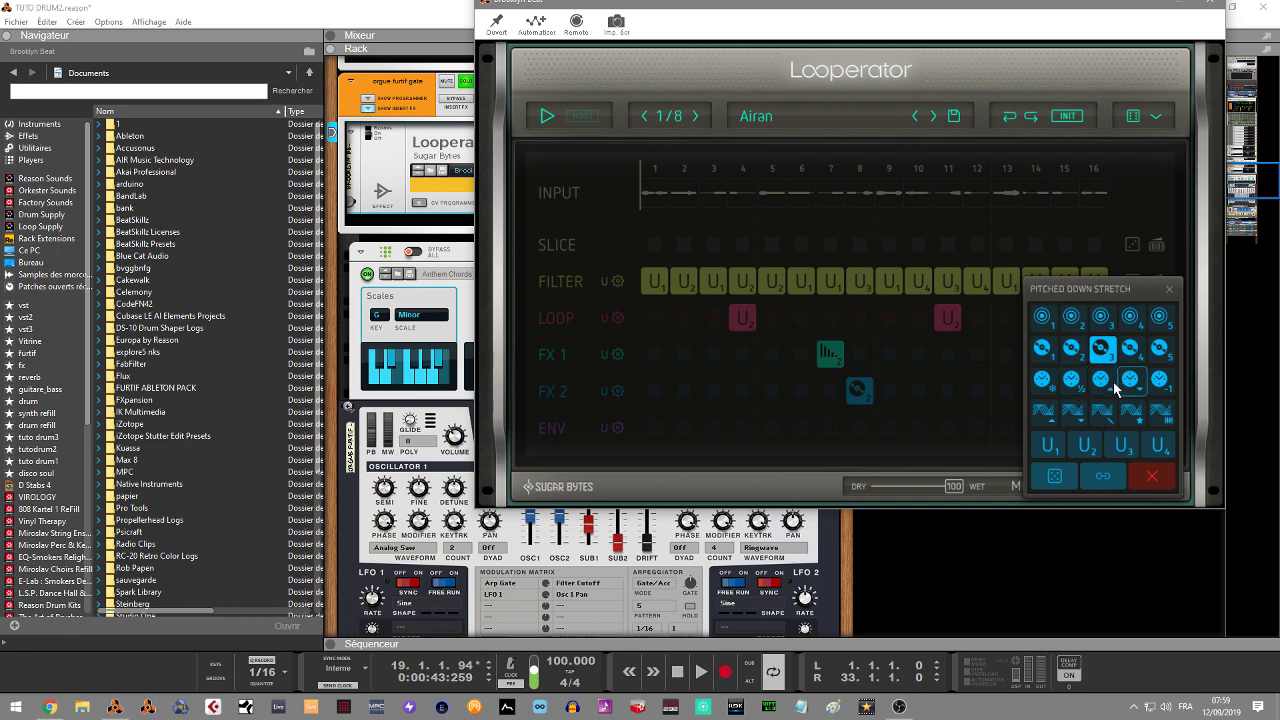
pyautogui.click(1087, 448)
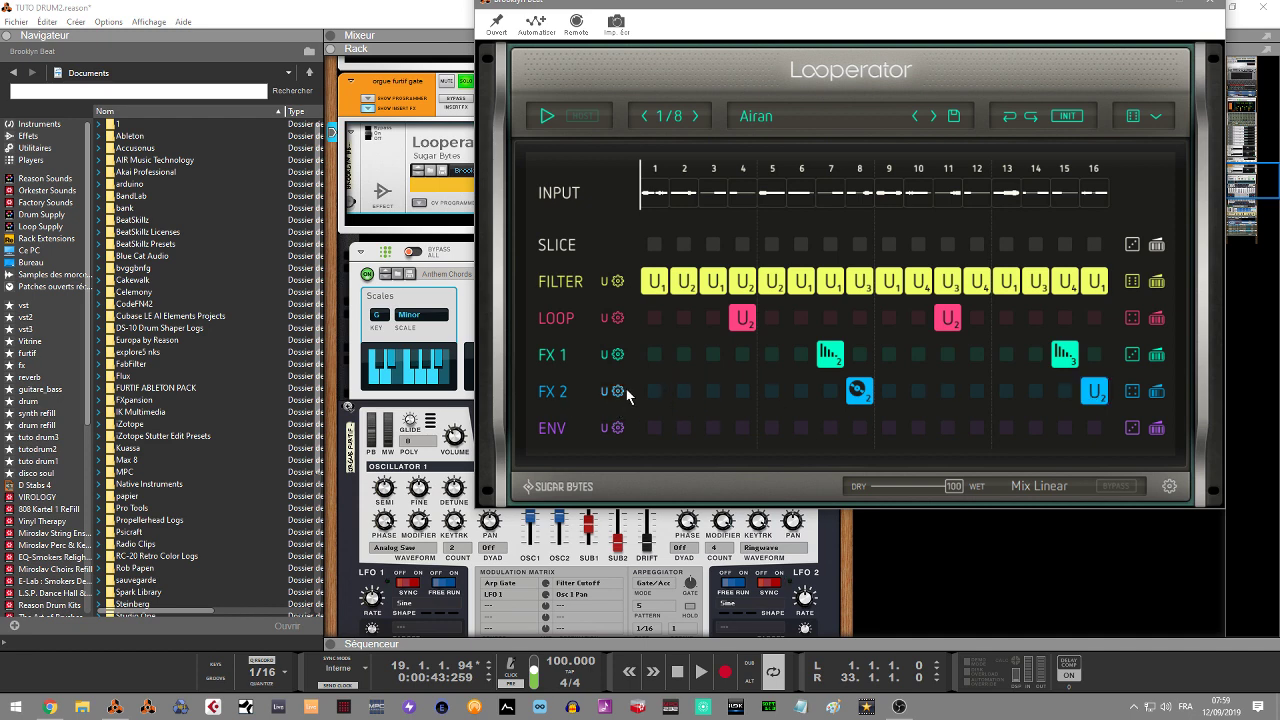
pyautogui.click(1094, 391)
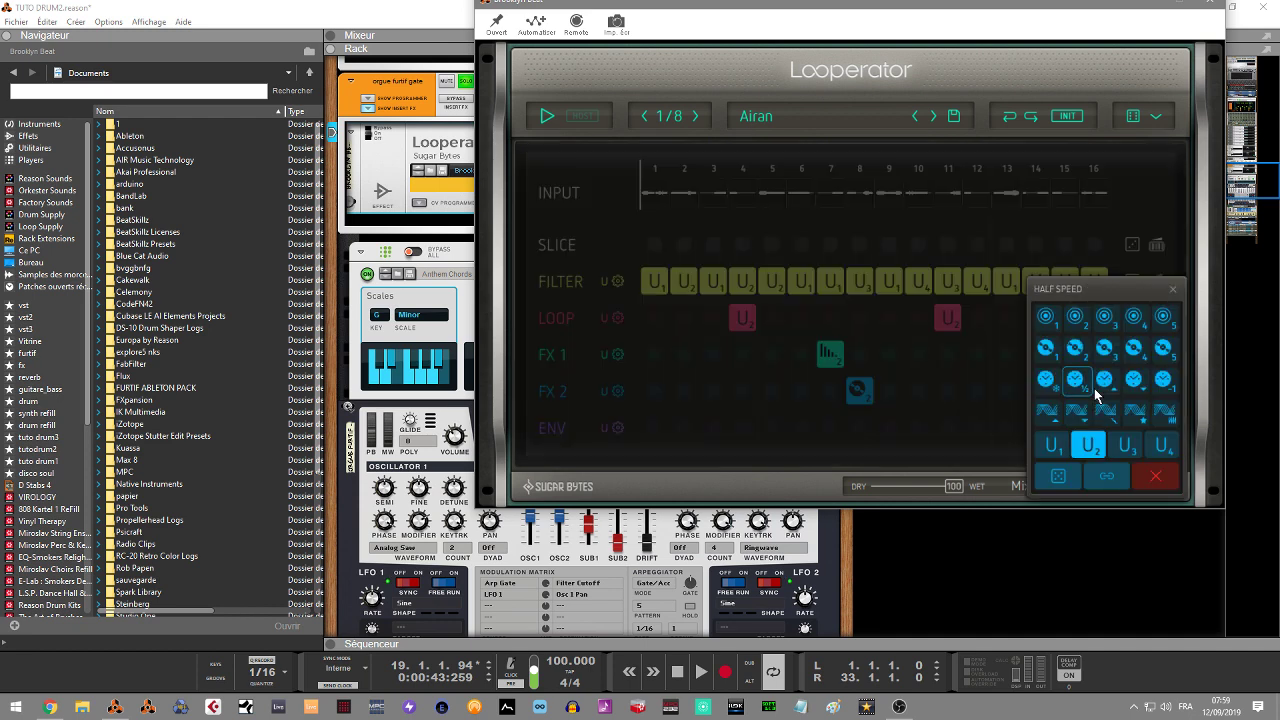
pyautogui.click(1053, 446)
# Step: Inspect the FX 2 user effect settings and the effect types available for U2, and return to the step grid
pyautogui.click(617, 393)
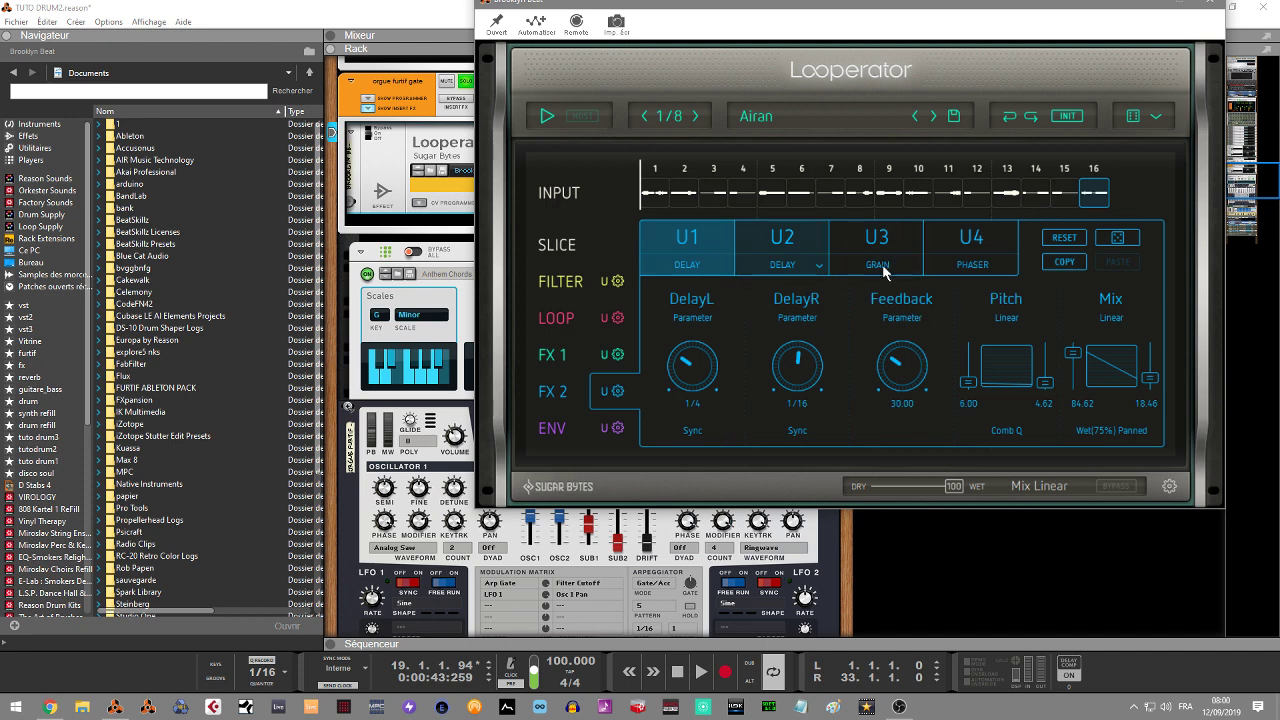
pyautogui.click(782, 266)
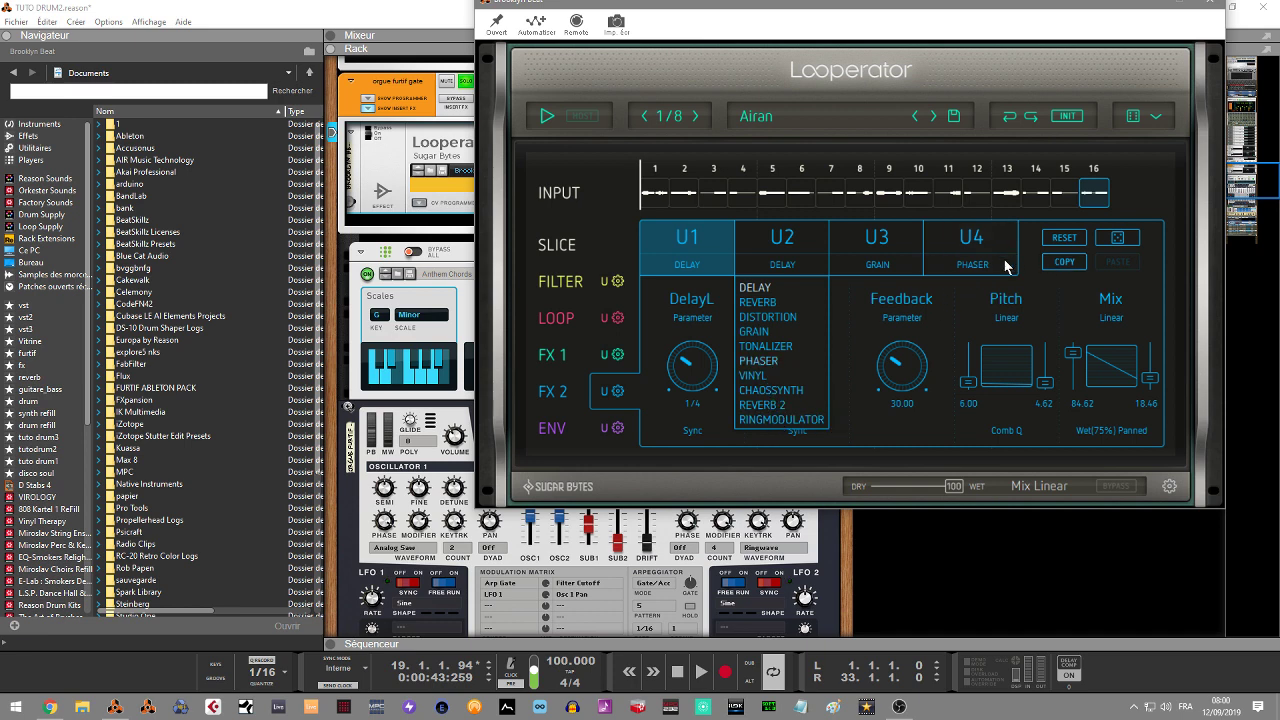
pyautogui.click(1160, 177)
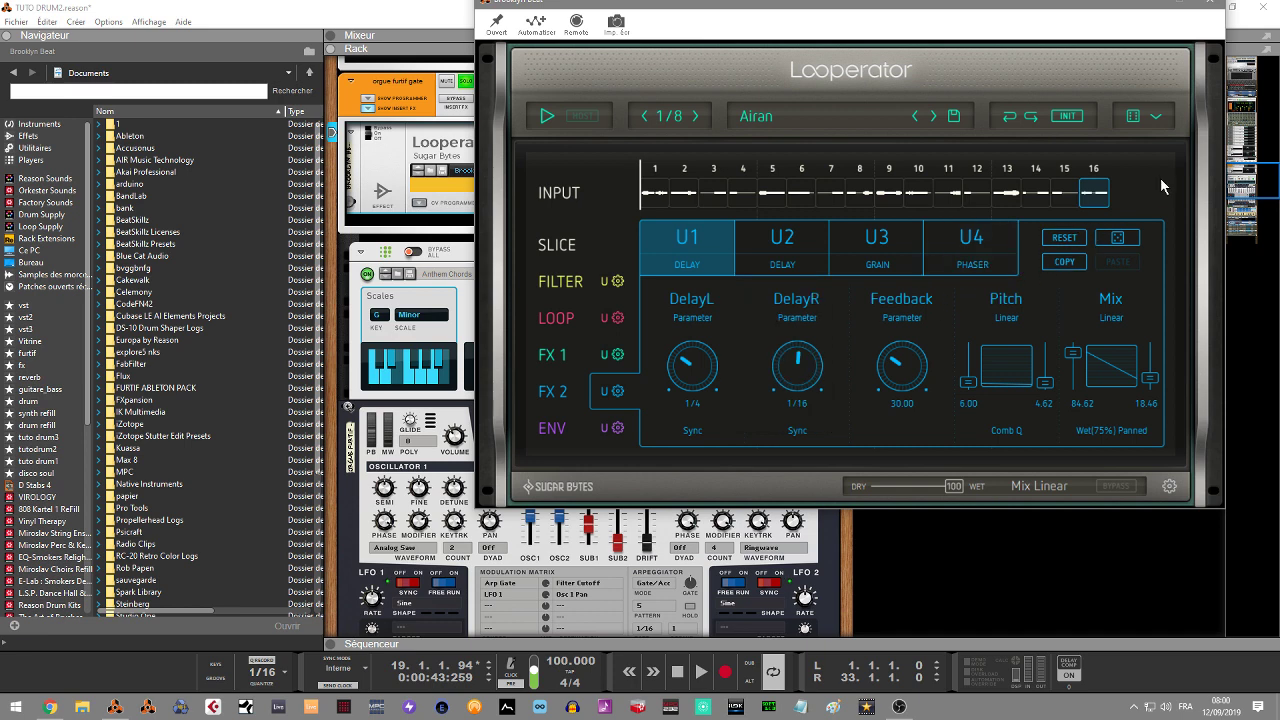
pyautogui.click(605, 398)
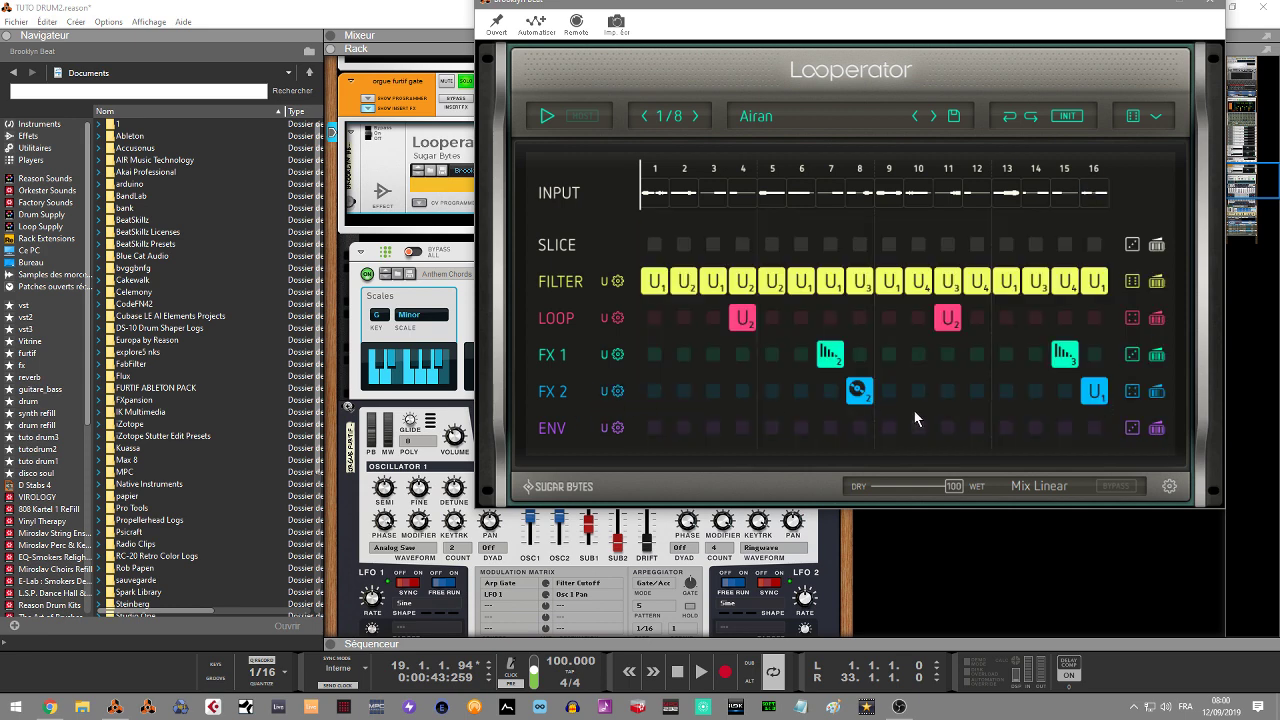
# Step: Place the Half Speed effect on steps 16 and 15 of the FX 2 row
pyautogui.click(1102, 395)
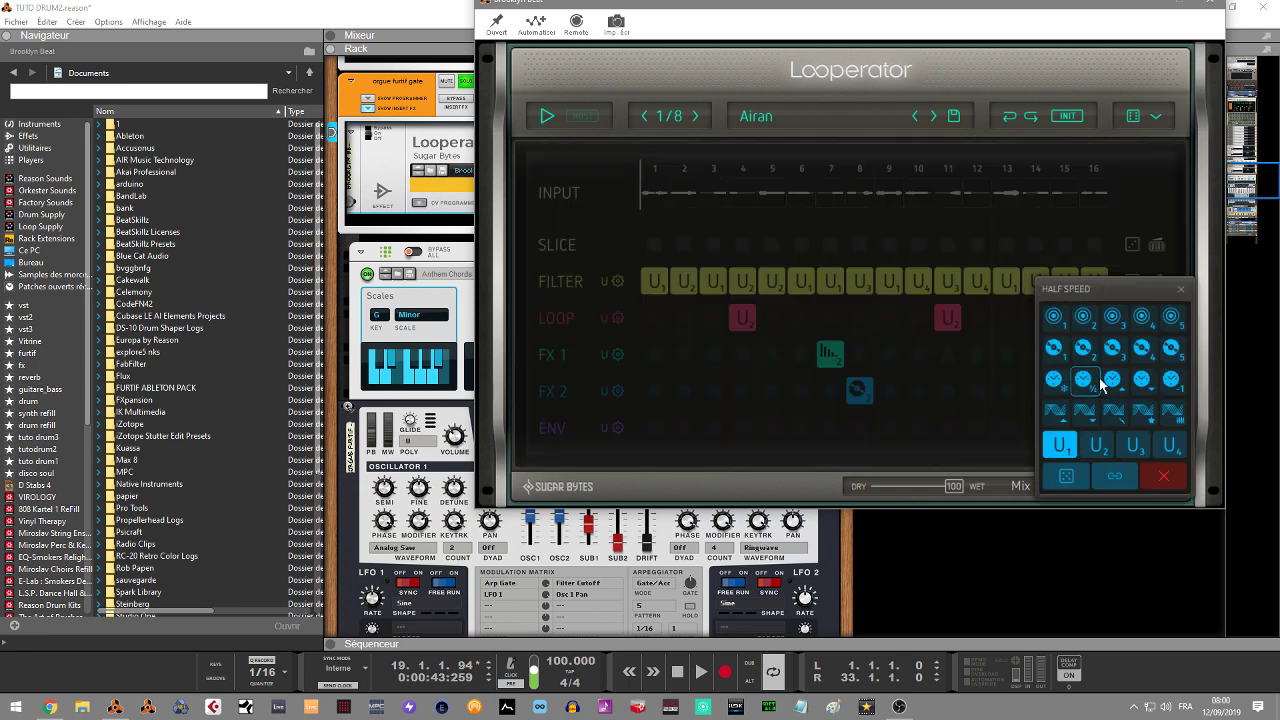
pyautogui.click(1087, 384)
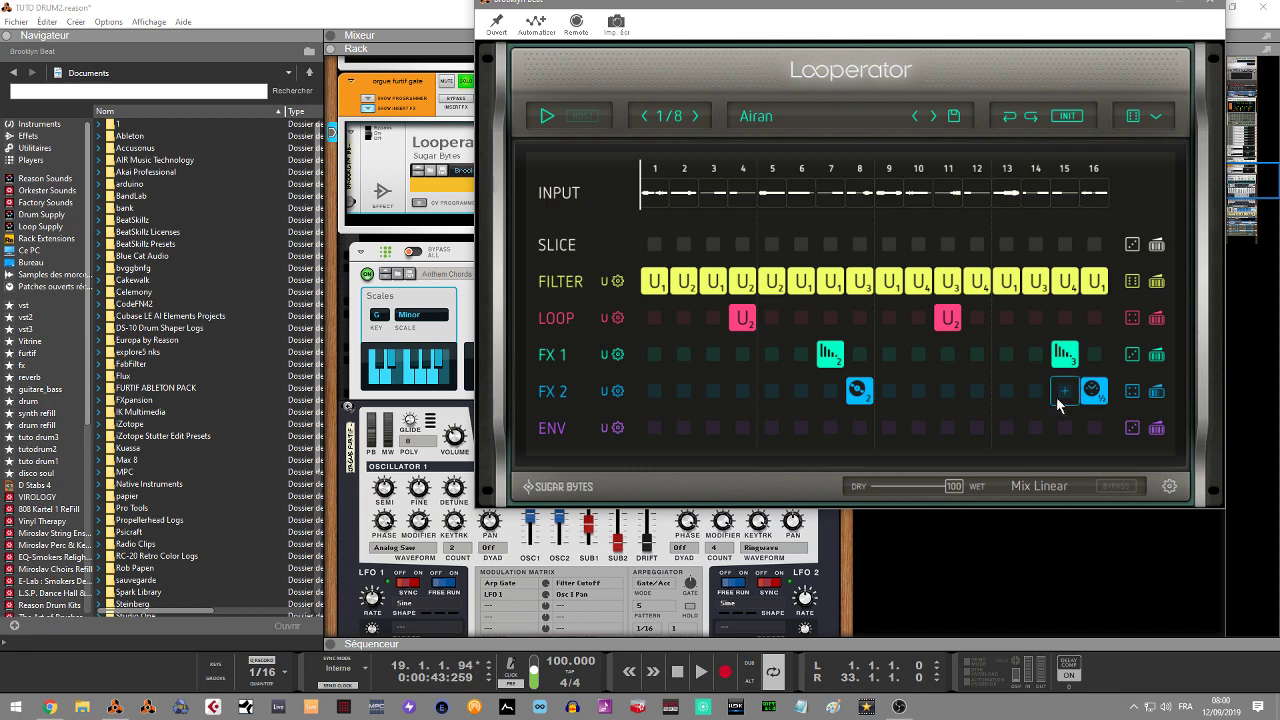
pyautogui.click(1069, 394)
pyautogui.click(1049, 384)
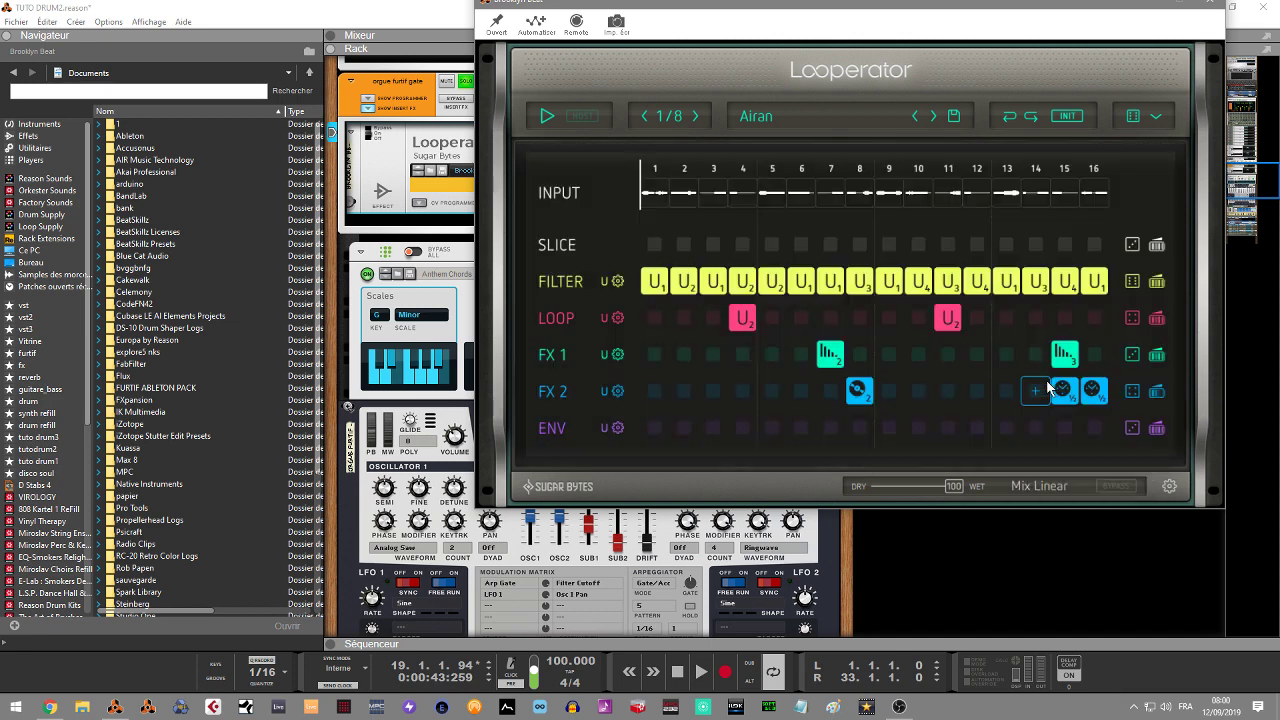
# Step: Play the song with host sync enabled and show the Remote List key assignments for Airan through furtif3 in the preset browser
pyautogui.press('space')
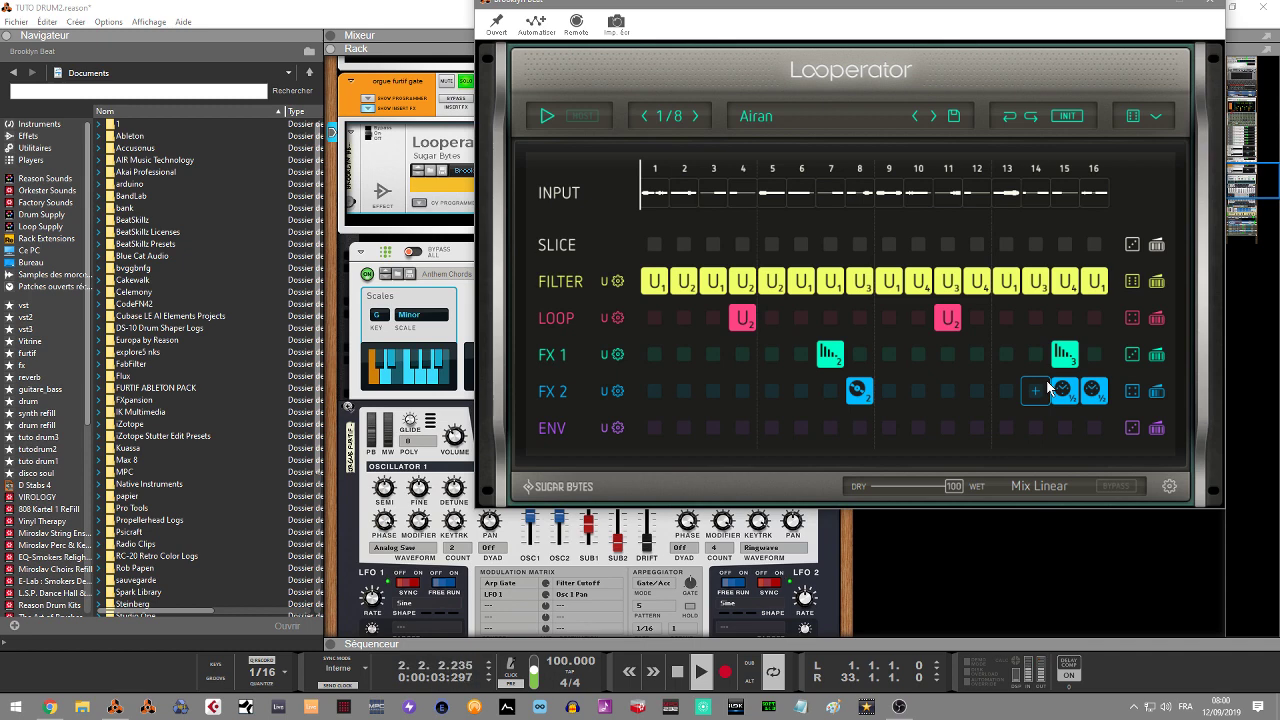
pyautogui.click(586, 116)
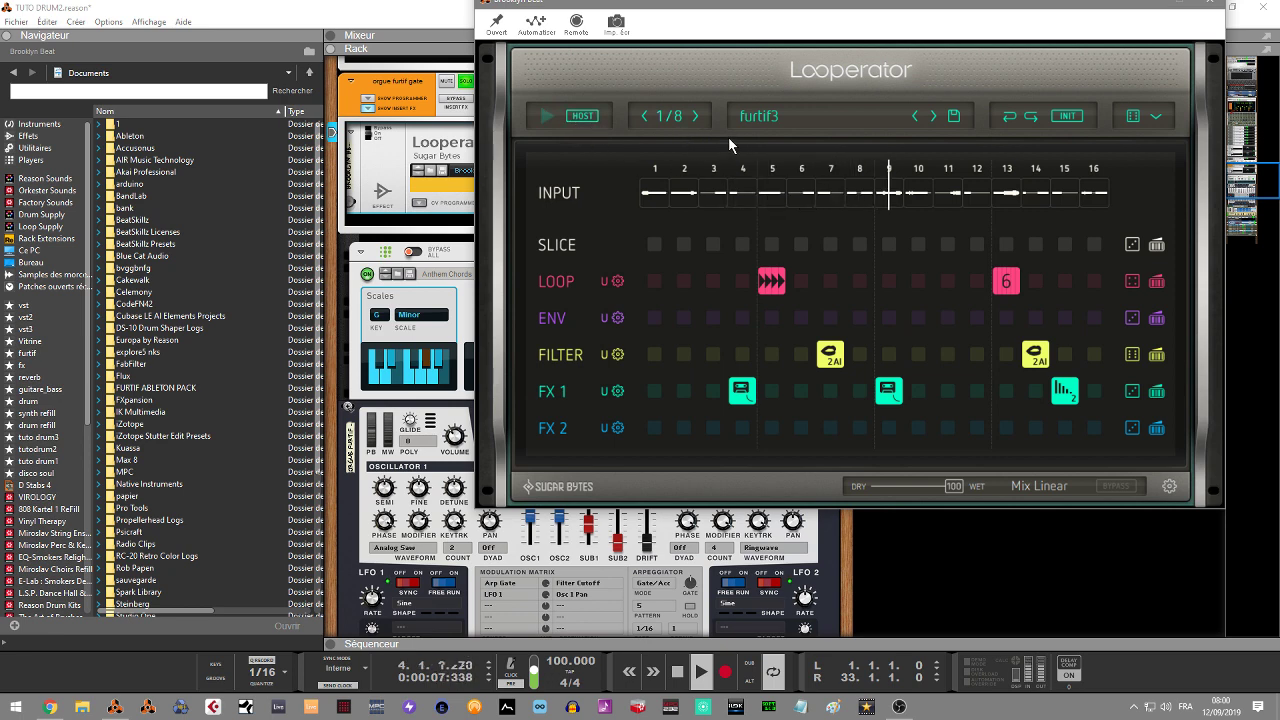
pyautogui.click(824, 114)
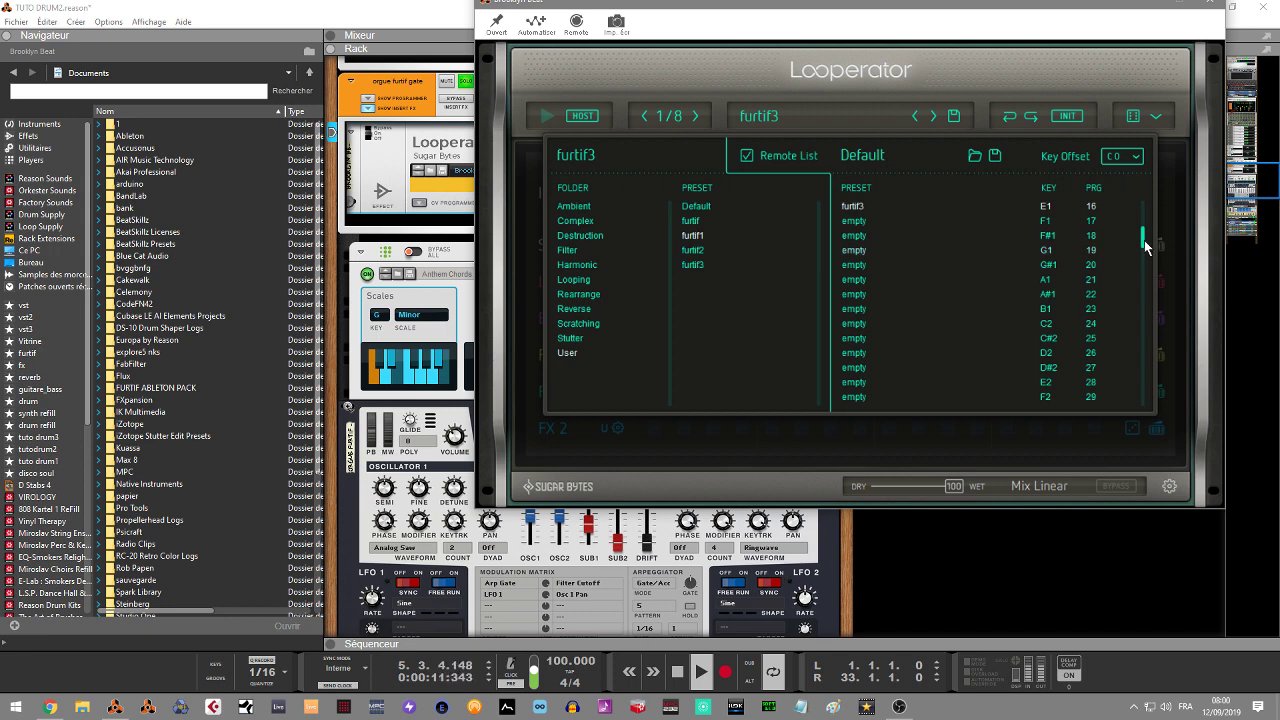
pyautogui.moveTo(1145, 243); pyautogui.dragTo(1141, 221)
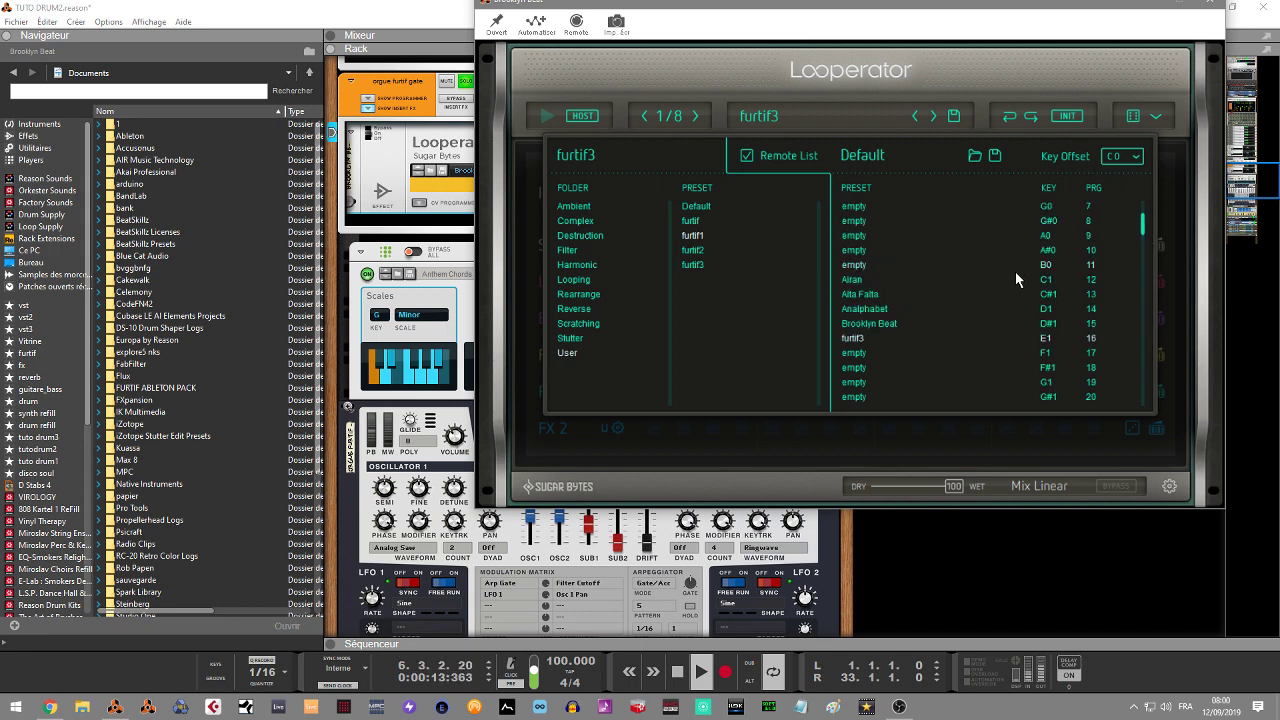
# Step: Return to the step grid and inspect the effects available for step 15 of the FX 1 row
pyautogui.click(1111, 80)
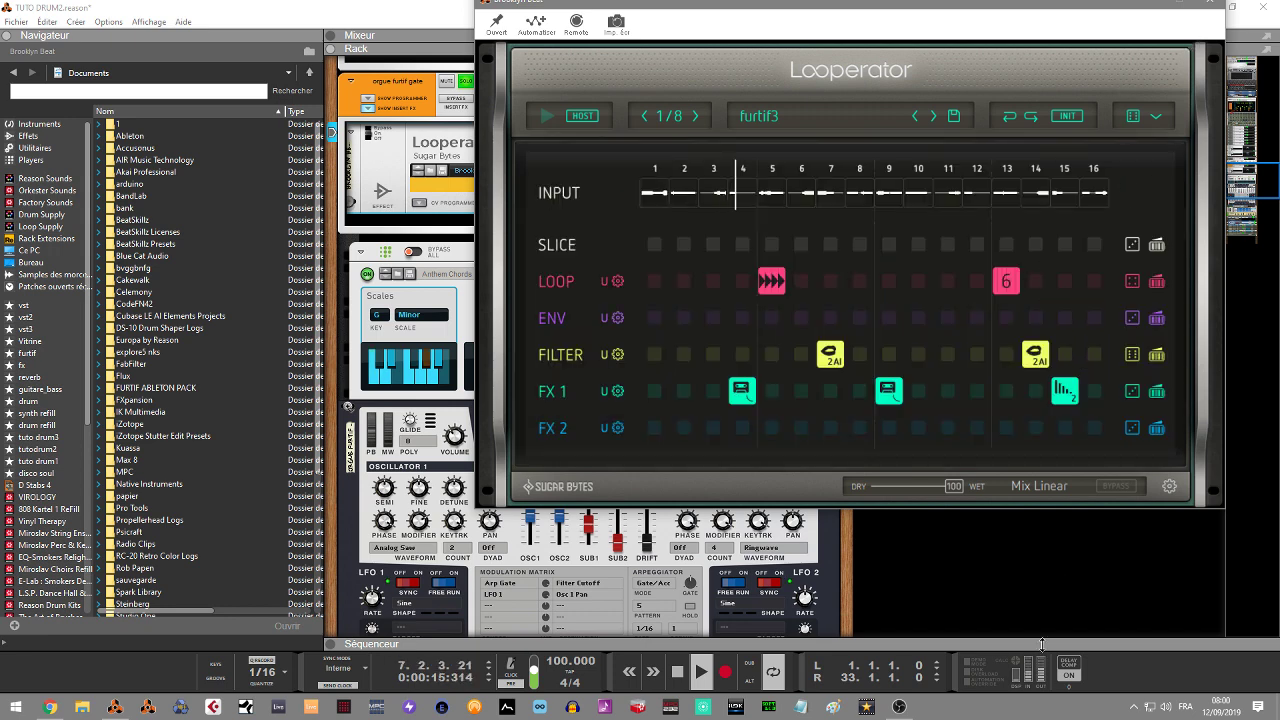
pyautogui.click(1071, 397)
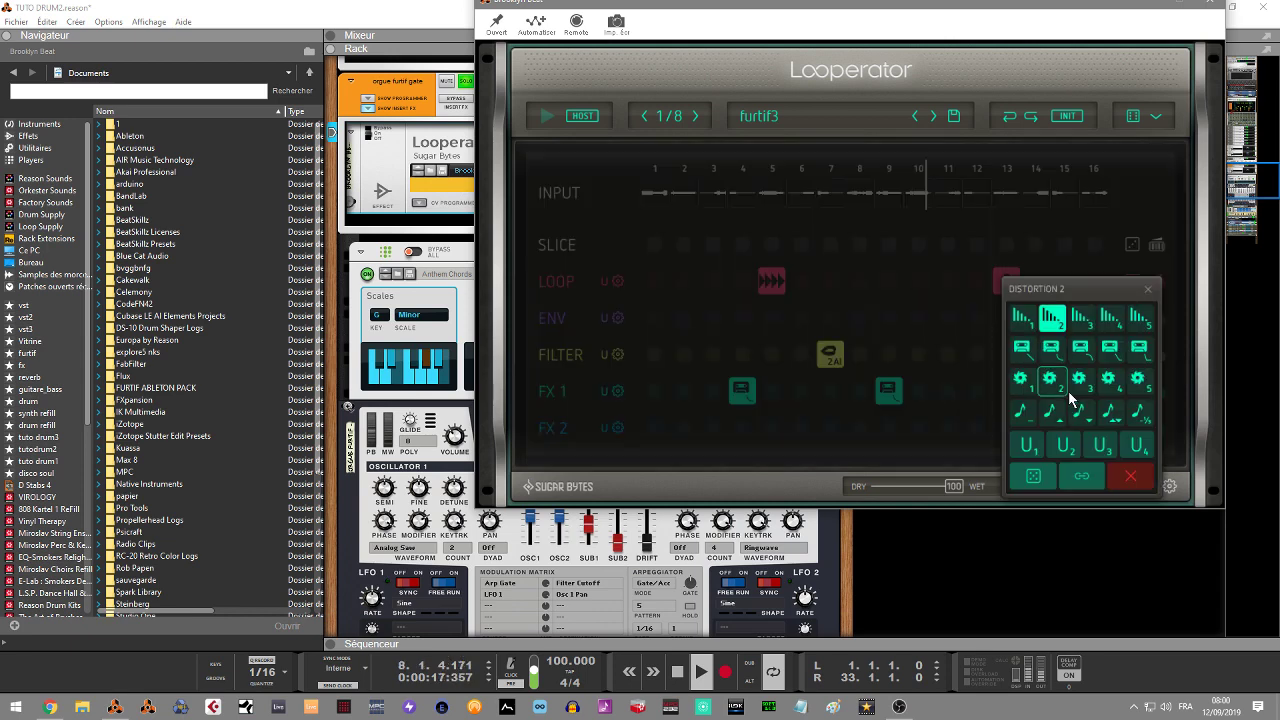
pyautogui.click(1019, 386)
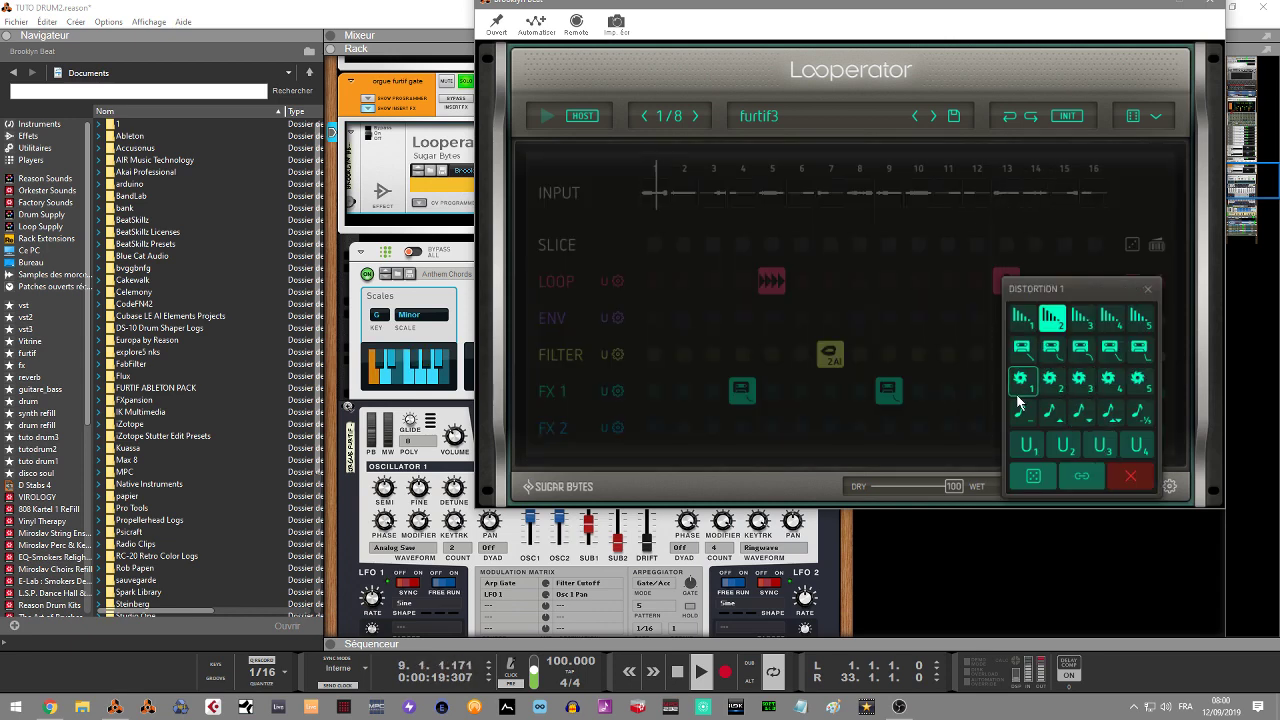
pyautogui.click(977, 395)
# Step: Choose a clock-type speed effect for step 16 of the FX 2 row and look through the effects available for step 15
pyautogui.click(1100, 432)
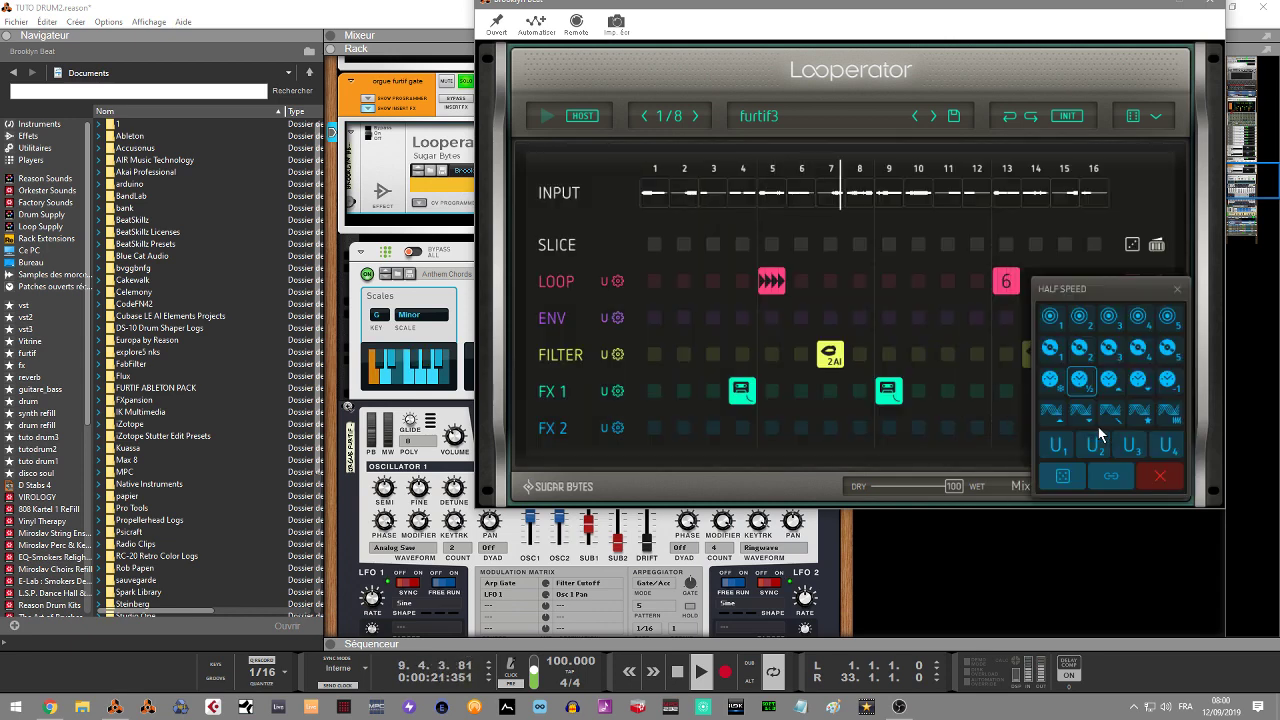
pyautogui.click(1105, 382)
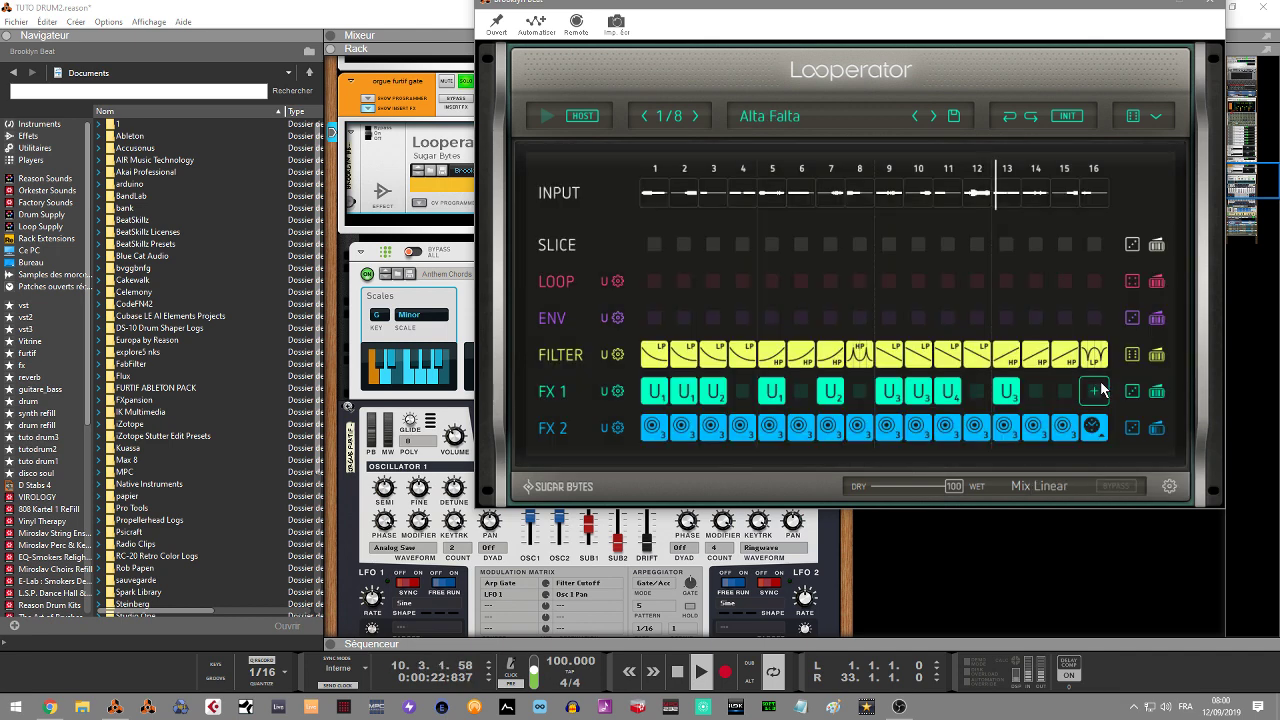
pyautogui.click(1069, 424)
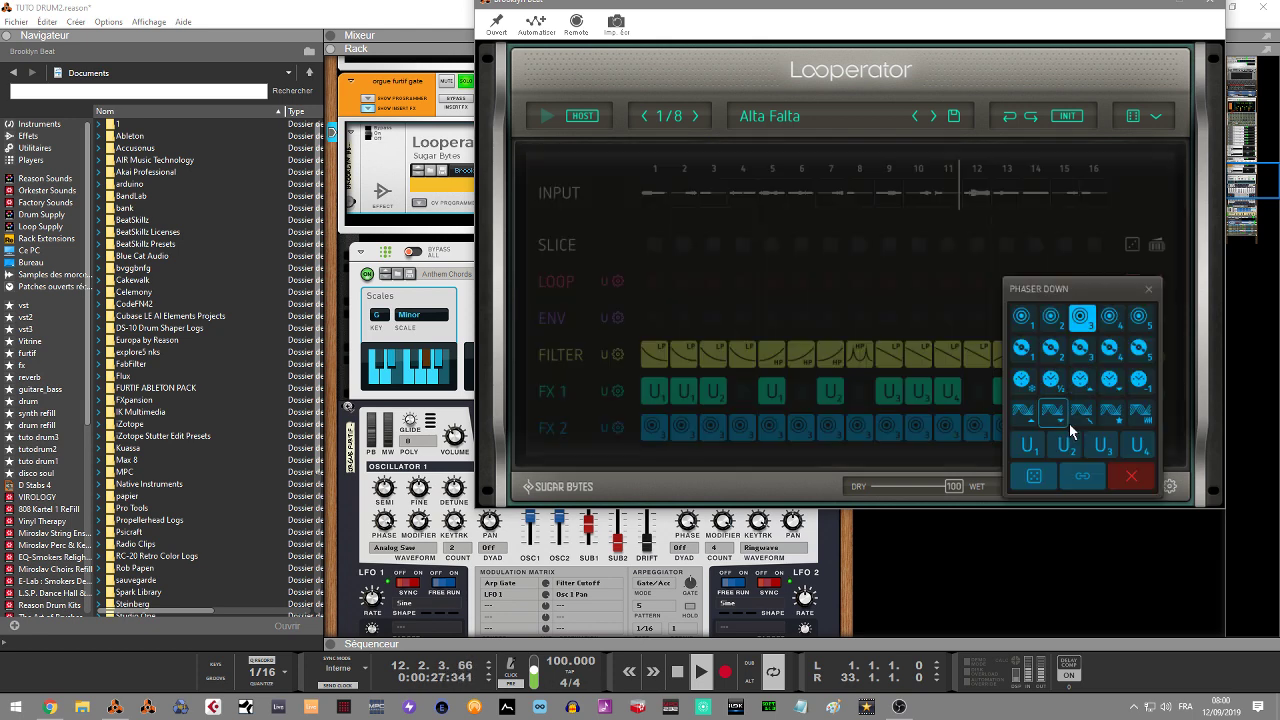
pyautogui.click(1184, 365)
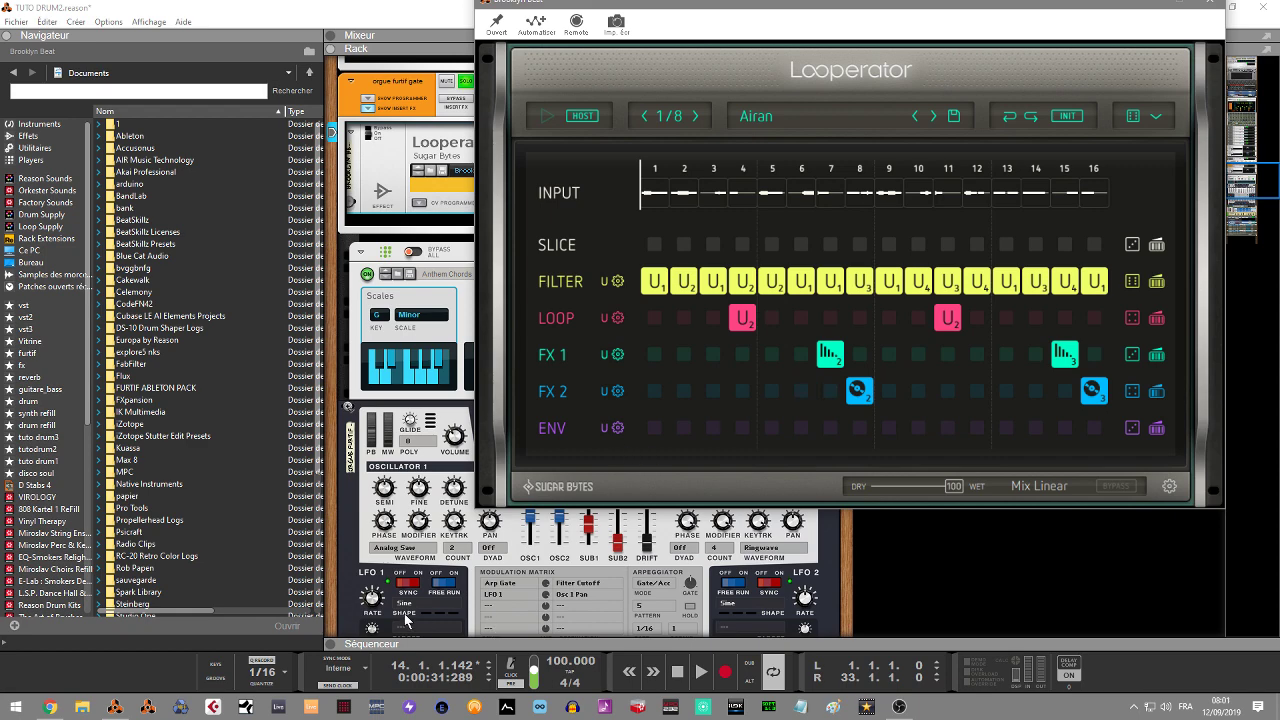
# Step: Delete the recorded MIDI clip from the Brooklyn Beat track in the sequencer
pyautogui.click(340, 644)
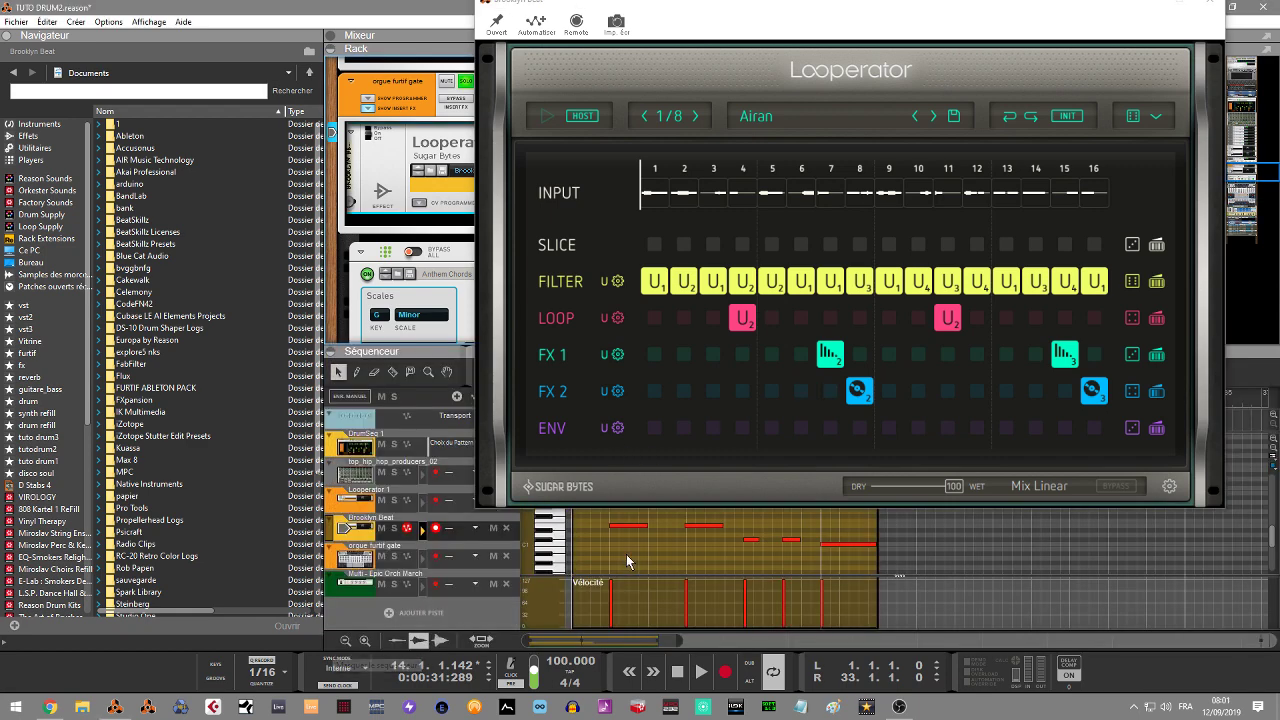
pyautogui.click(1216, 7)
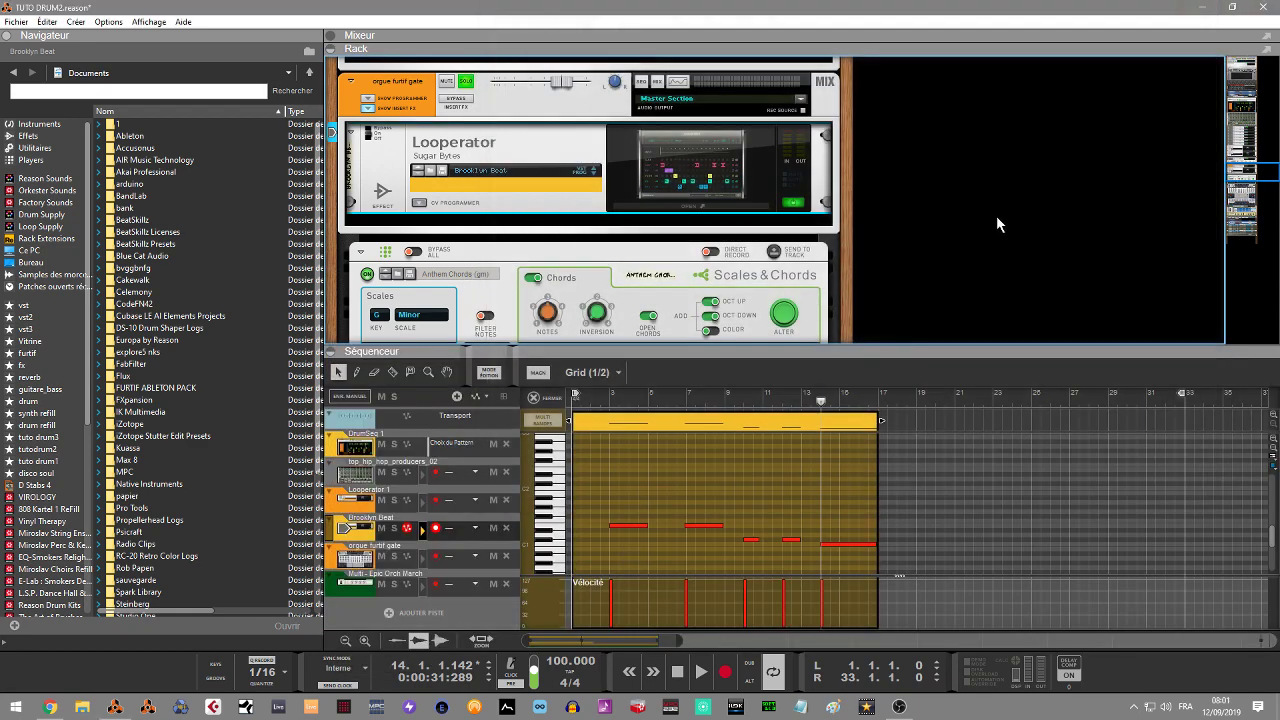
pyautogui.click(533, 397)
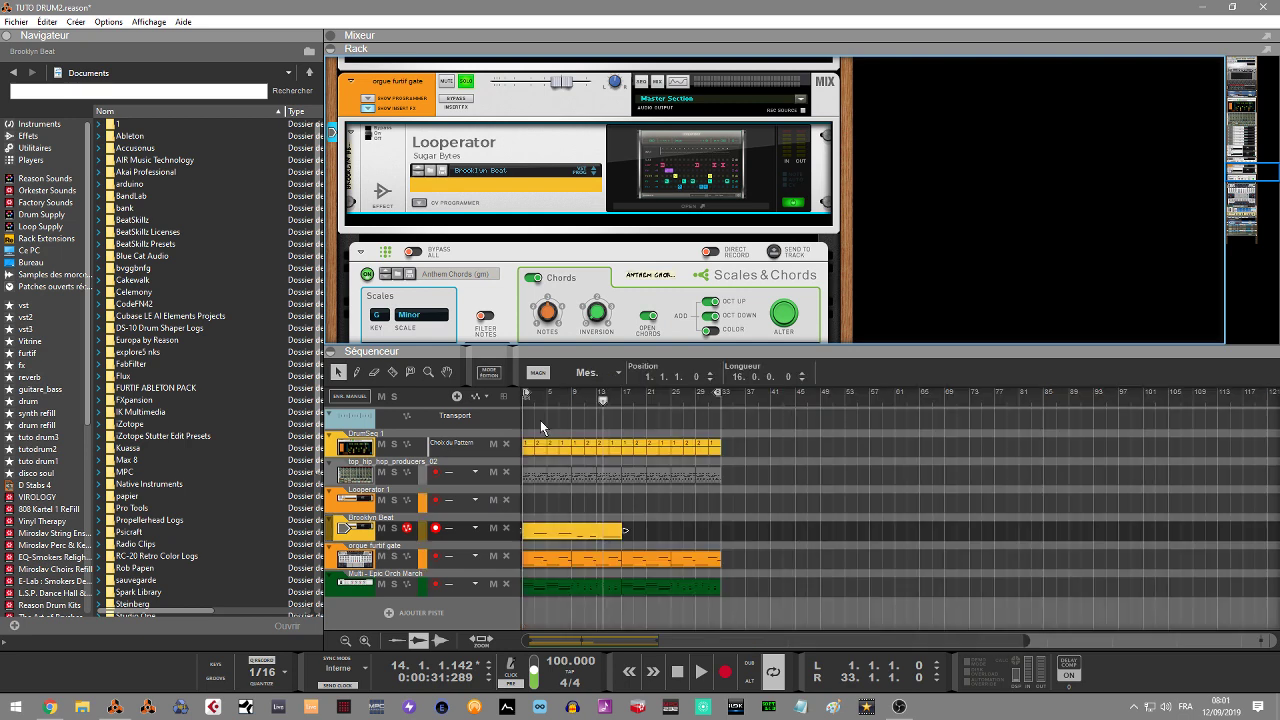
pyautogui.click(568, 530)
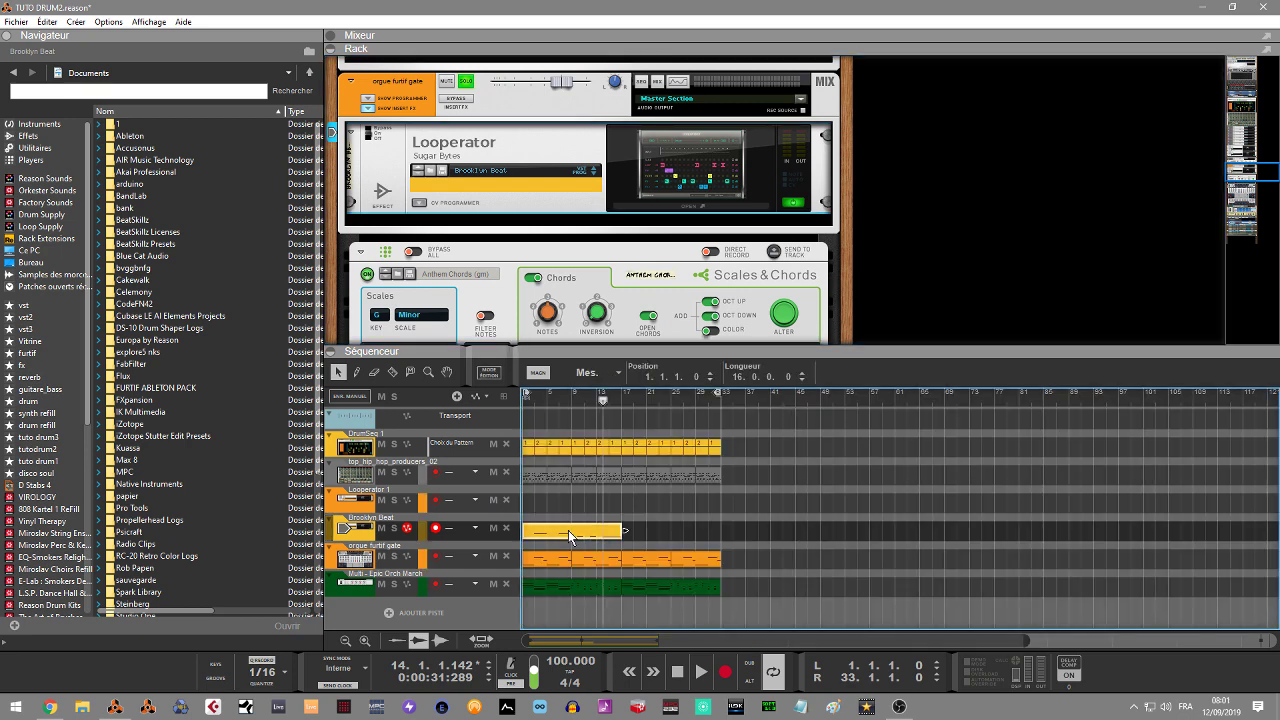
pyautogui.press('Delete')
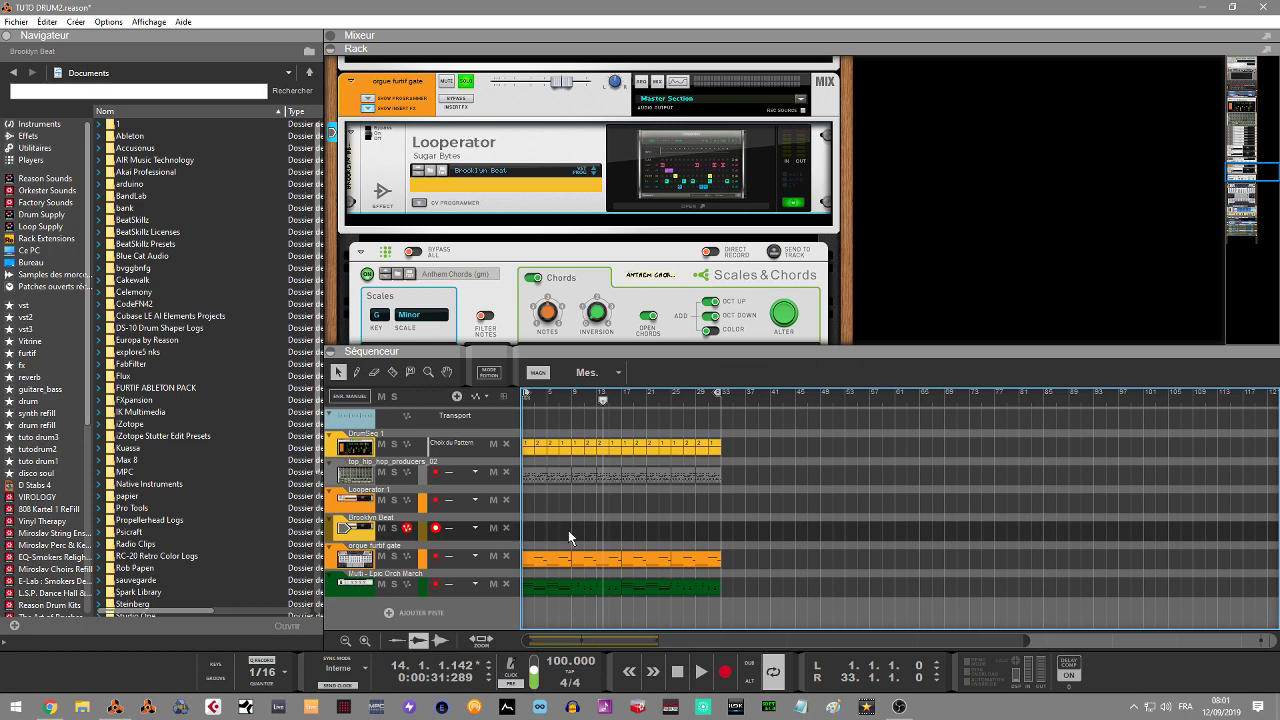
# Step: Reopen Looperator and place Half Speed on steps 16 and 15 and two other speed effects on steps 14 and 13 of the FX 2 row
pyautogui.click(717, 205)
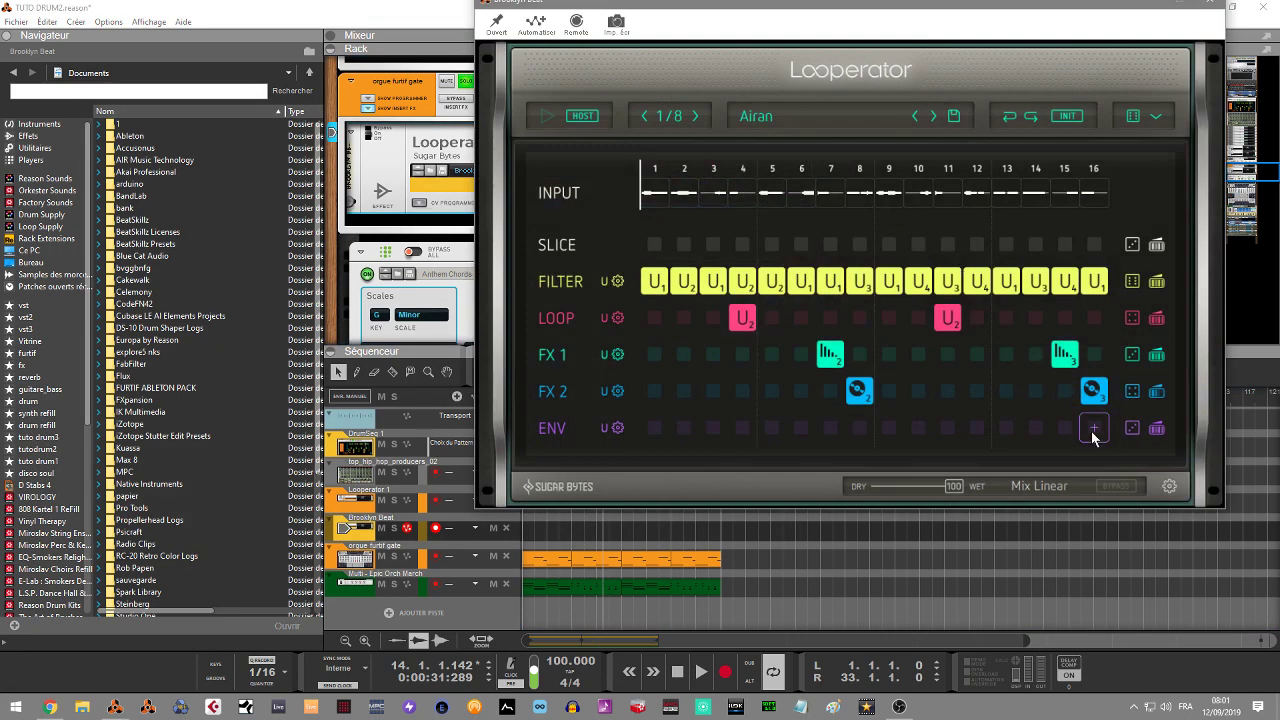
pyautogui.click(1093, 430)
pyautogui.click(1092, 393)
pyautogui.click(1076, 385)
pyautogui.click(1065, 397)
pyautogui.click(1040, 378)
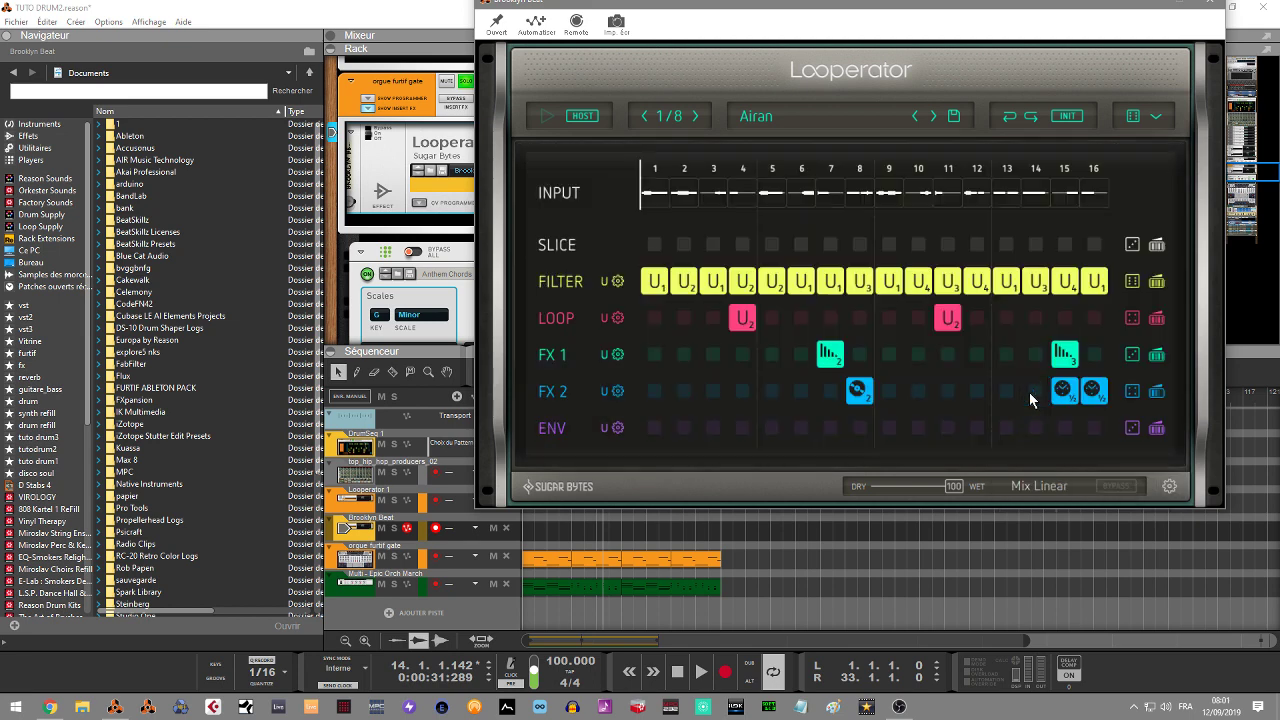
pyautogui.click(1033, 395)
pyautogui.click(984, 382)
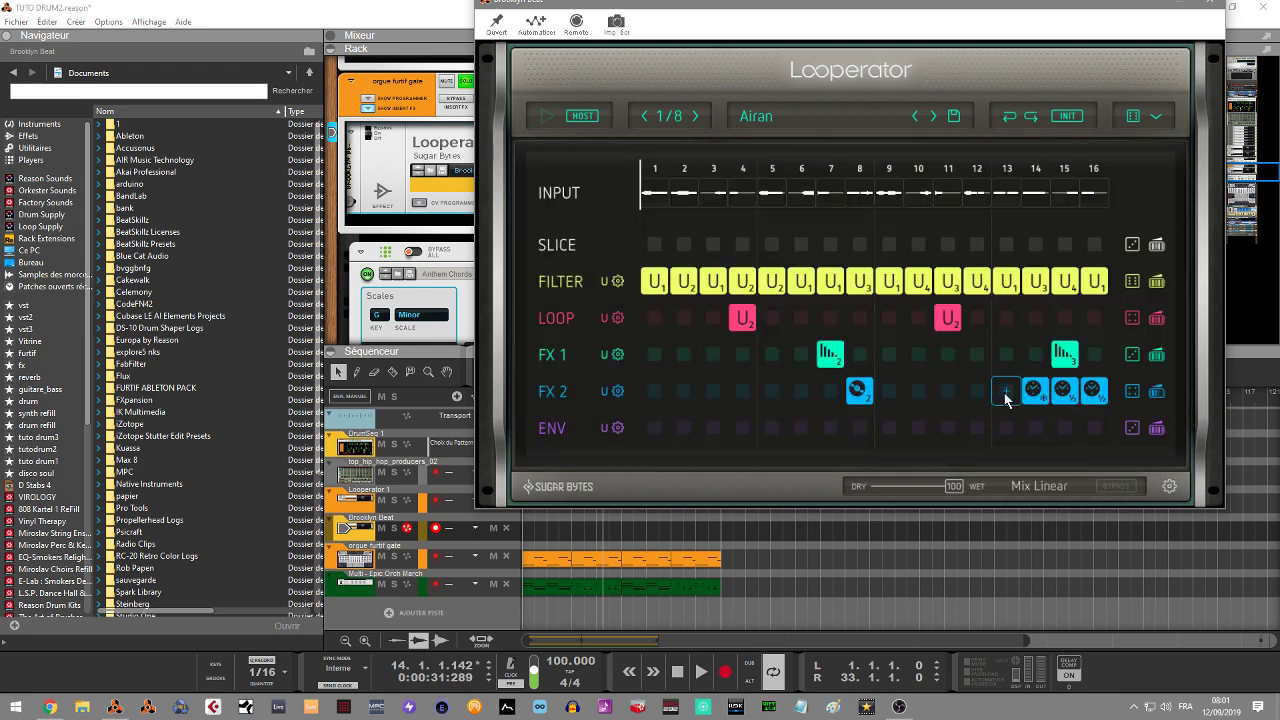
pyautogui.click(1005, 389)
pyautogui.click(1023, 381)
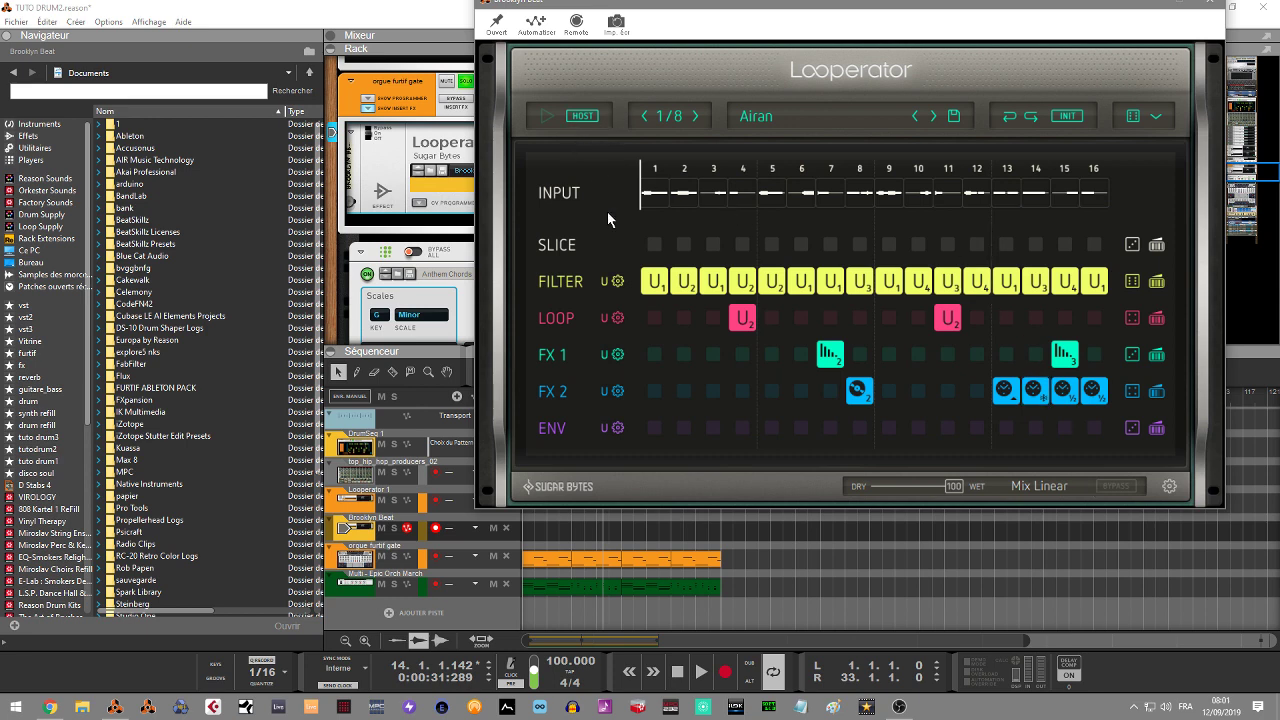
# Step: Play the song with the Airan preset, set the pattern's step length to 1/2, and audition it again
pyautogui.press('space')
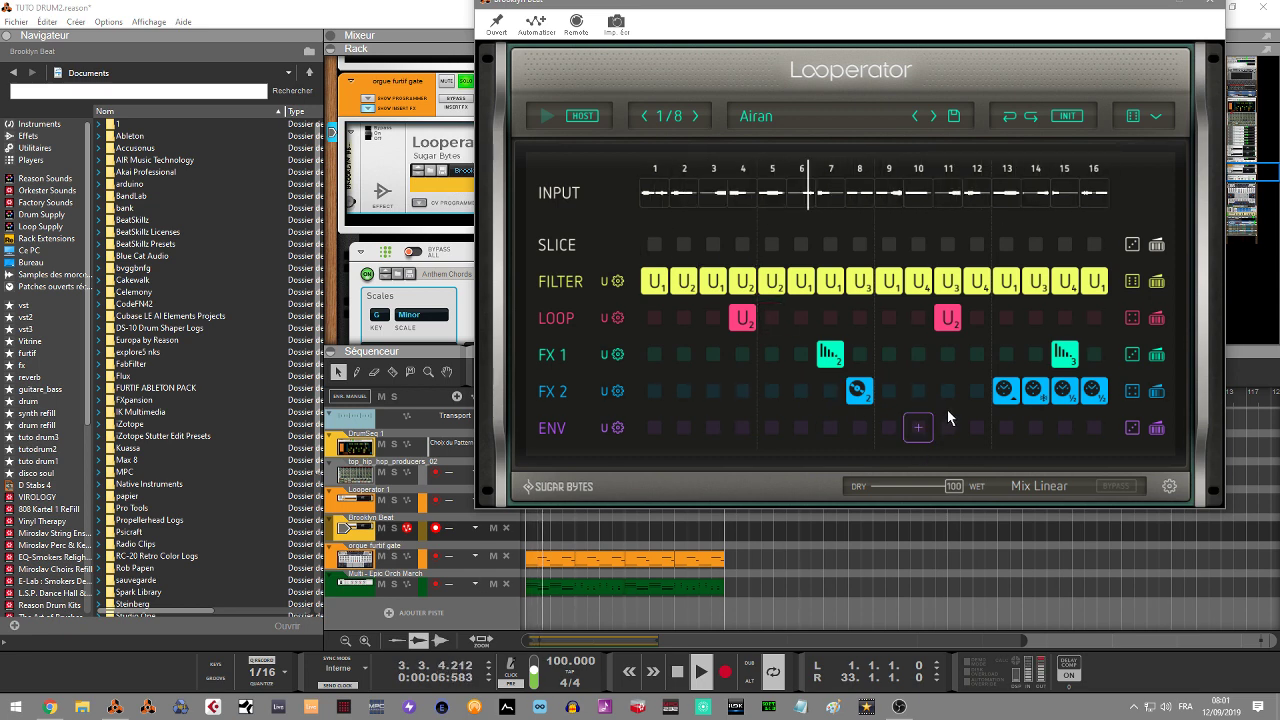
pyautogui.click(672, 116)
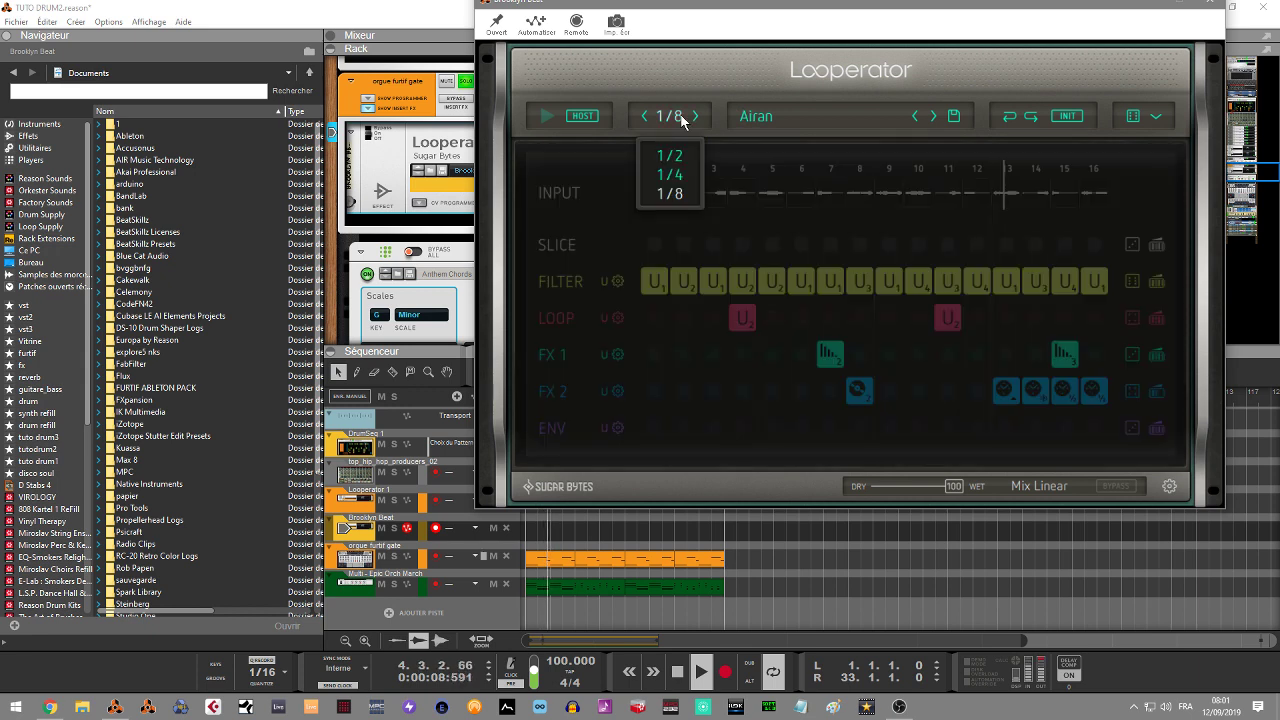
pyautogui.click(681, 157)
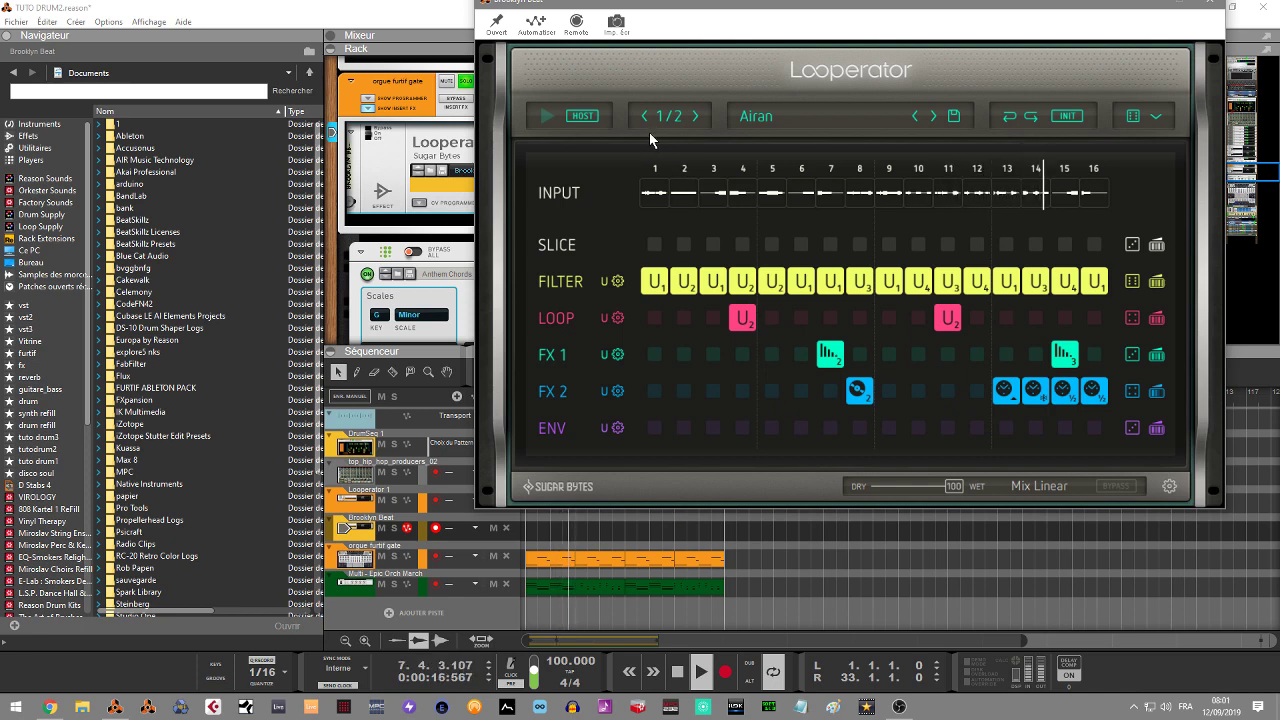
pyautogui.press('space')
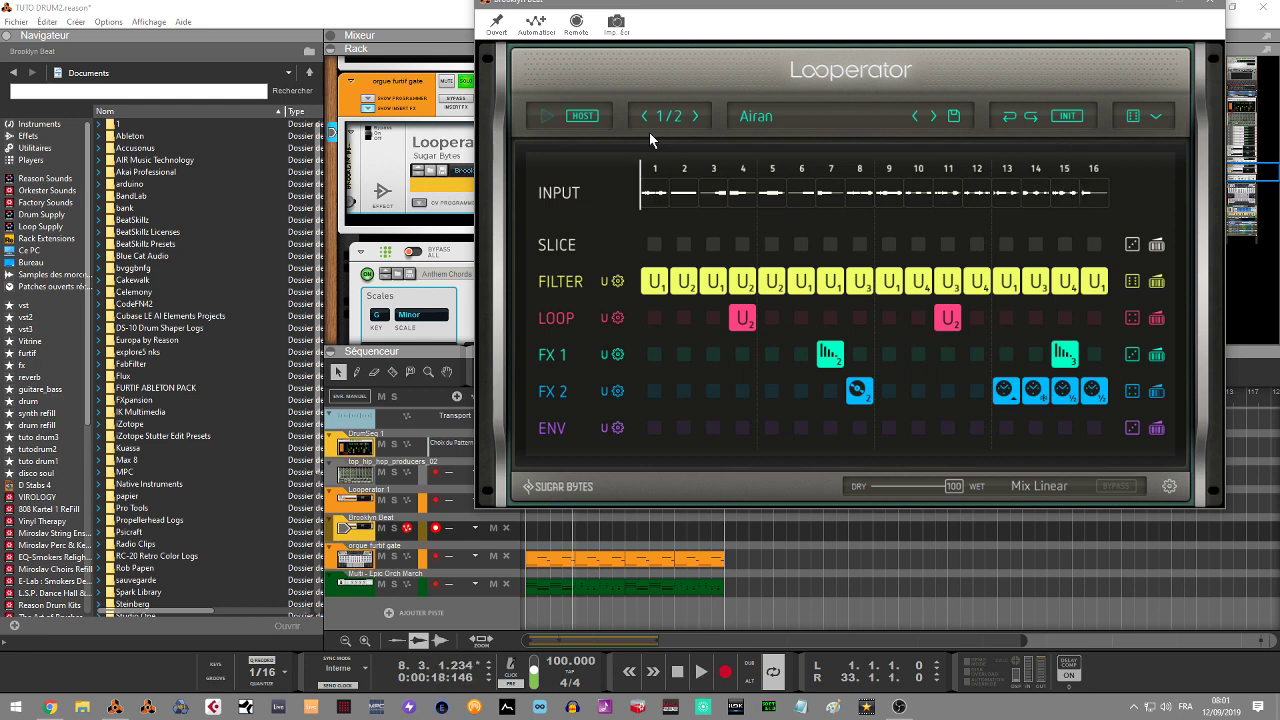
pyautogui.press('space')
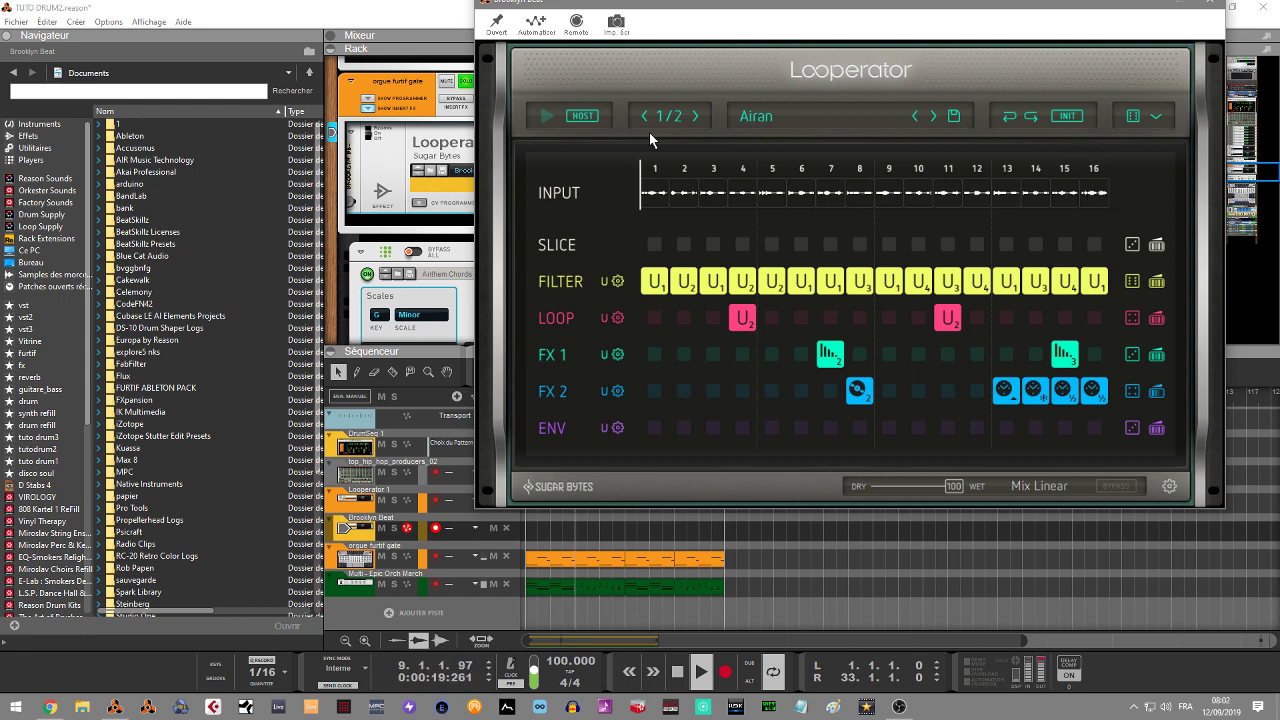
pyautogui.press('space')
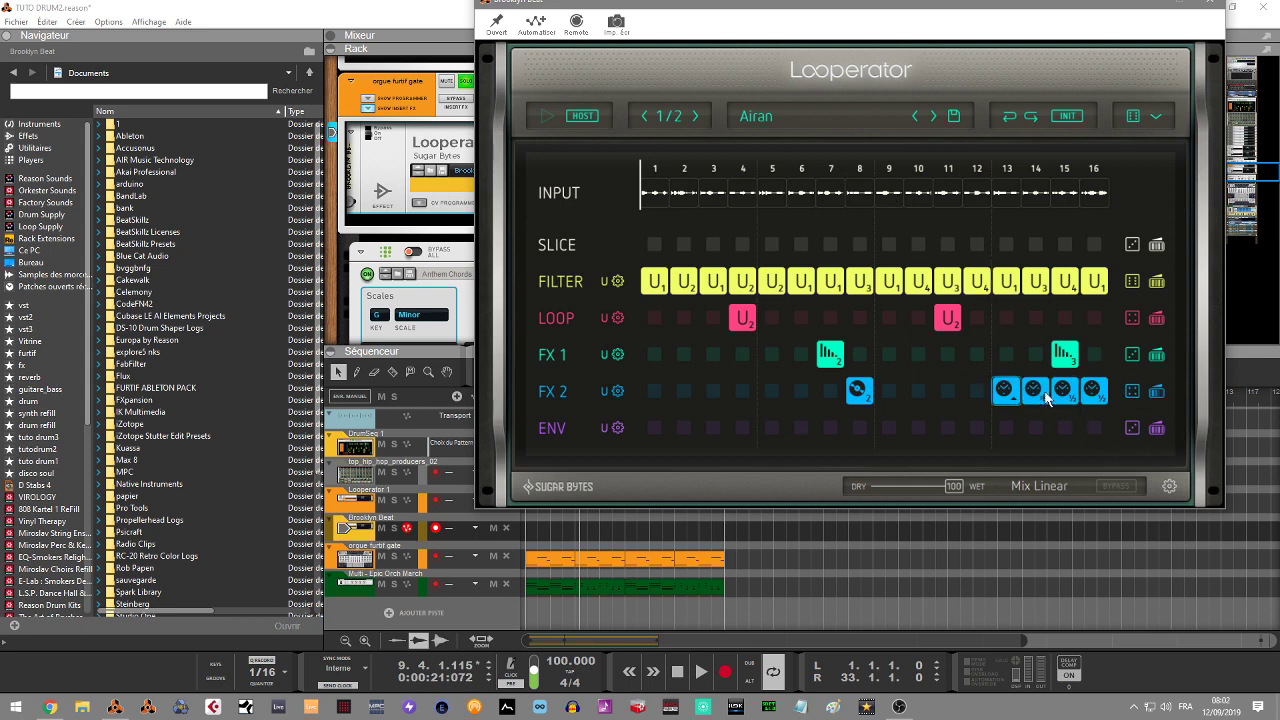
# Step: Inspect the individual level sliders of the FX 2 and FX 1 rows
pyautogui.click(1156, 392)
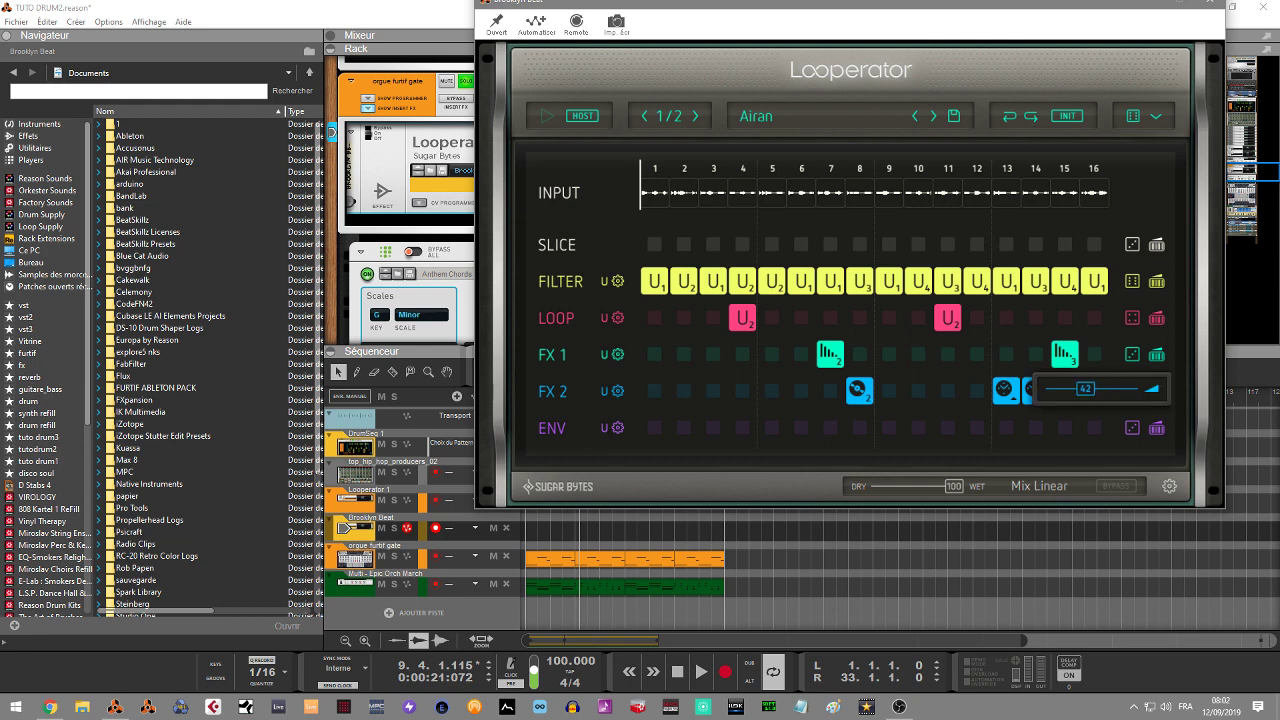
pyautogui.moveTo(1156, 392); pyautogui.dragTo(1134, 391)
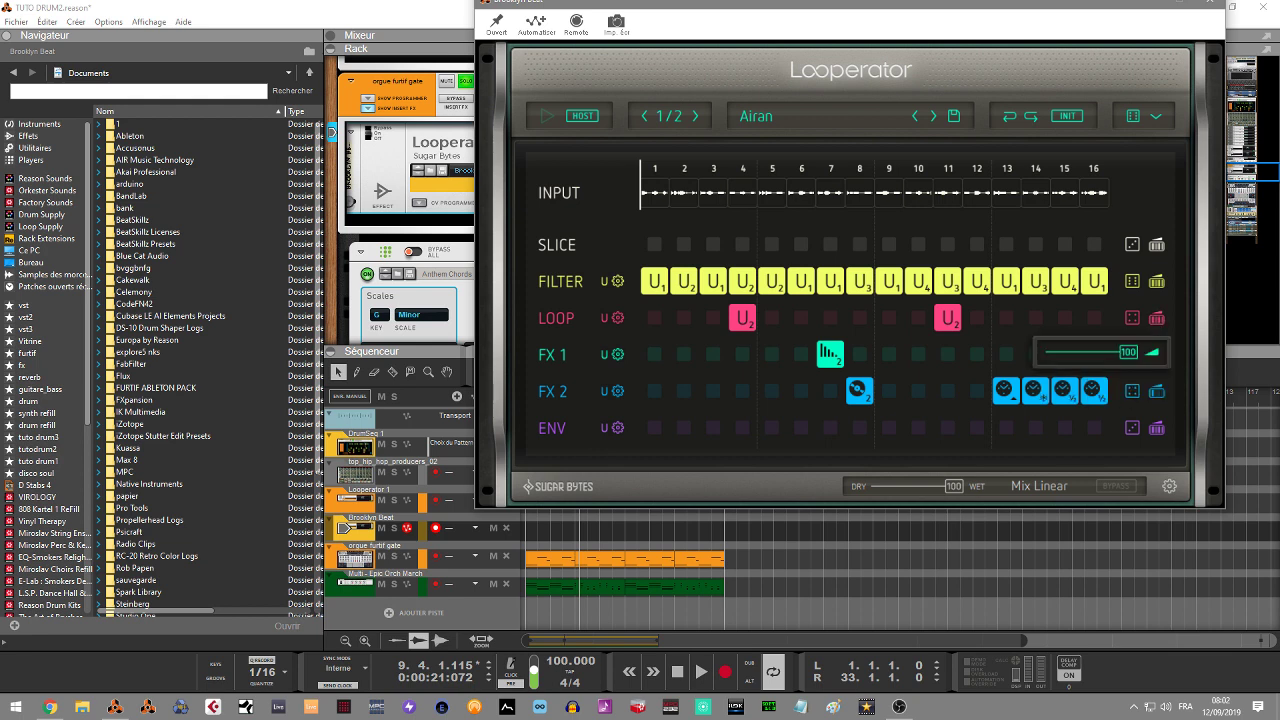
pyautogui.click(1156, 355)
pyautogui.moveTo(1156, 355); pyautogui.dragTo(1135, 367)
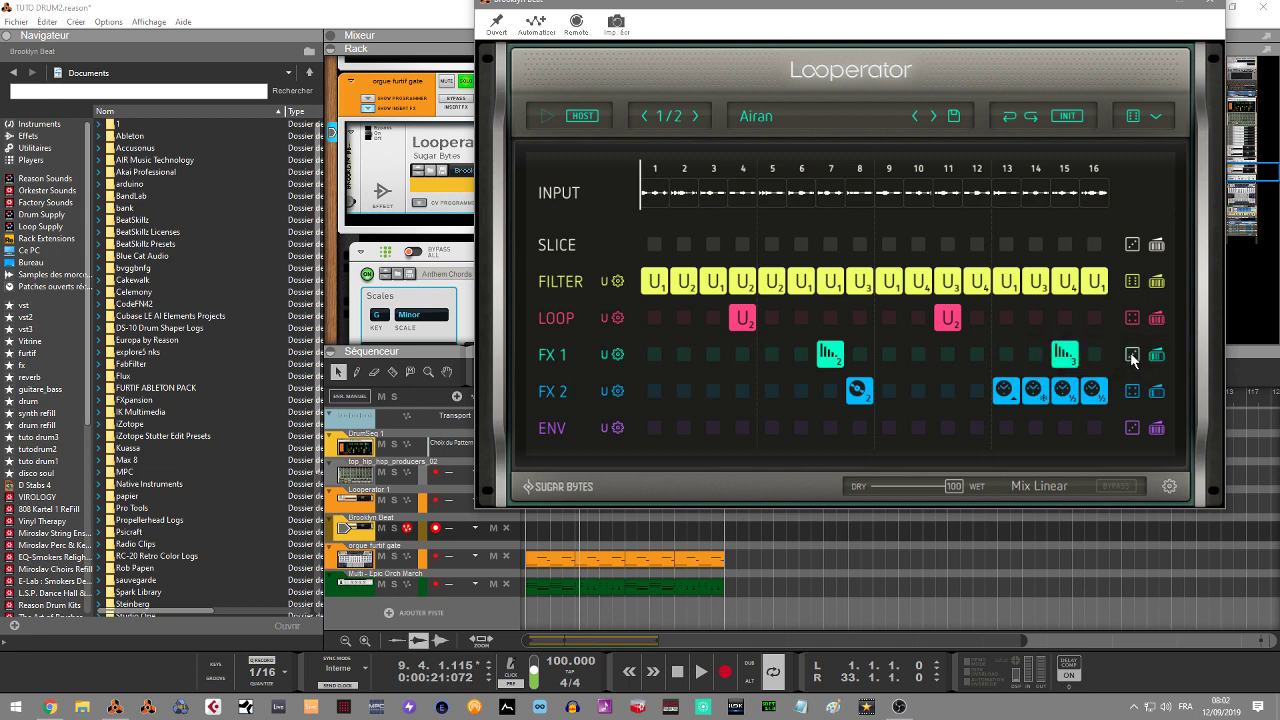
# Step: Play the song and set Looperator's overall dry/wet mix to 50
pyautogui.press('space')
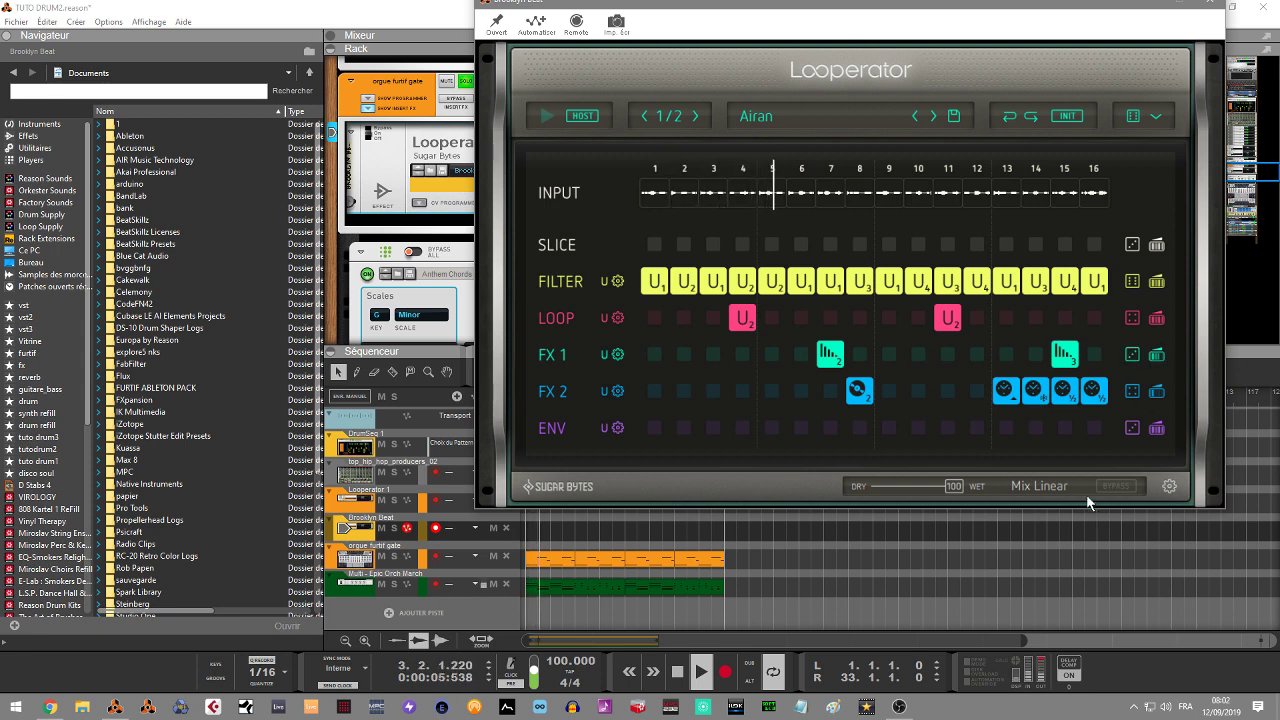
pyautogui.moveTo(955, 488); pyautogui.dragTo(920, 497)
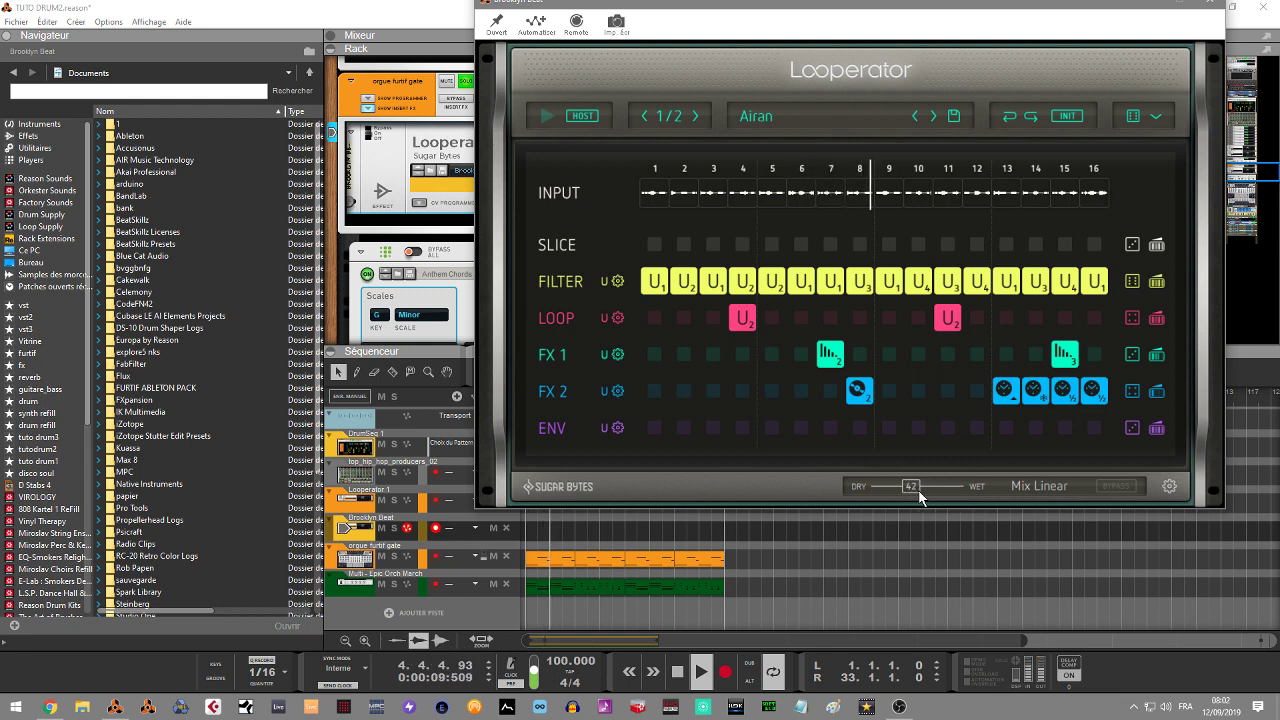
pyautogui.moveTo(920, 497); pyautogui.dragTo(925, 498)
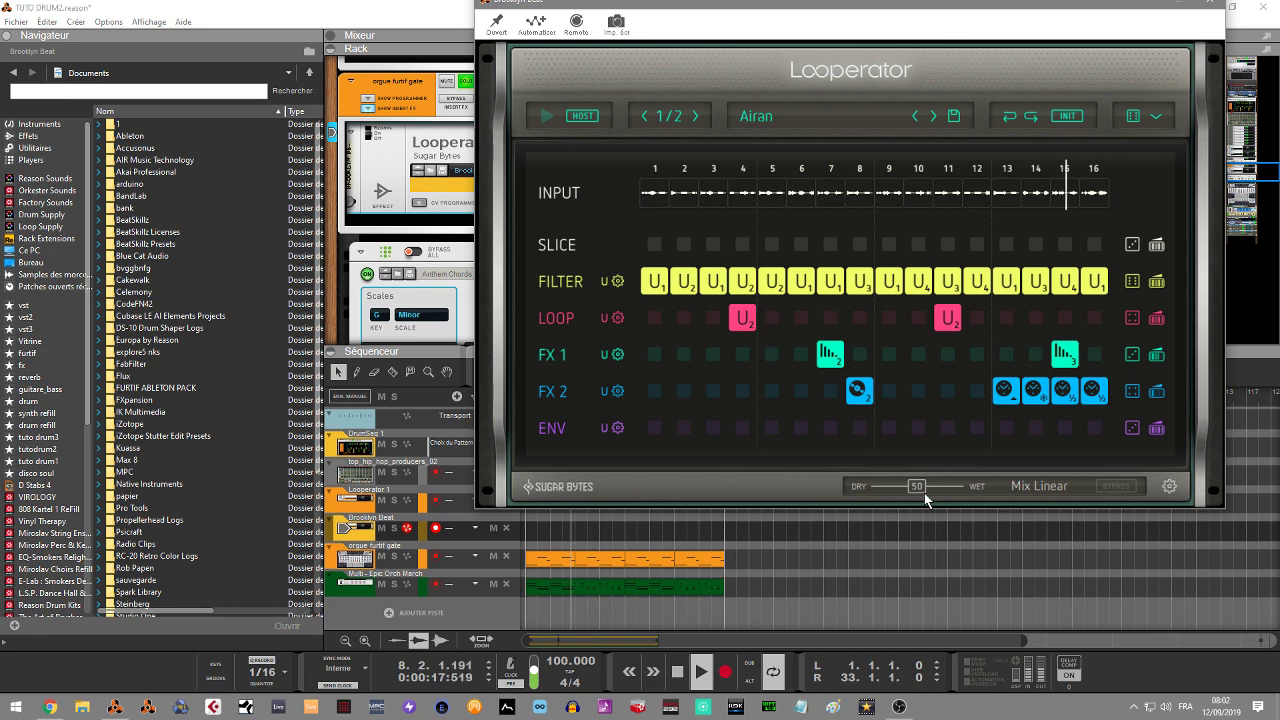
# Step: Change FX 2 step 14 to Half Speed and steps 15 and 16 to the -1 speed effect, and listen to the result
pyautogui.click(1038, 395)
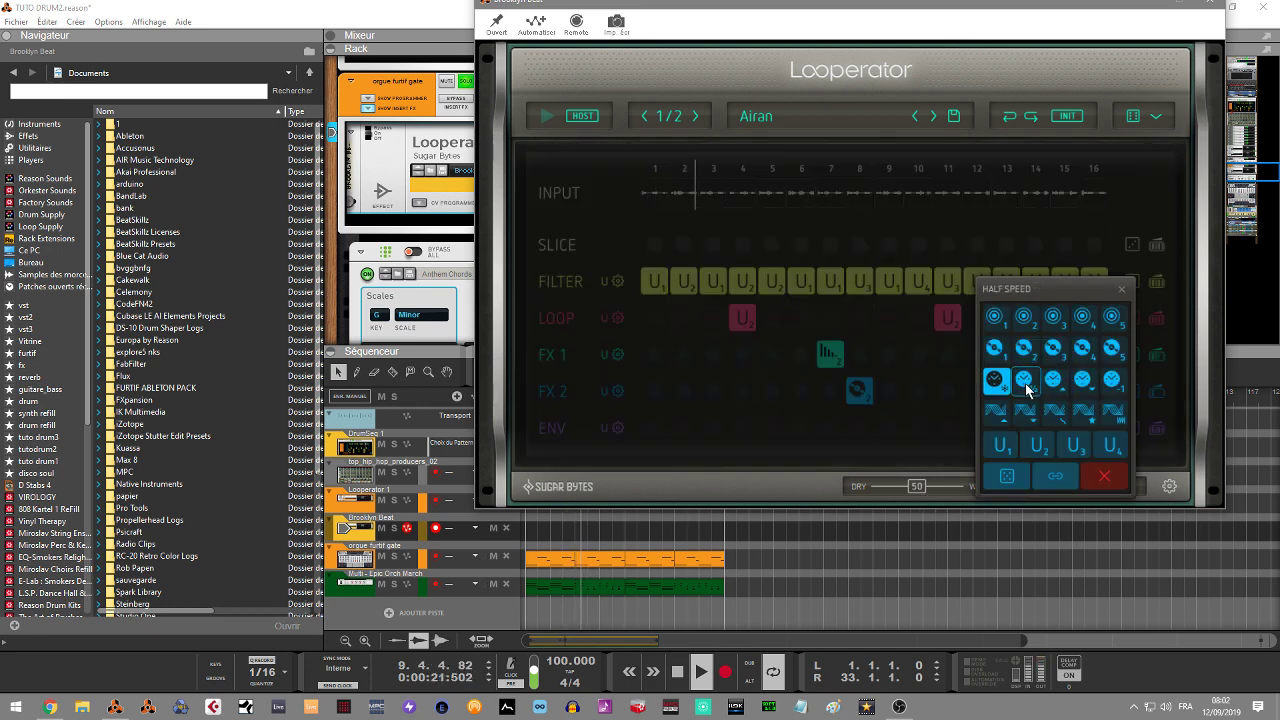
pyautogui.click(1025, 381)
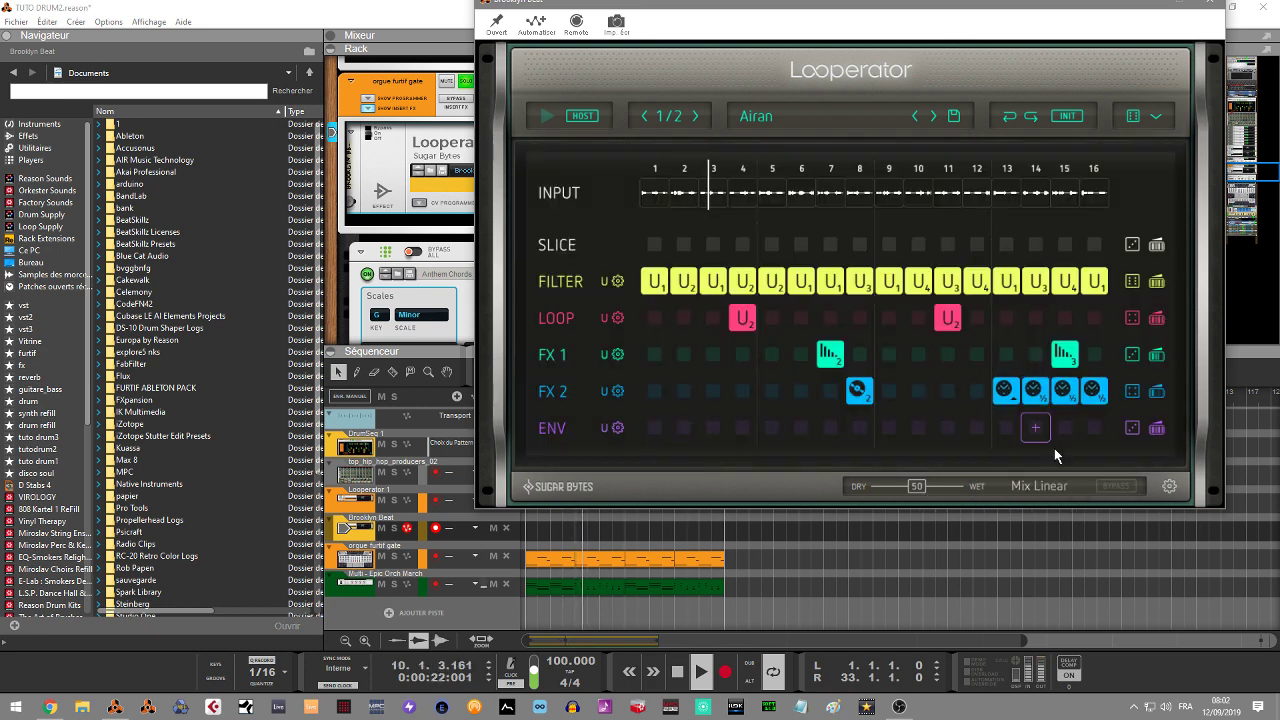
pyautogui.click(1066, 398)
pyautogui.click(1132, 398)
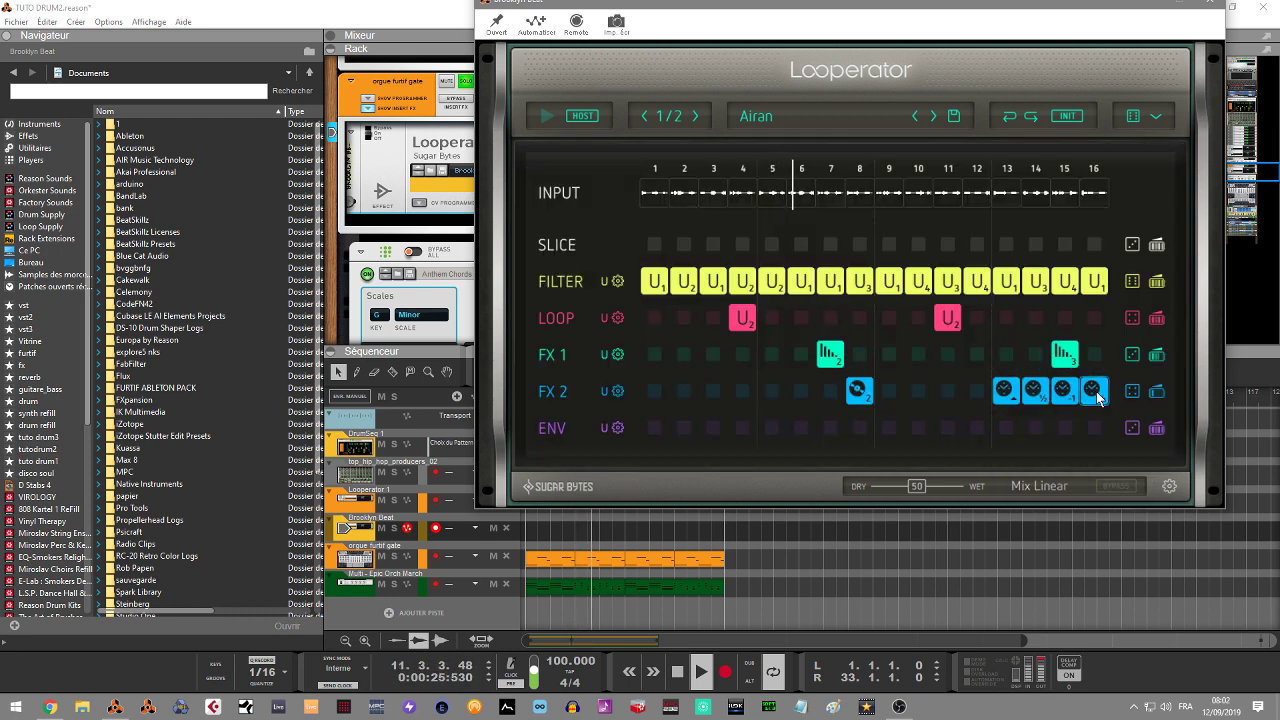
pyautogui.click(1096, 391)
pyautogui.click(1178, 382)
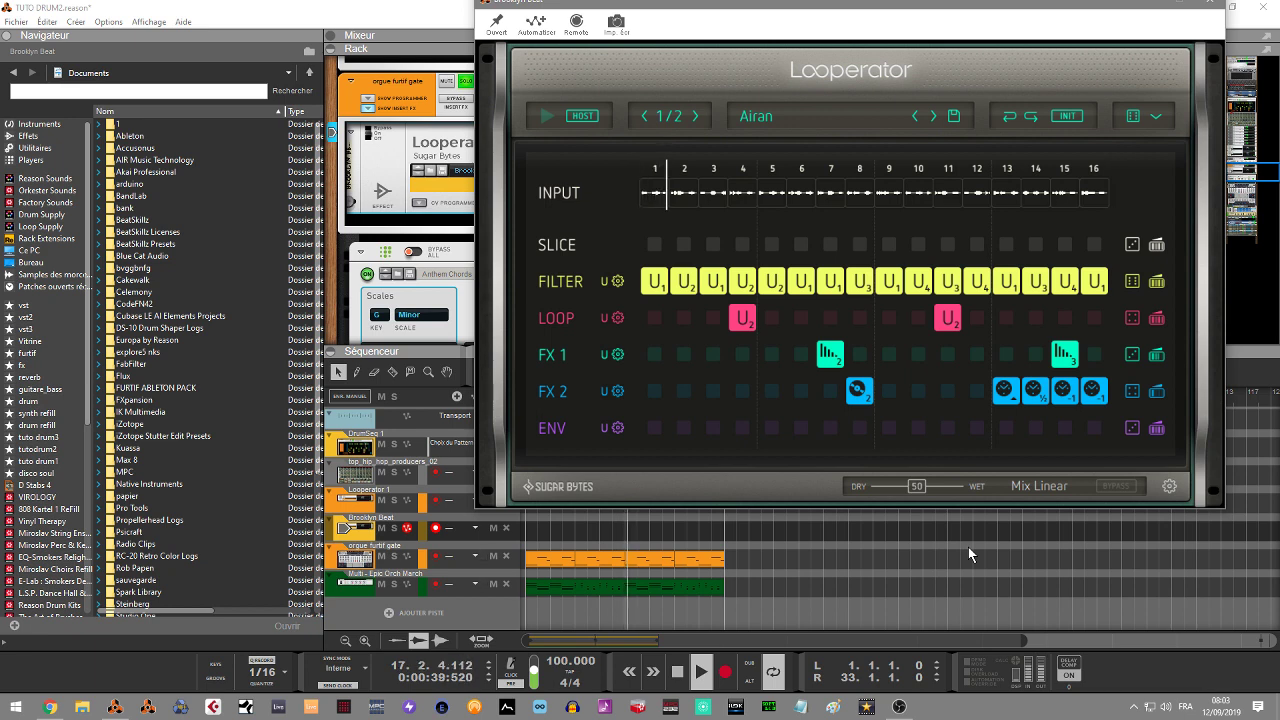
pyautogui.press('space')
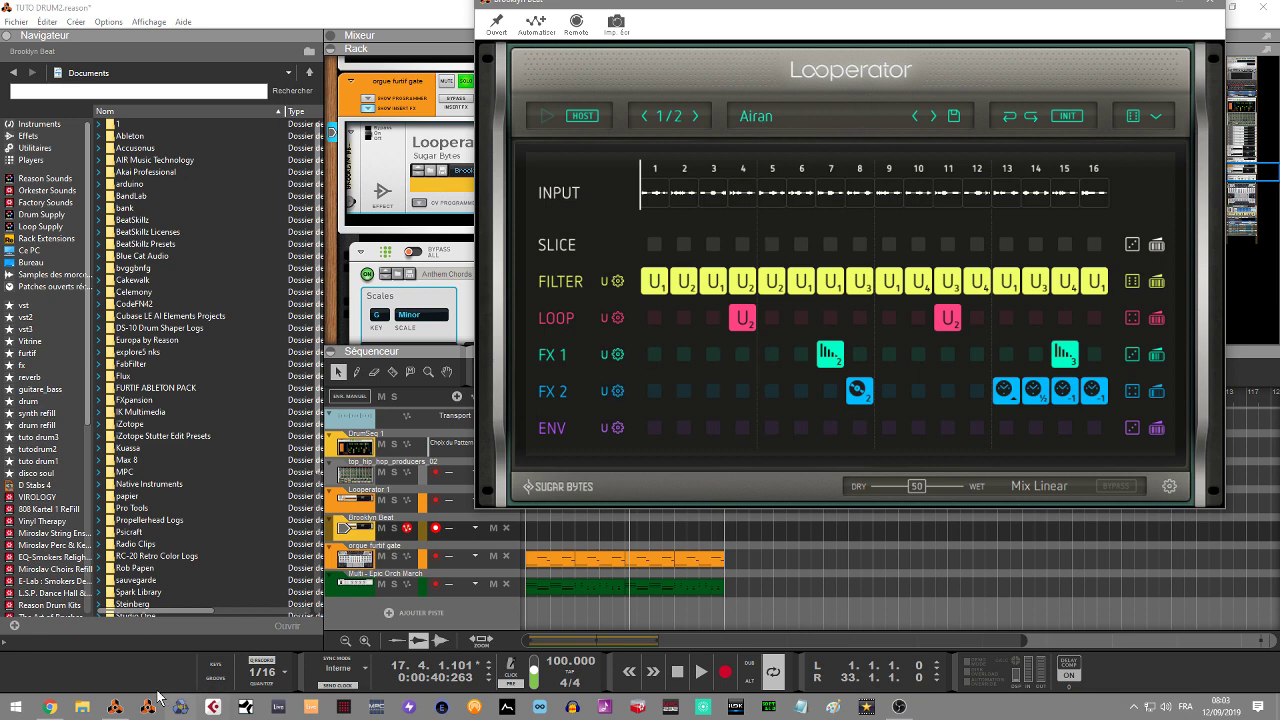
# Step: Switch to Chrome and look through the Looperator page on sugar-bytes.de, including its main features, and return to its beginning
pyautogui.moveTo(124, 712)
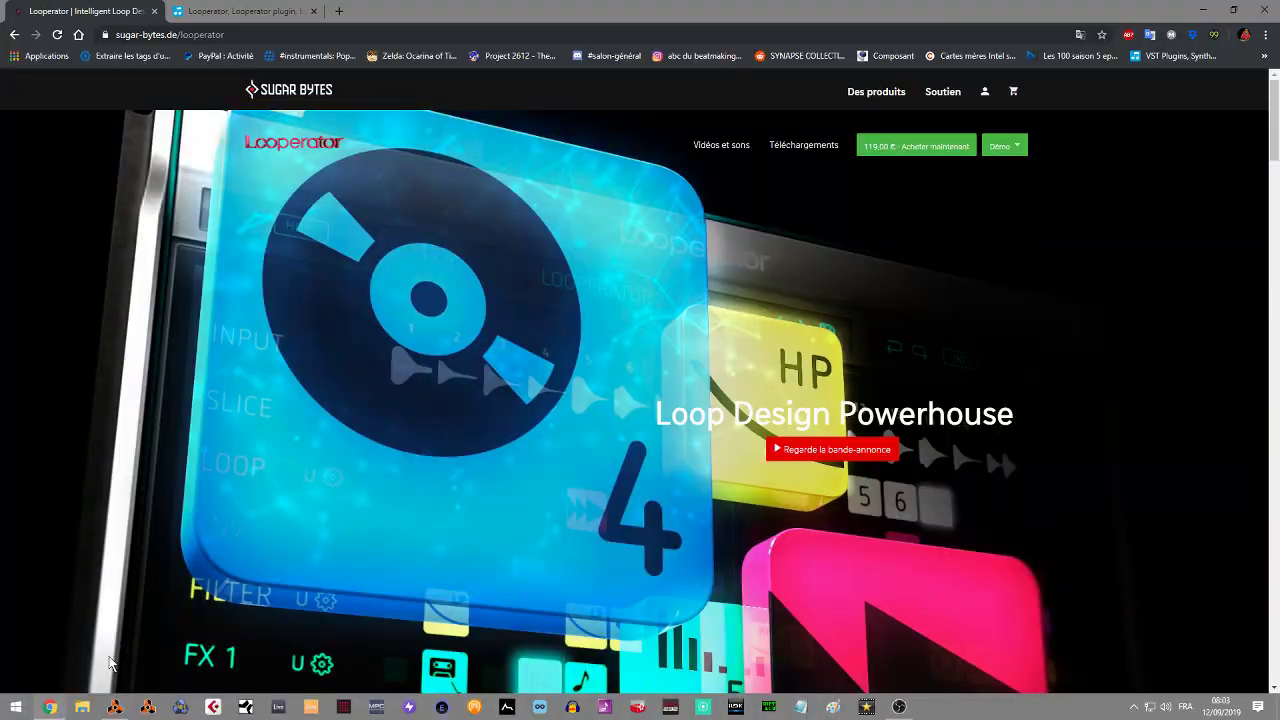
pyautogui.click(110, 660)
pyautogui.moveTo(1273, 110); pyautogui.dragTo(1273, 256)
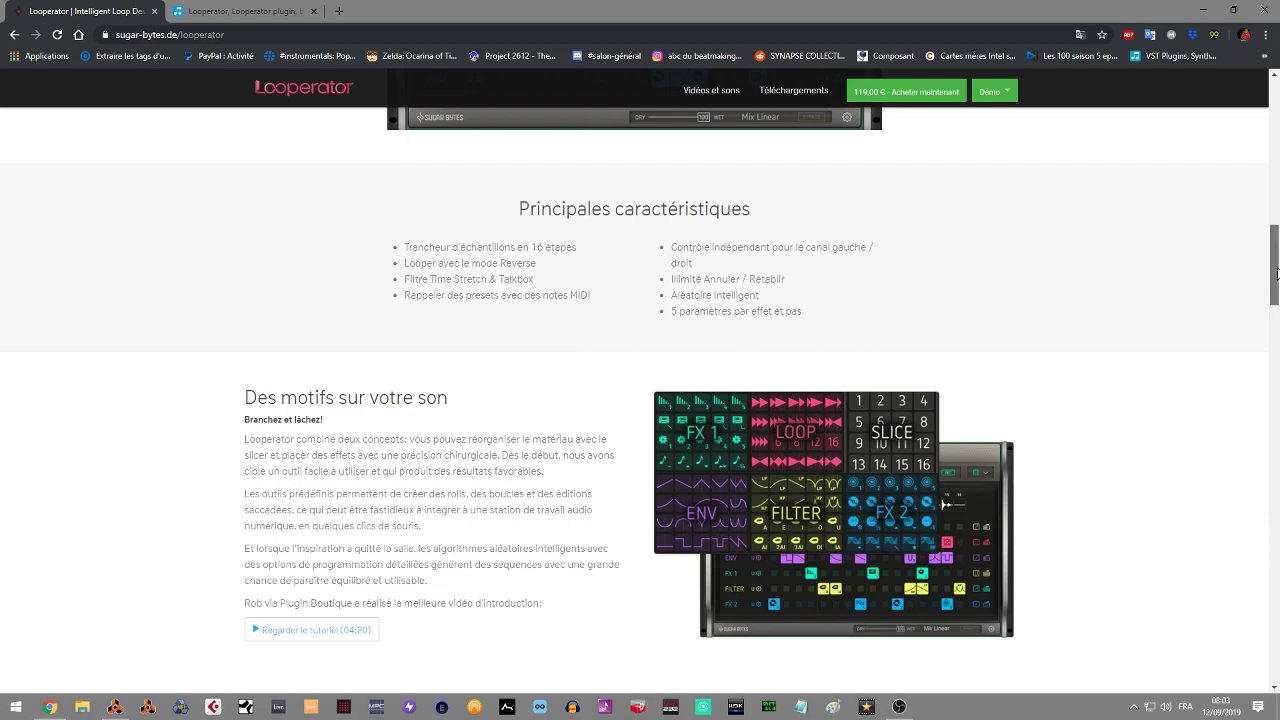
pyautogui.moveTo(1274, 273); pyautogui.dragTo(1275, 112)
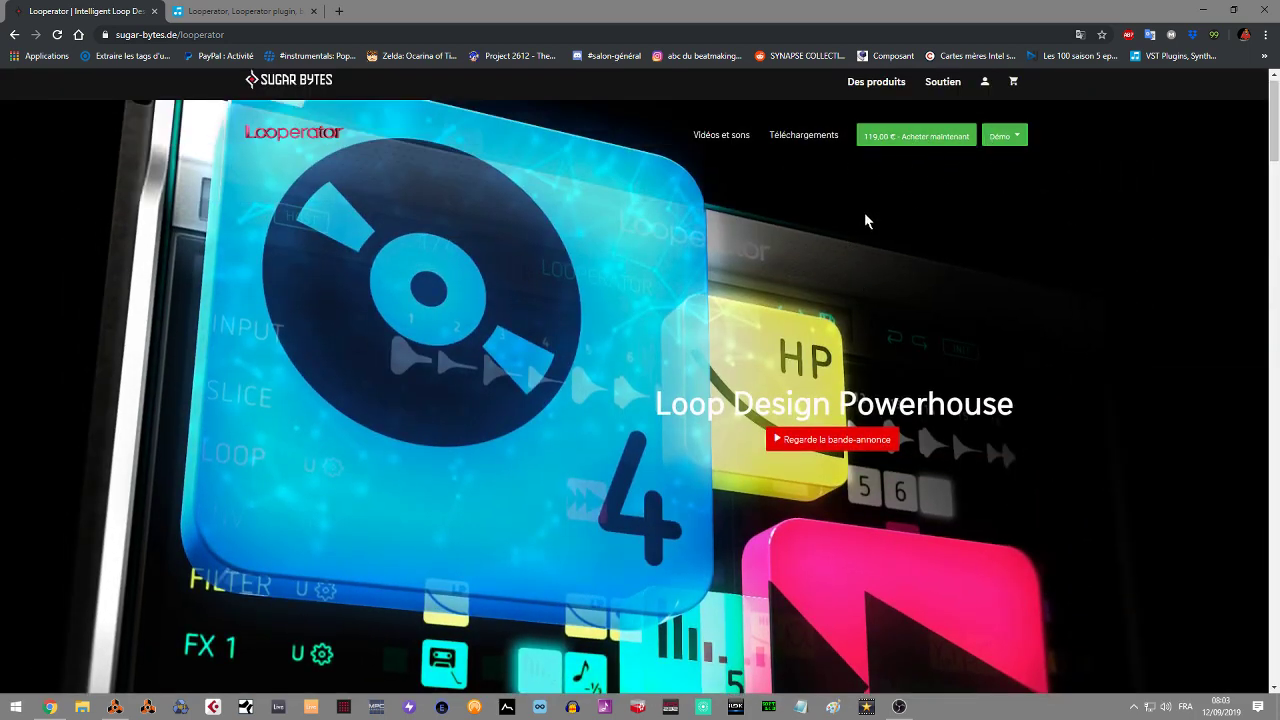
# Step: Show the Looperator product details and price on the Plugin Boutique page
pyautogui.click(245, 11)
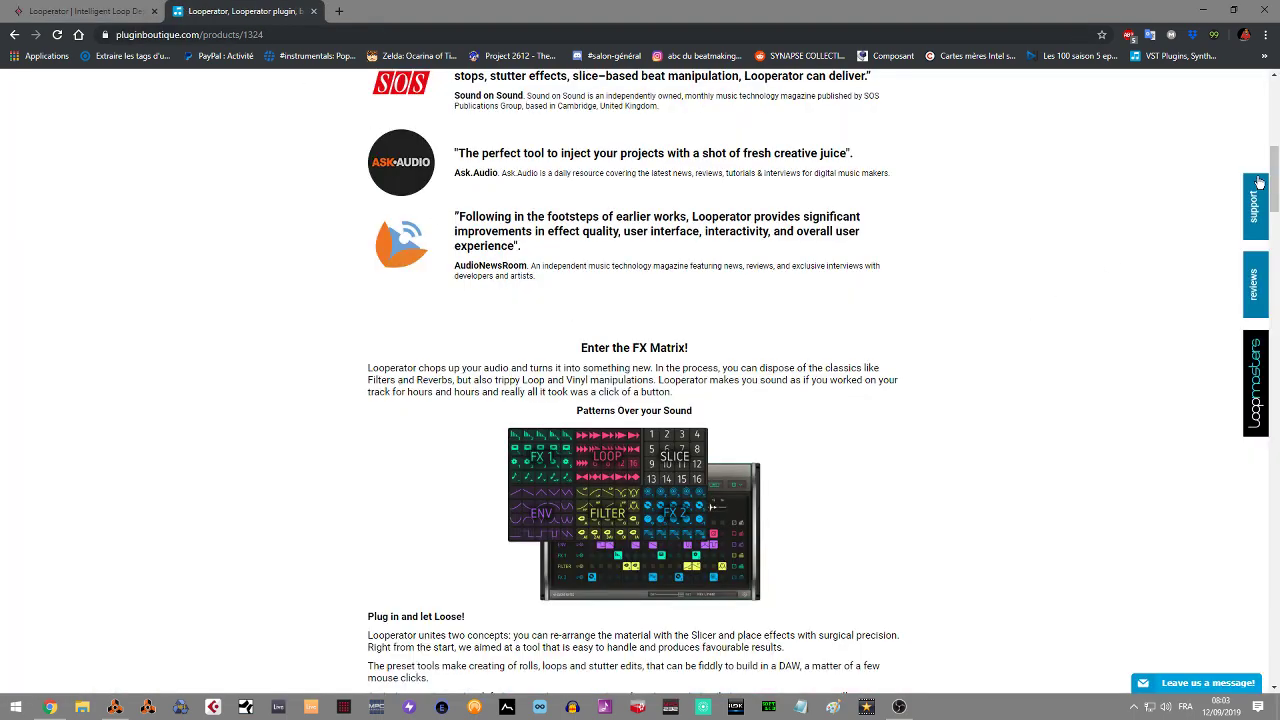
pyautogui.moveTo(1275, 180); pyautogui.dragTo(1275, 112)
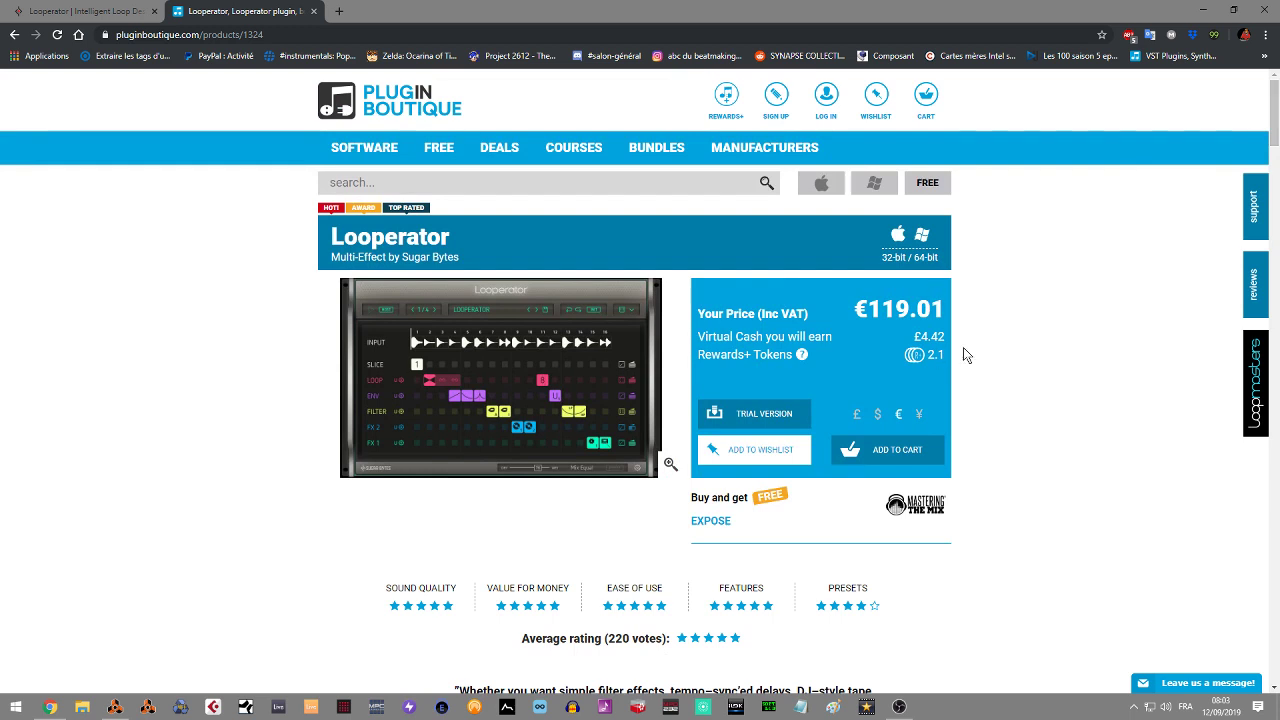